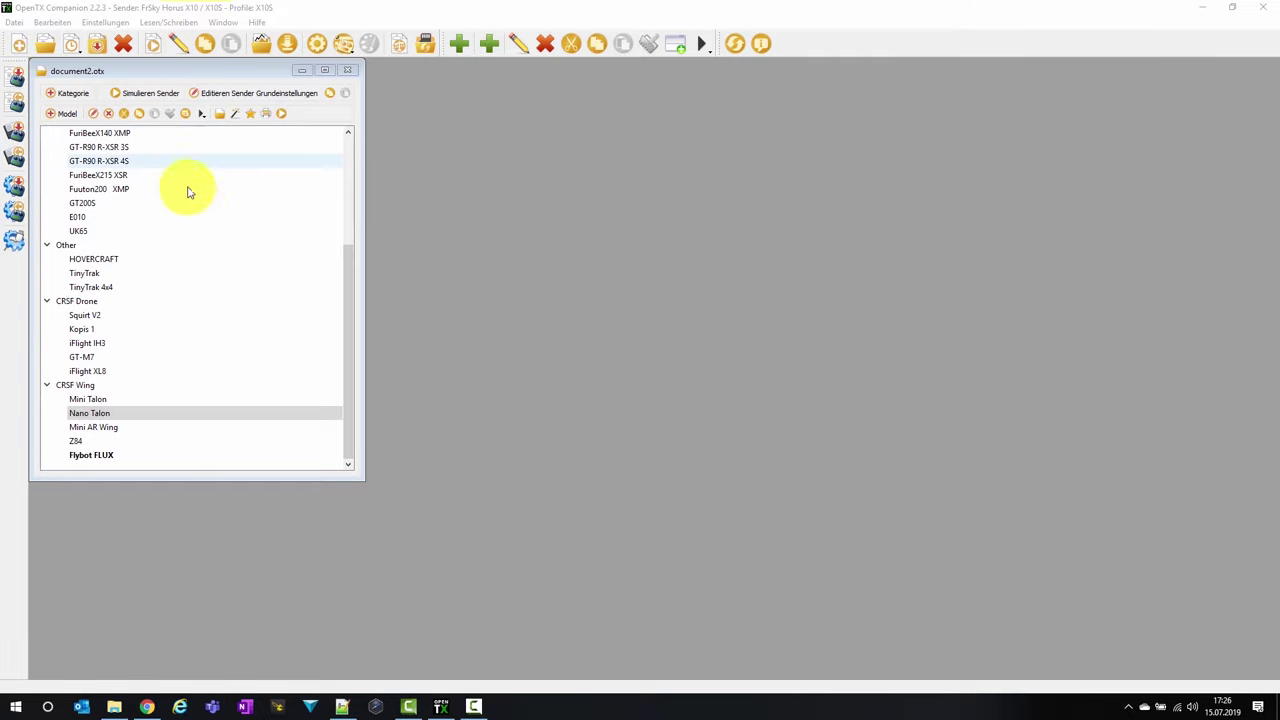
- Open the Nano Talon model for editing and look through its telemetry sensor list
left_click(130, 416)
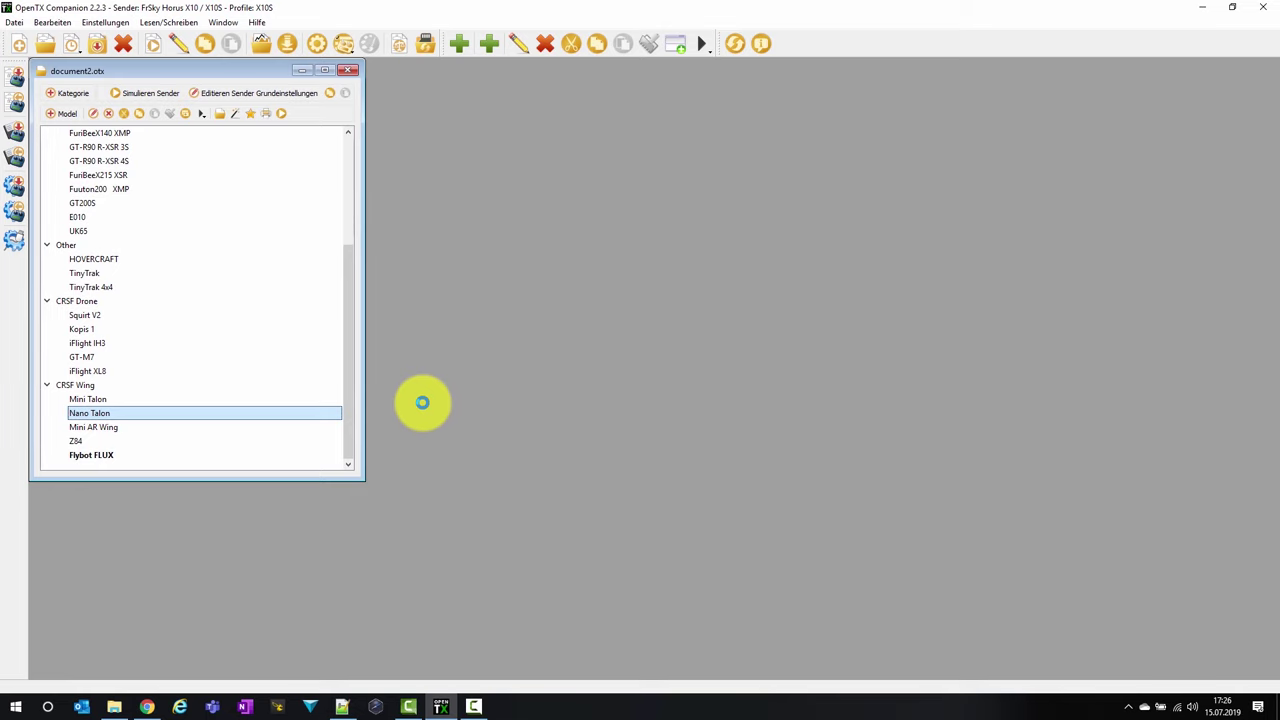
key("Return")
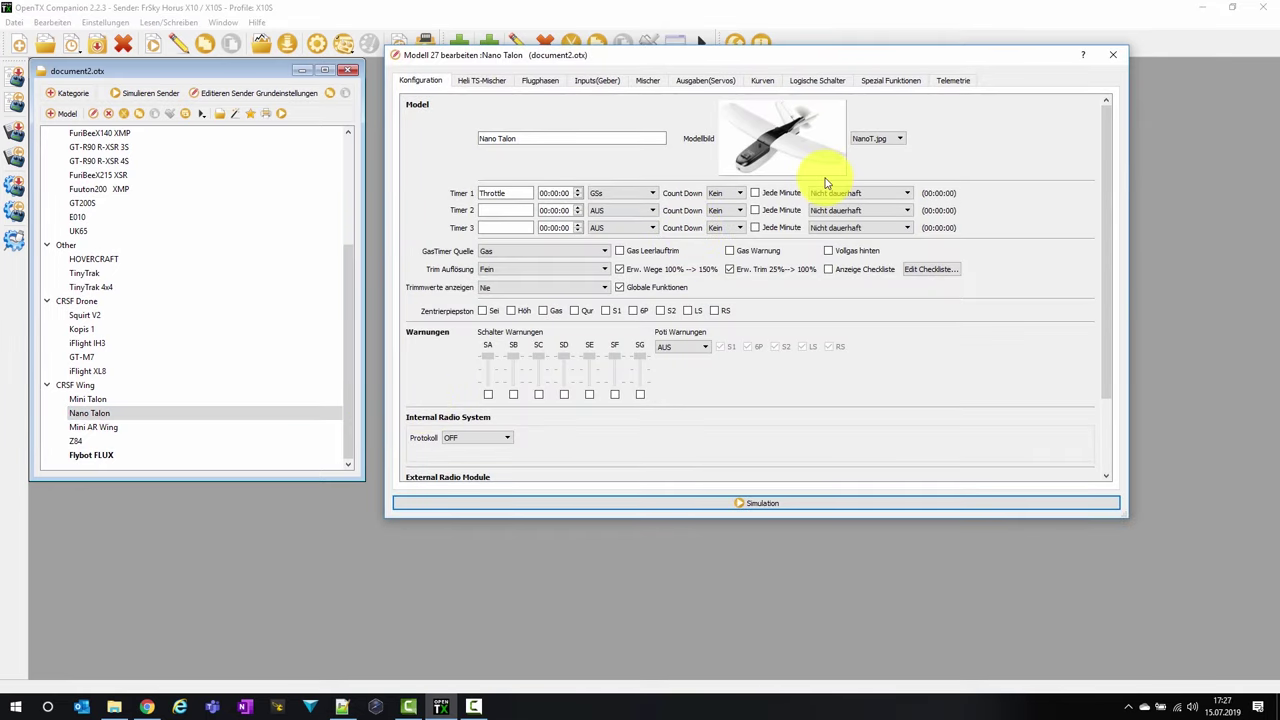
left_click(942, 80)
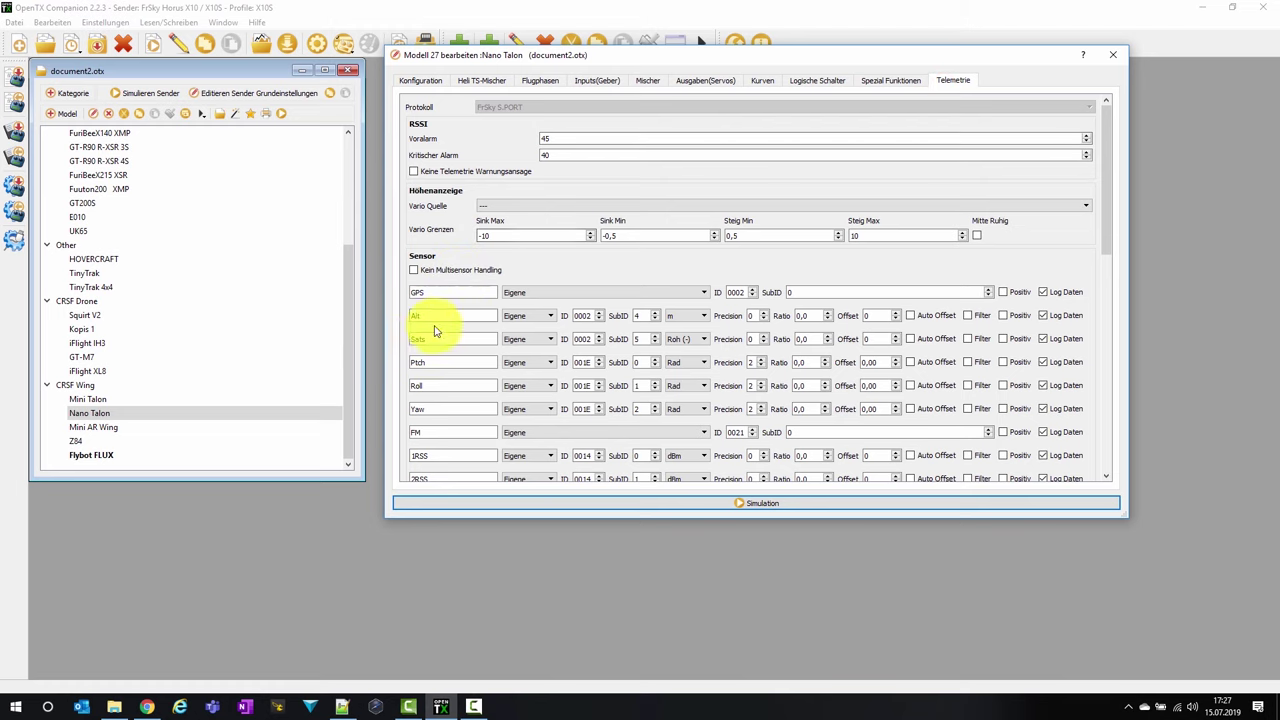
scroll(508, 457, "down", 3)
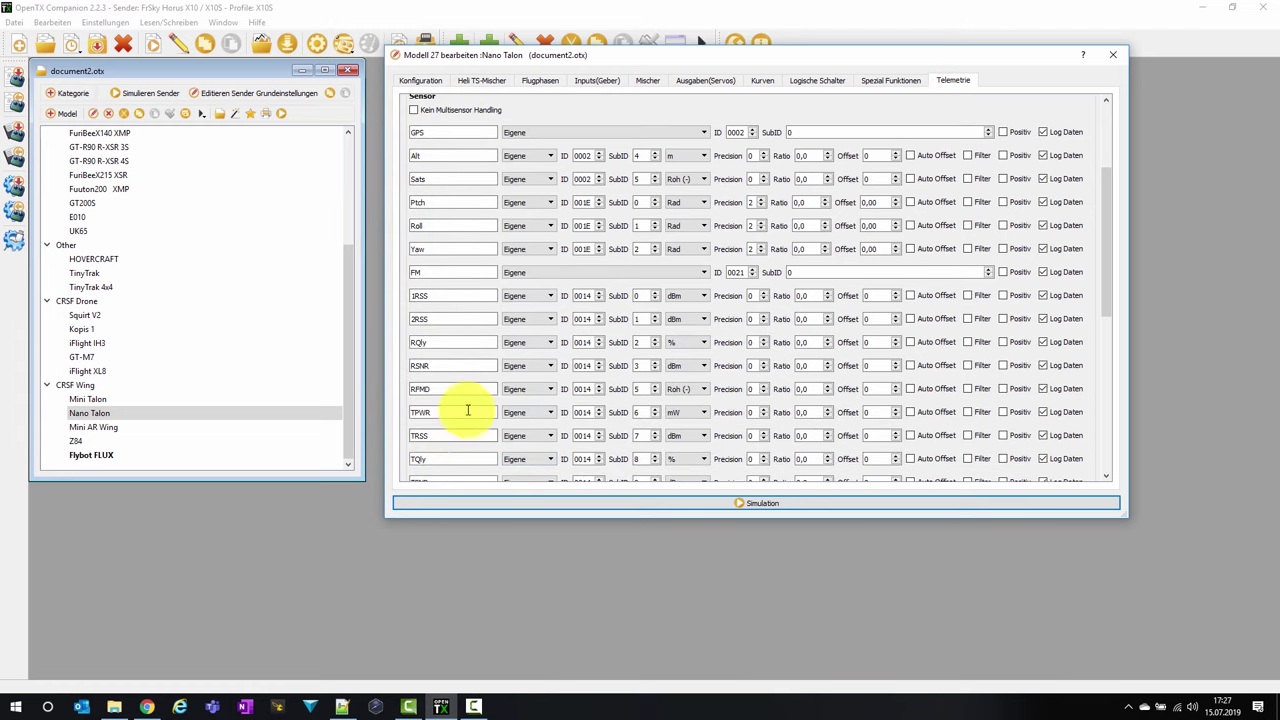
scroll(466, 405, "down", 2)
scroll(466, 391, "down", 2)
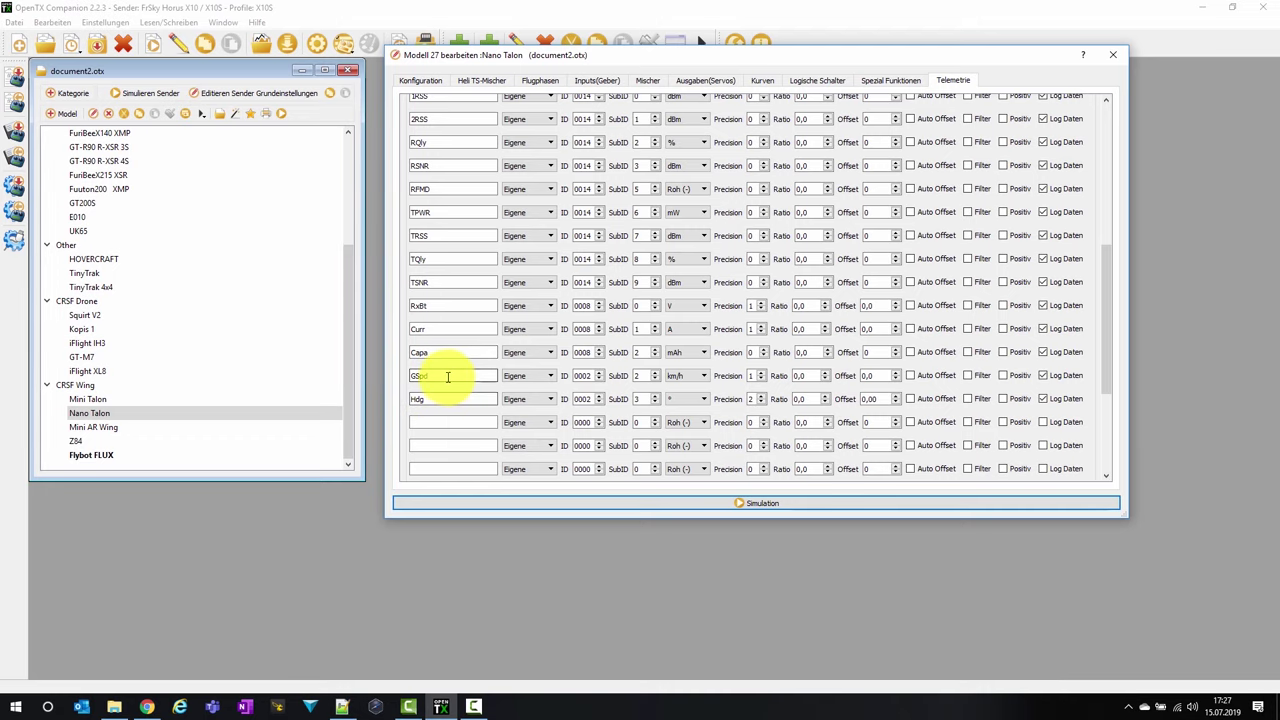
scroll(460, 374, "up", 5)
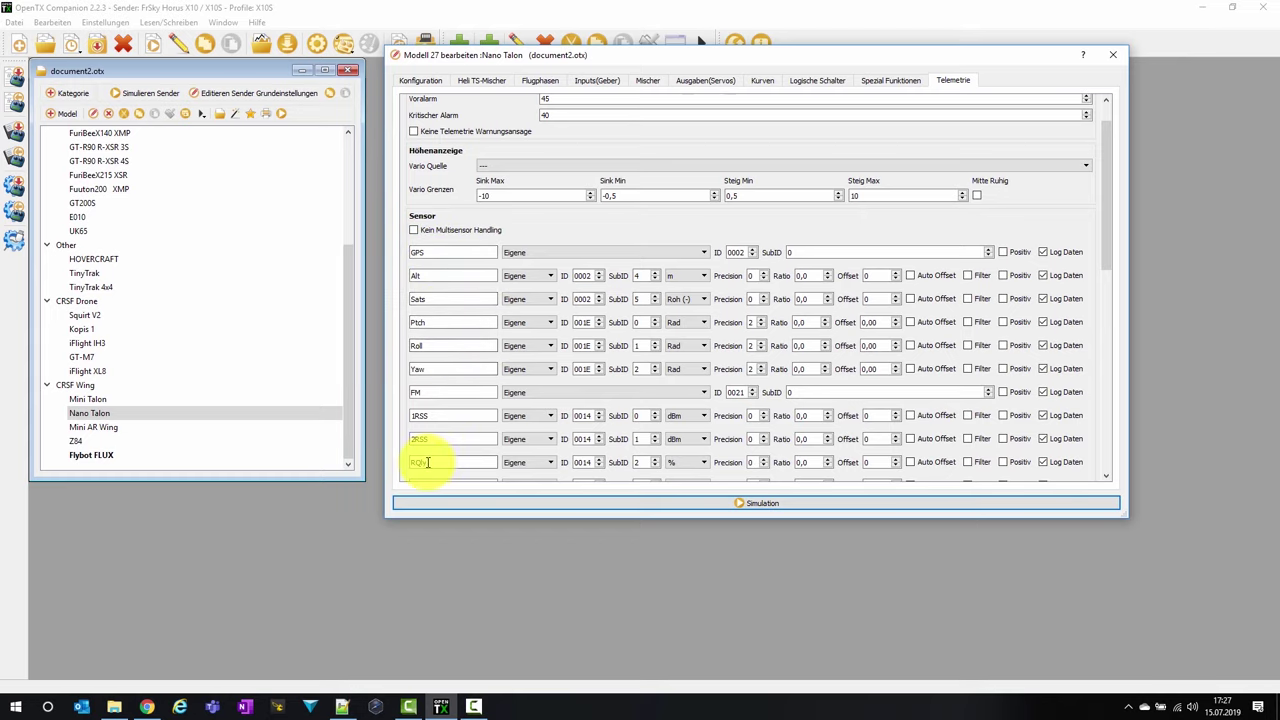
scroll(466, 398, "down", 3)
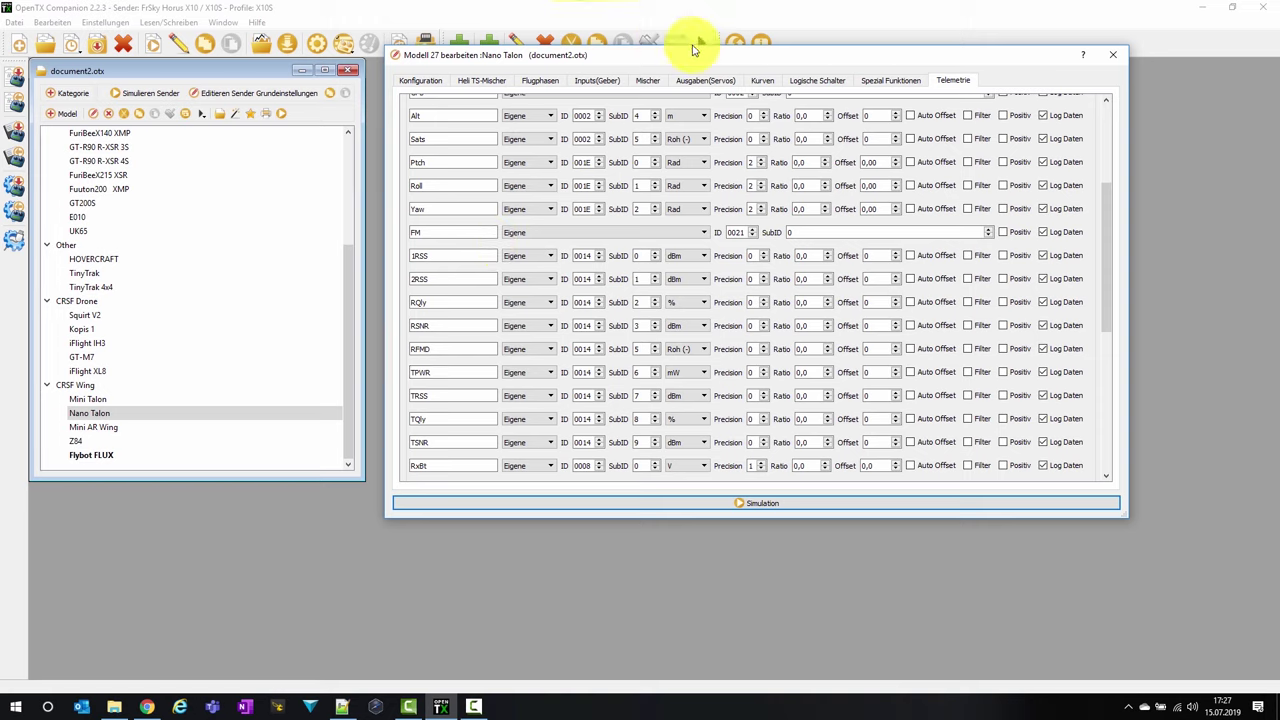
- Review the Nano Talon model's special functions and logical switches, and close the model editor
left_click(876, 82)
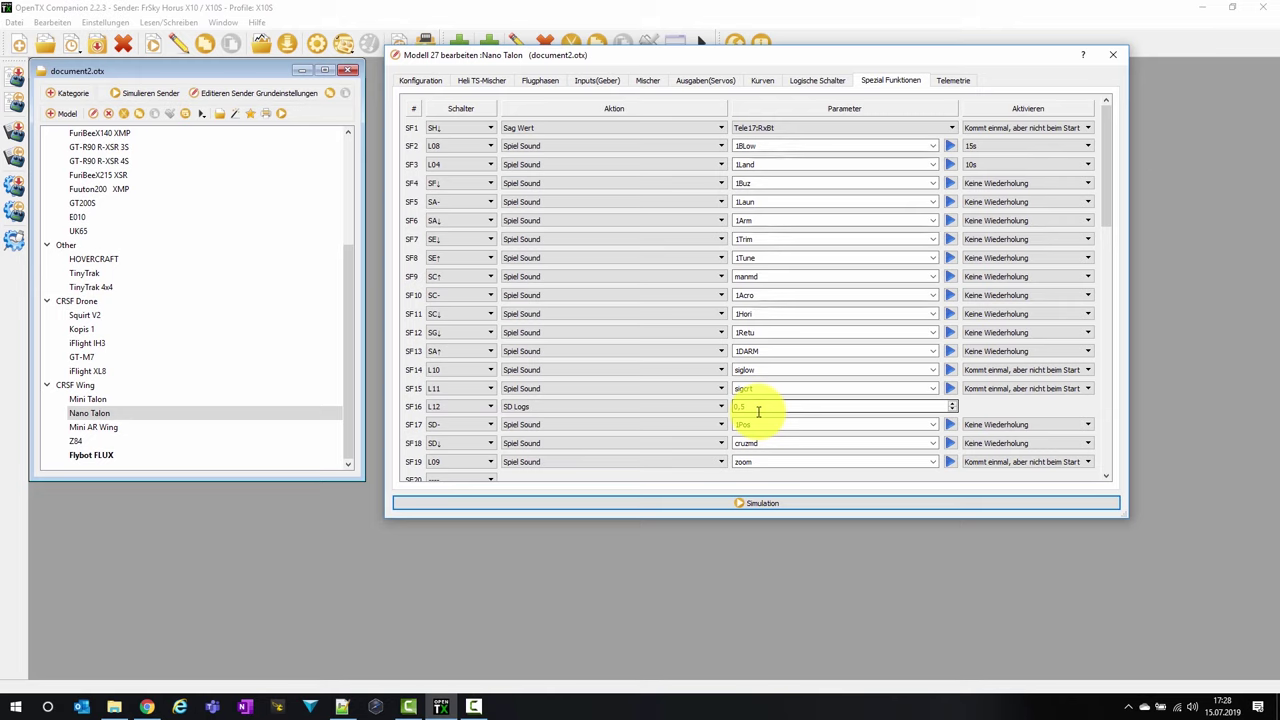
left_click(815, 84)
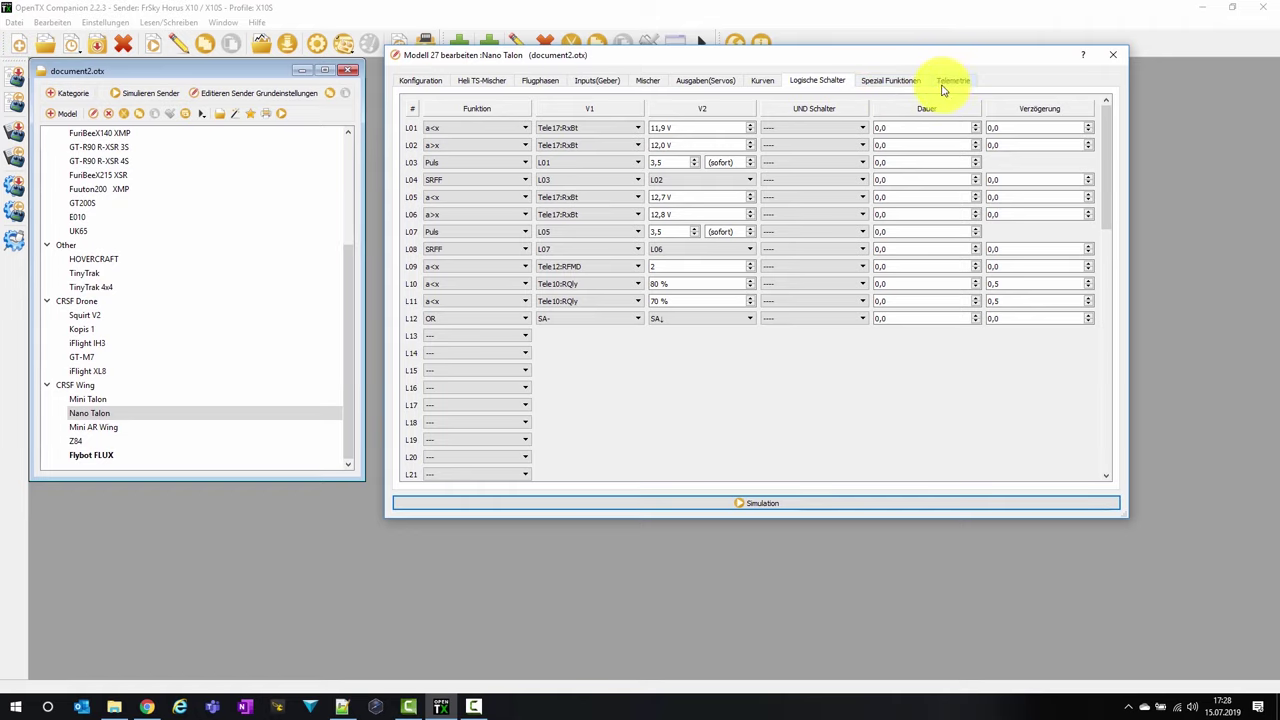
left_click(1109, 55)
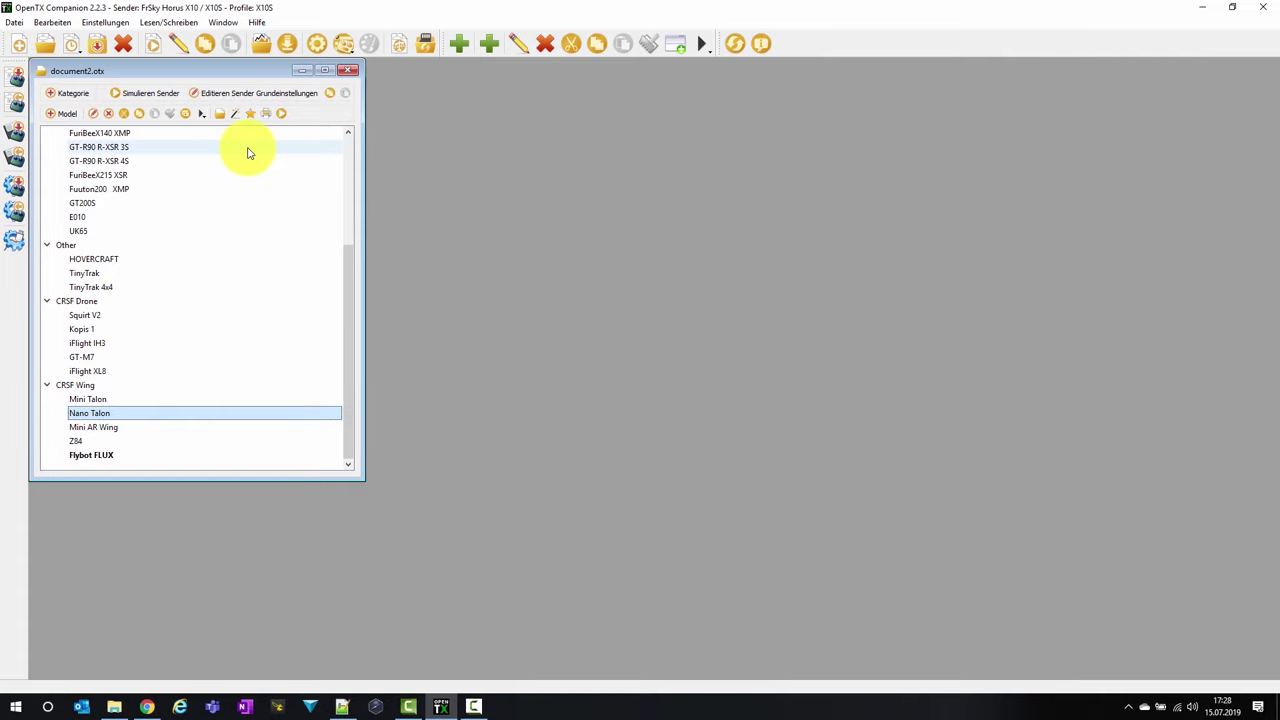
- Open the telemetry log viewer and load Nano_Talon-2019-07-04.csv from the LOGS folder of the X10S card
left_click(256, 43)
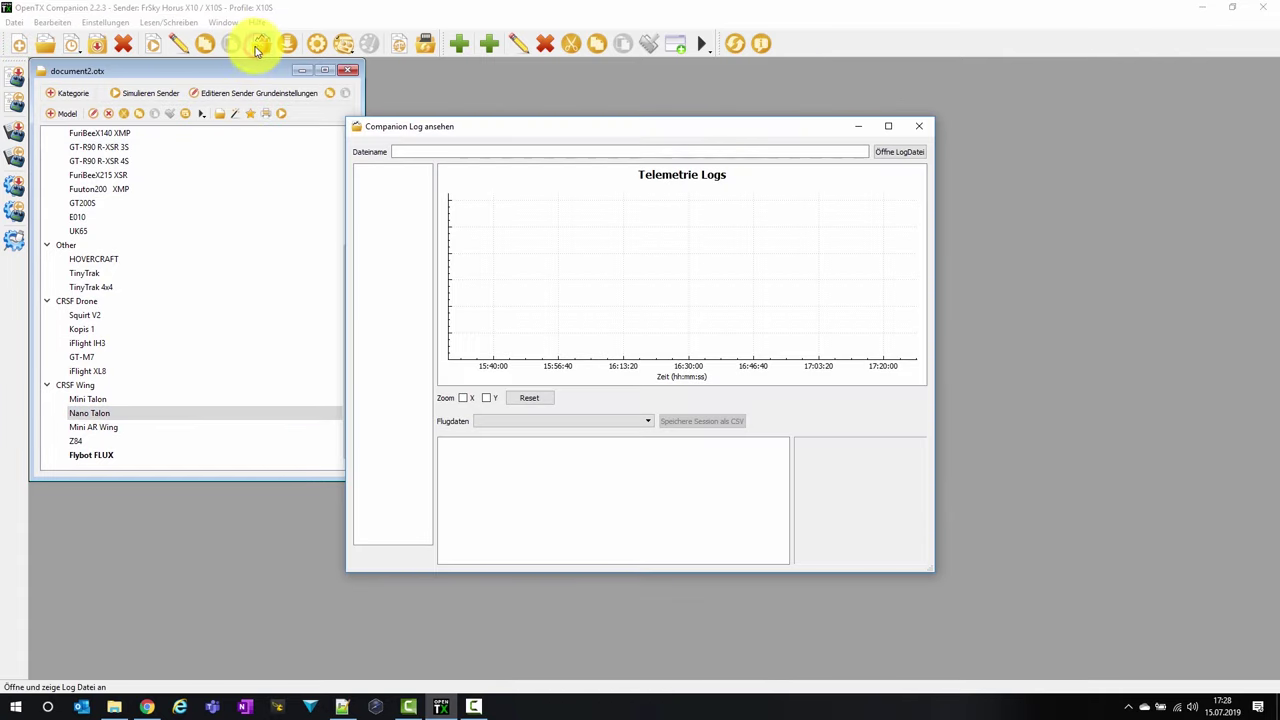
left_click(896, 152)
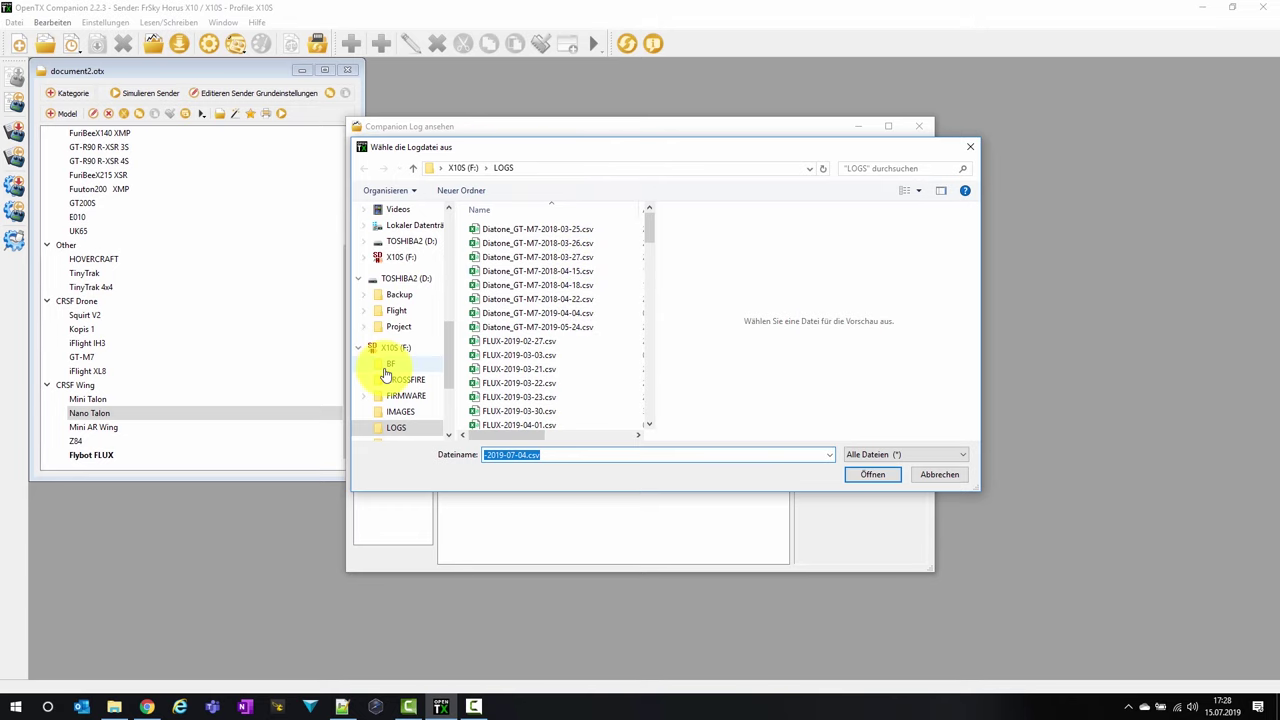
left_click_drag(647, 226, 659, 339)
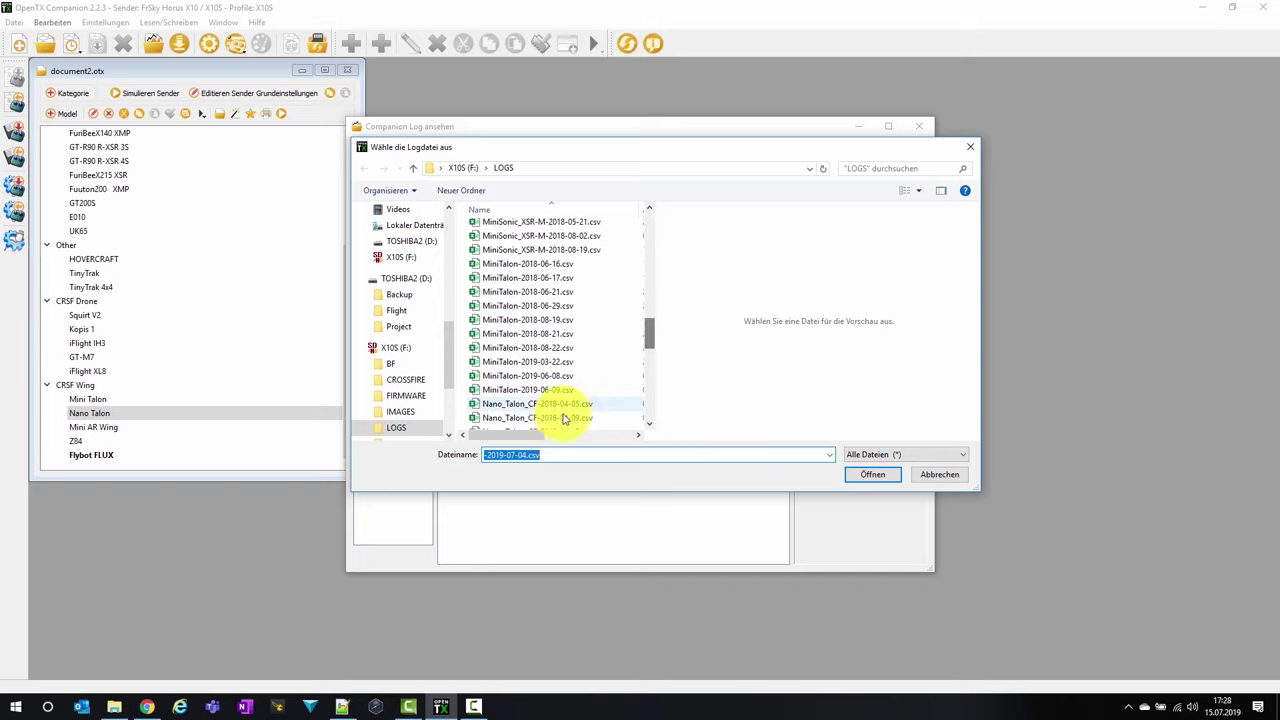
scroll(614, 371, "down", 3)
left_click(598, 381)
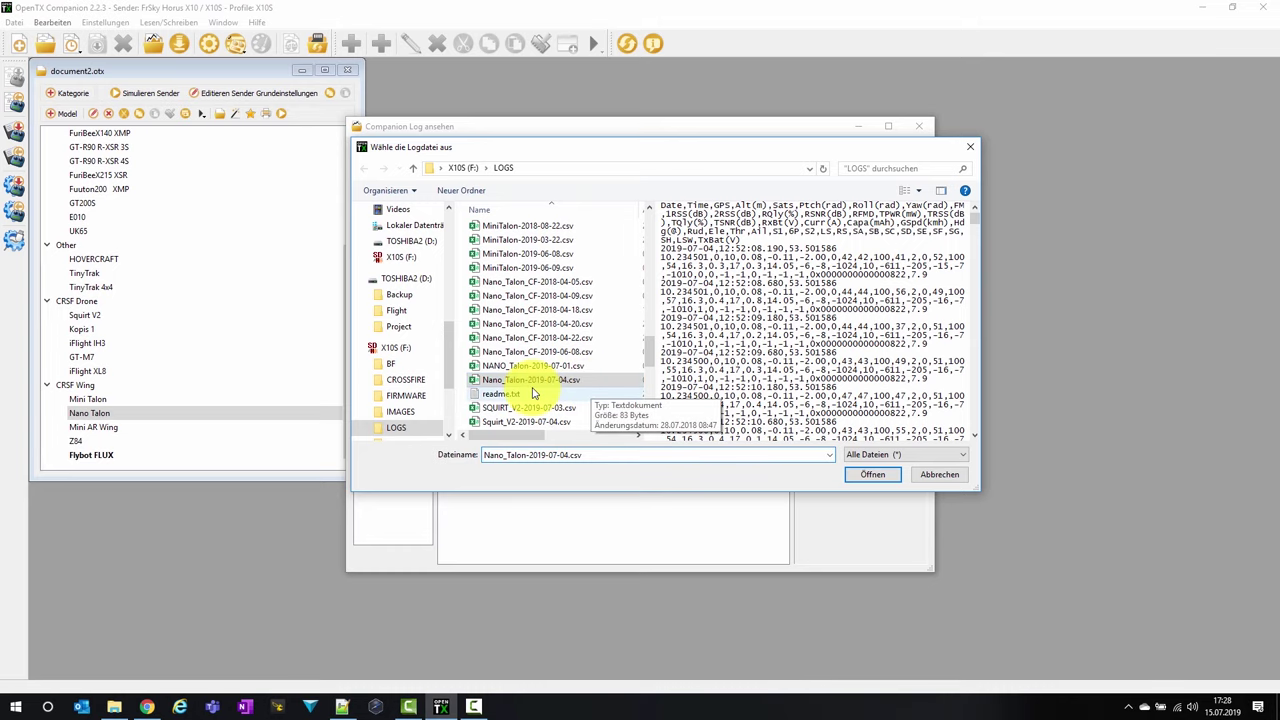
left_click(873, 476)
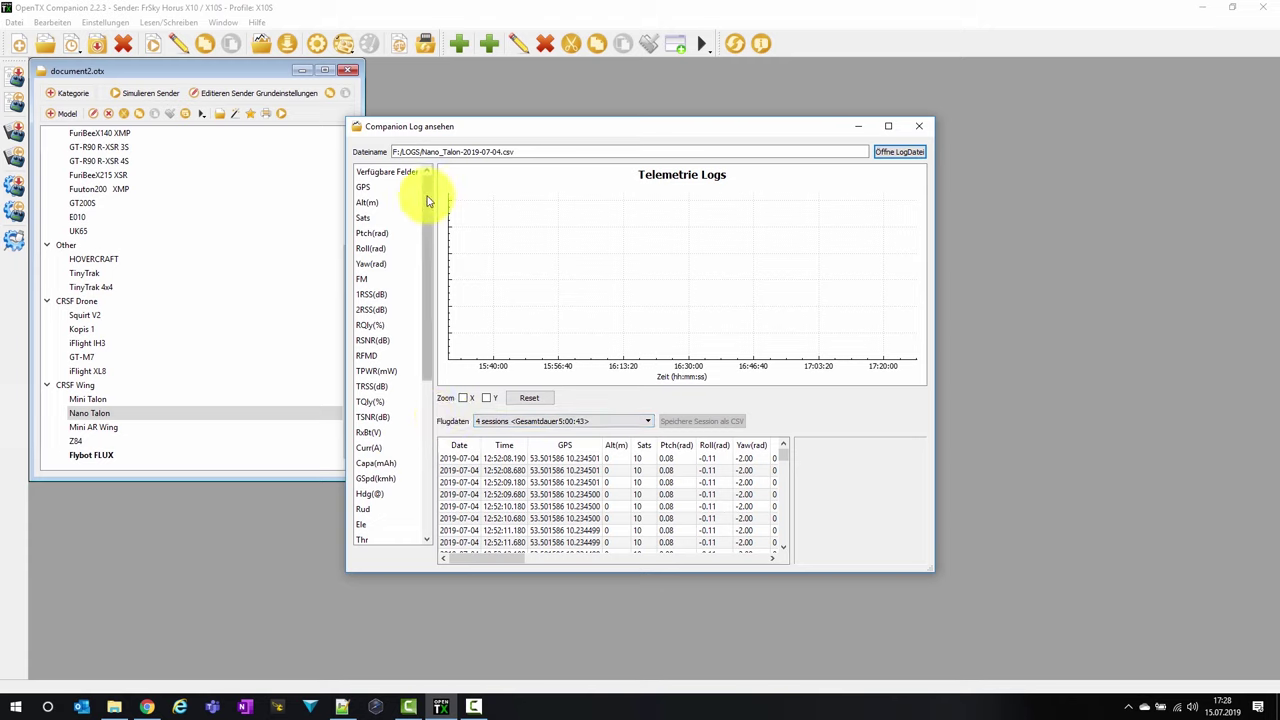
- Look through the available log fields and select the flight session that starts at 17:38:57
scroll(415, 502, "down", 5)
scroll(414, 494, "up", 5)
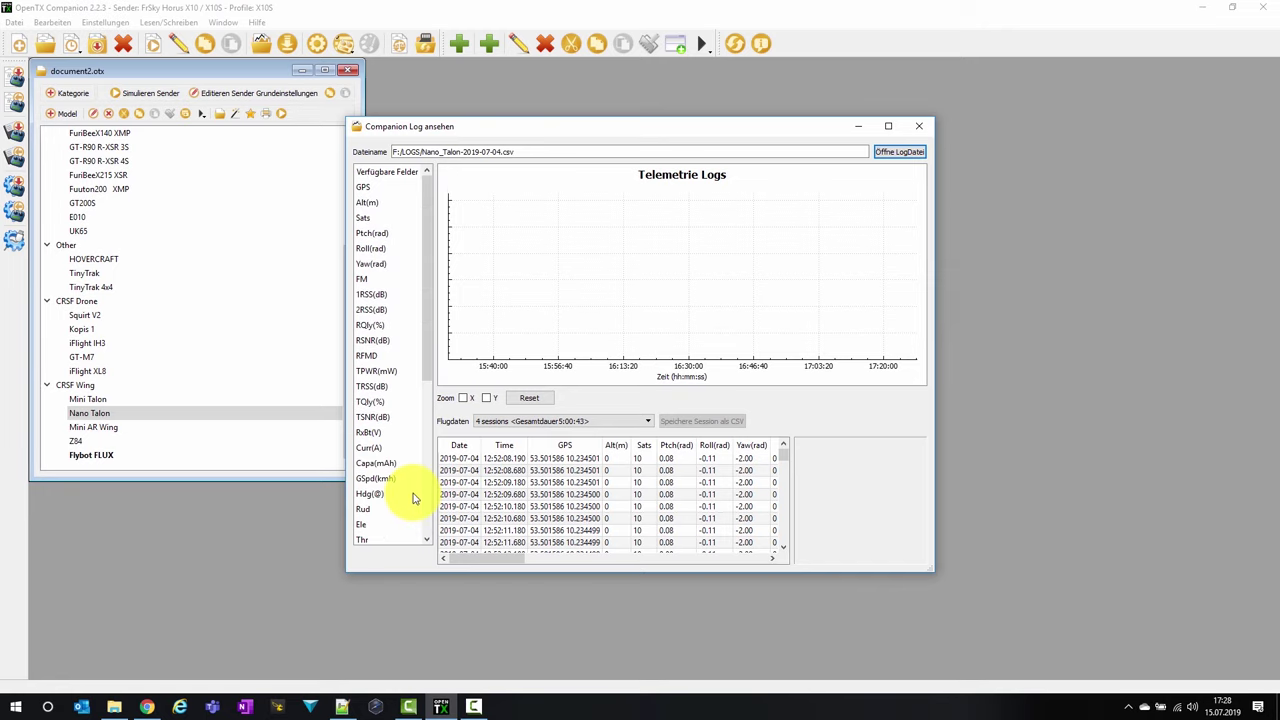
scroll(416, 494, "down", 5)
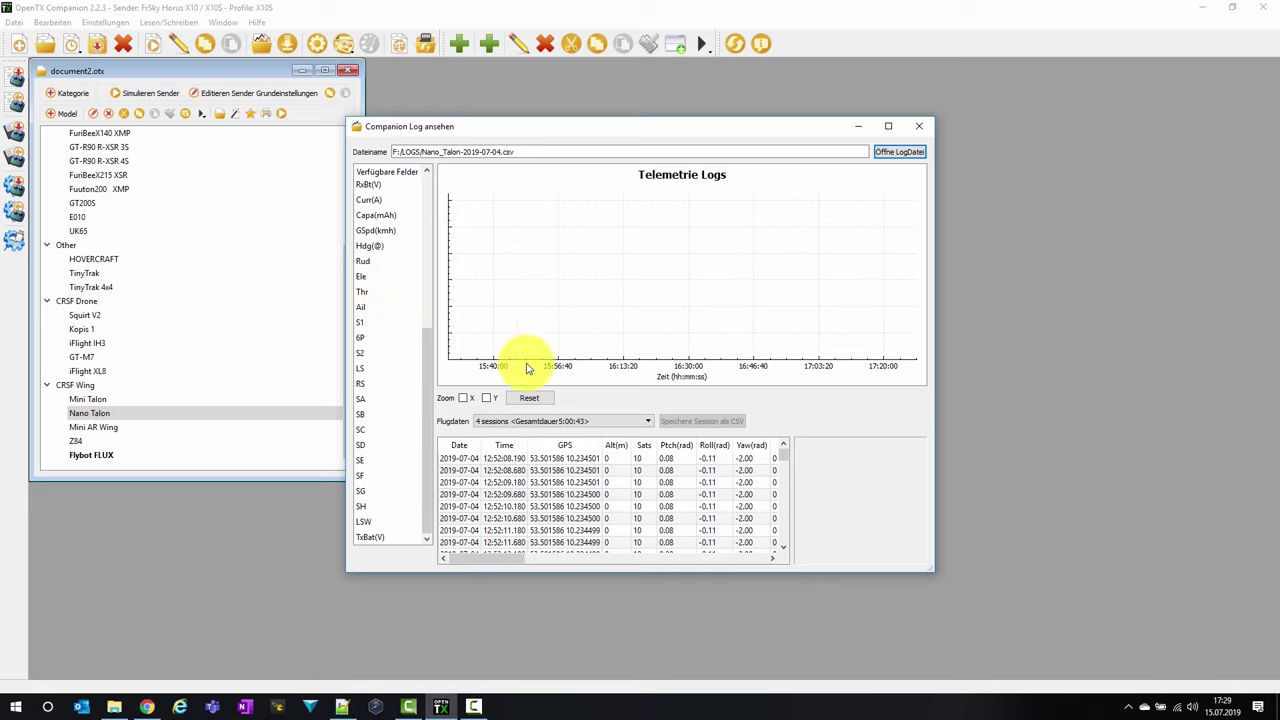
scroll(531, 488, "down", 3)
scroll(531, 488, "down", 4)
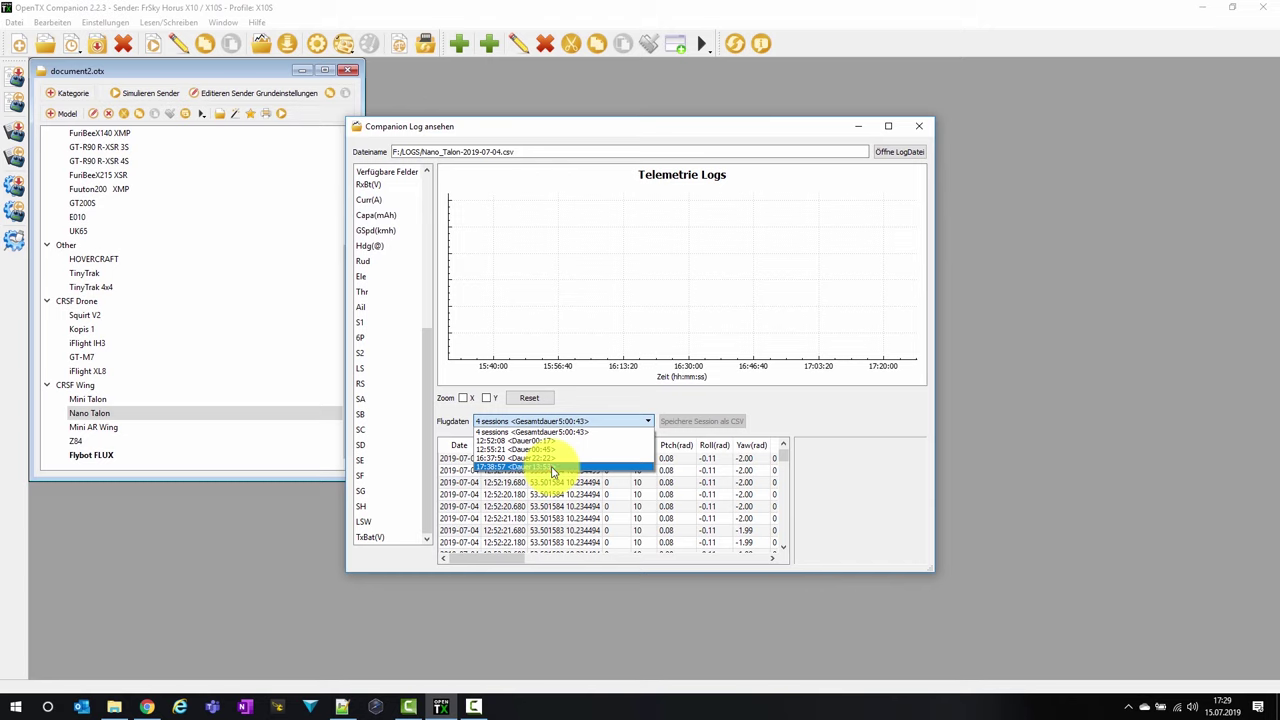
left_click(551, 468)
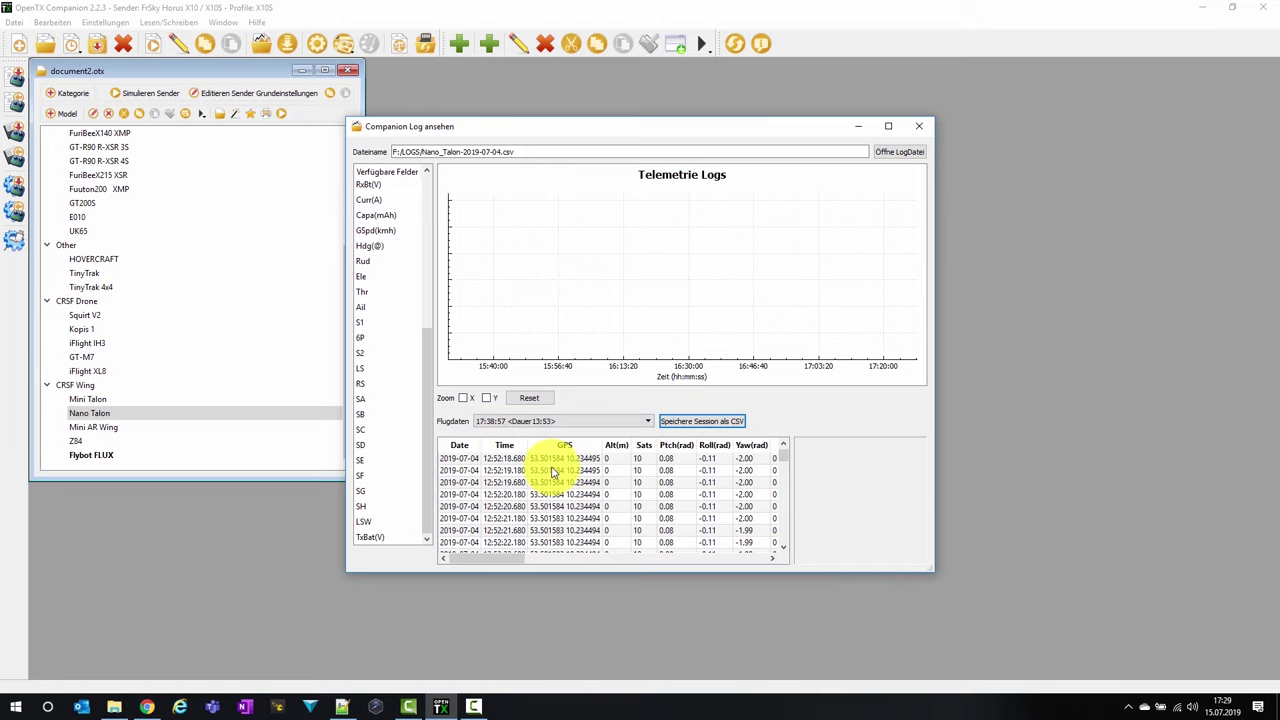
- Save the selected session to the Desktop as Nano_Talon-2019-07-04-Session4.csv
left_click(685, 428)
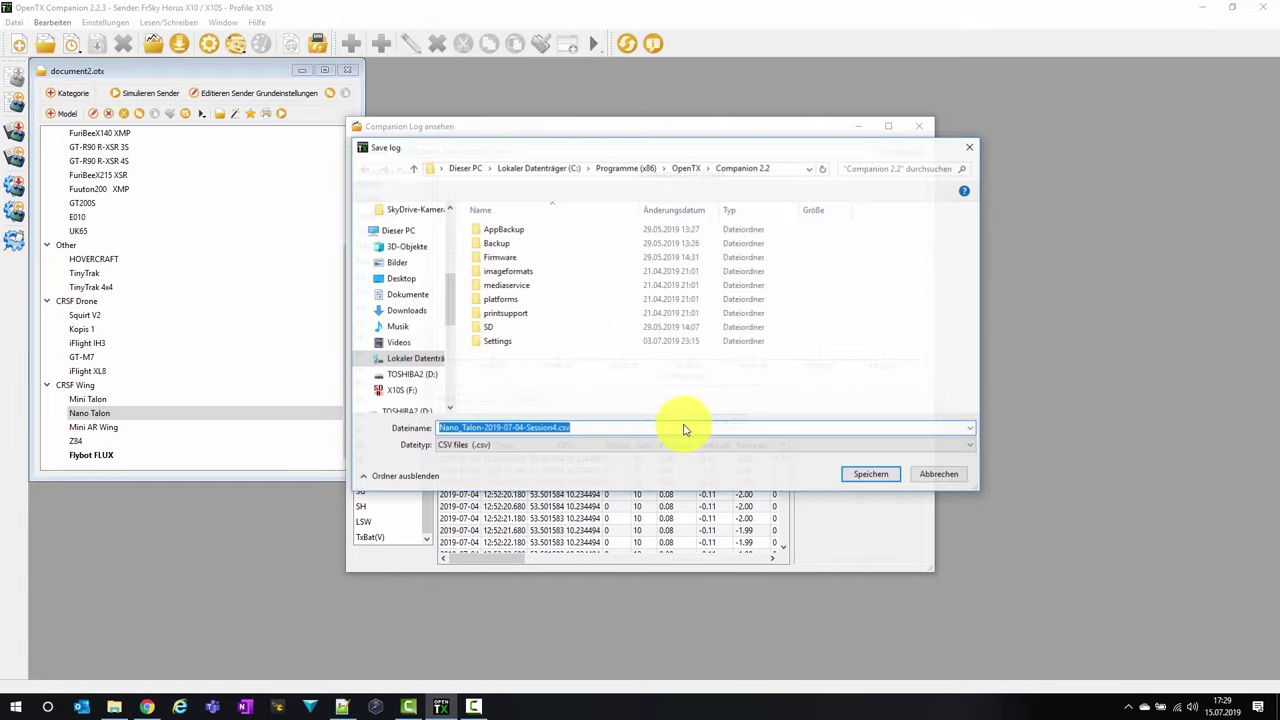
left_click(415, 282)
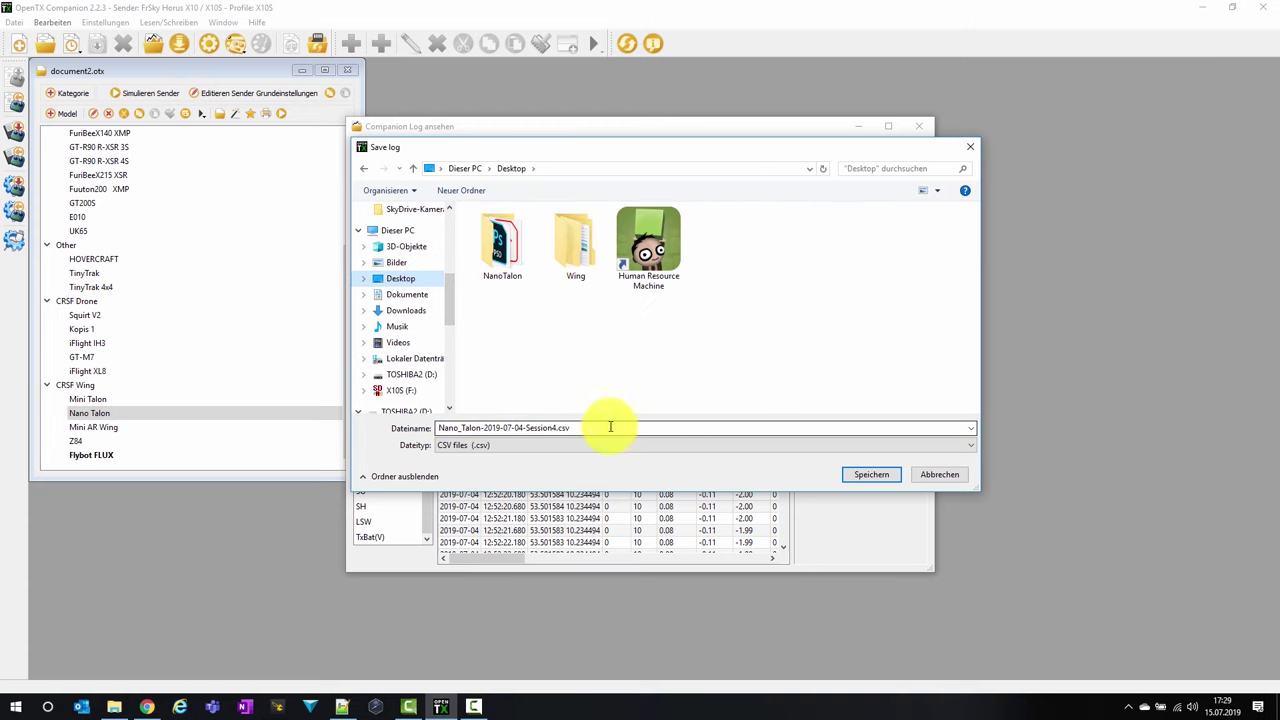
left_click(862, 471)
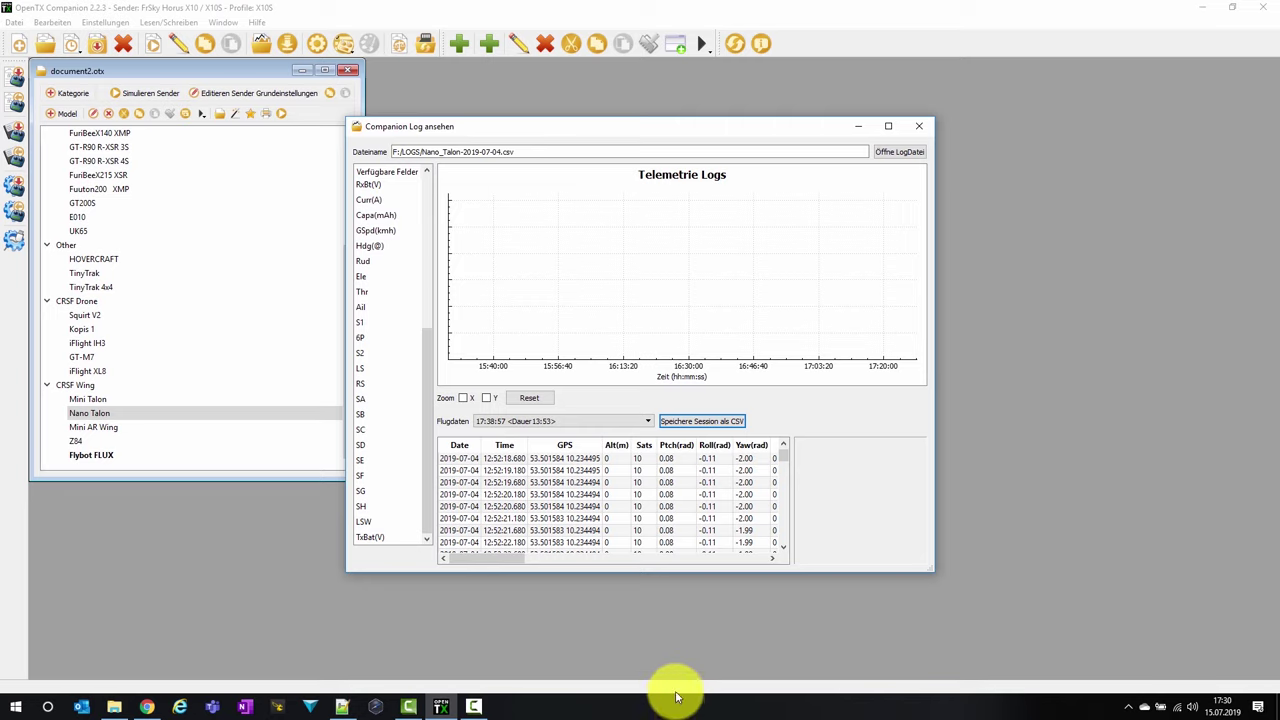
- Switch to the untitled Google Sheets spreadsheet in Chrome and maximise its window
left_click(1262, 8)
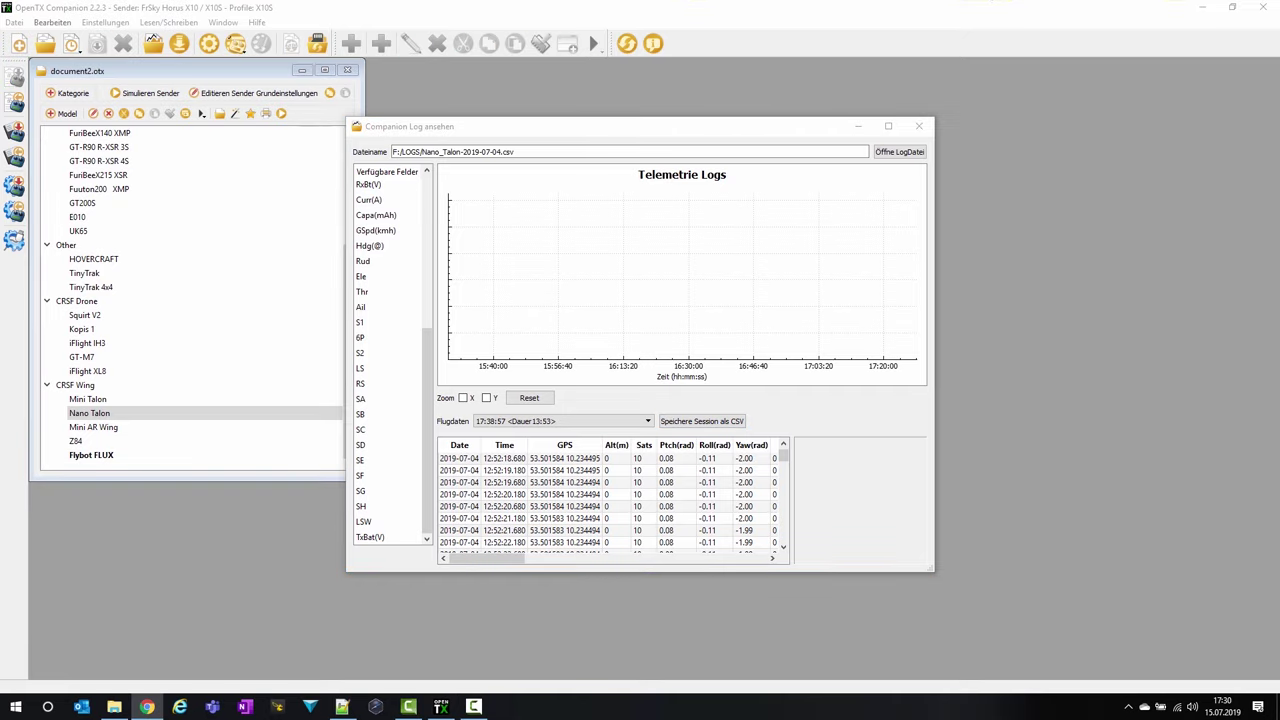
left_click(147, 707)
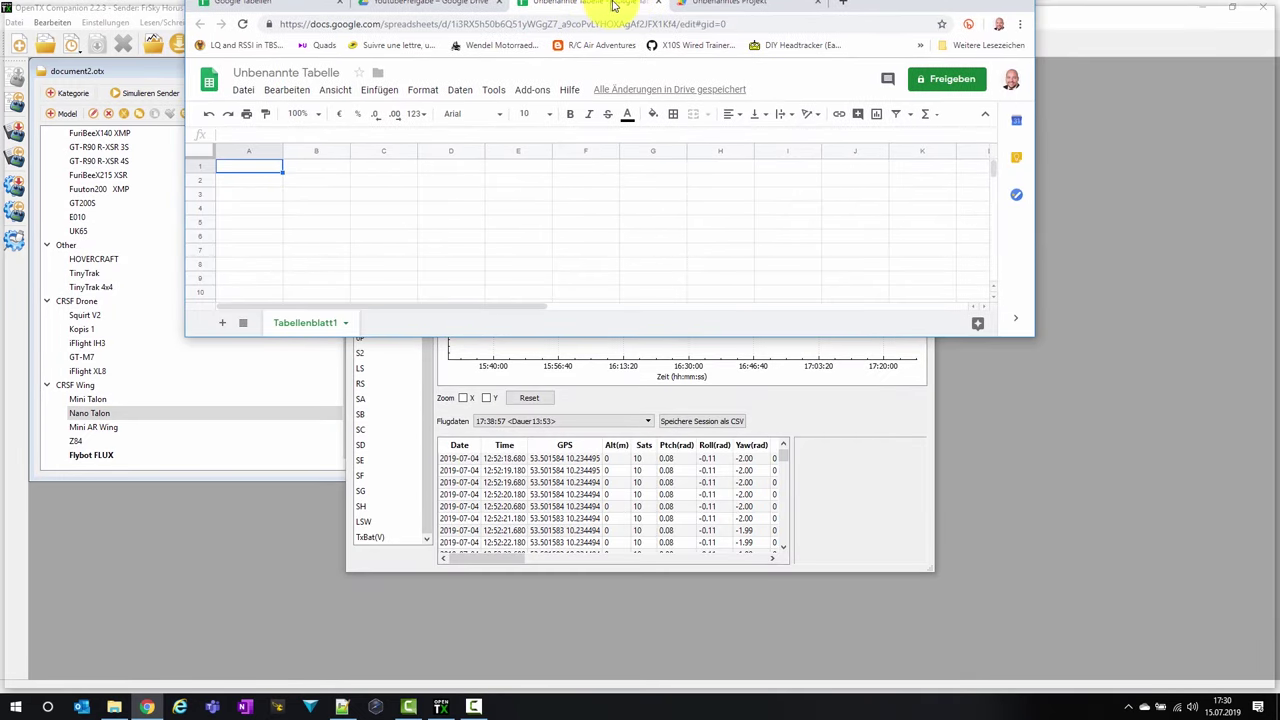
left_click_drag(614, 7, 614, 7)
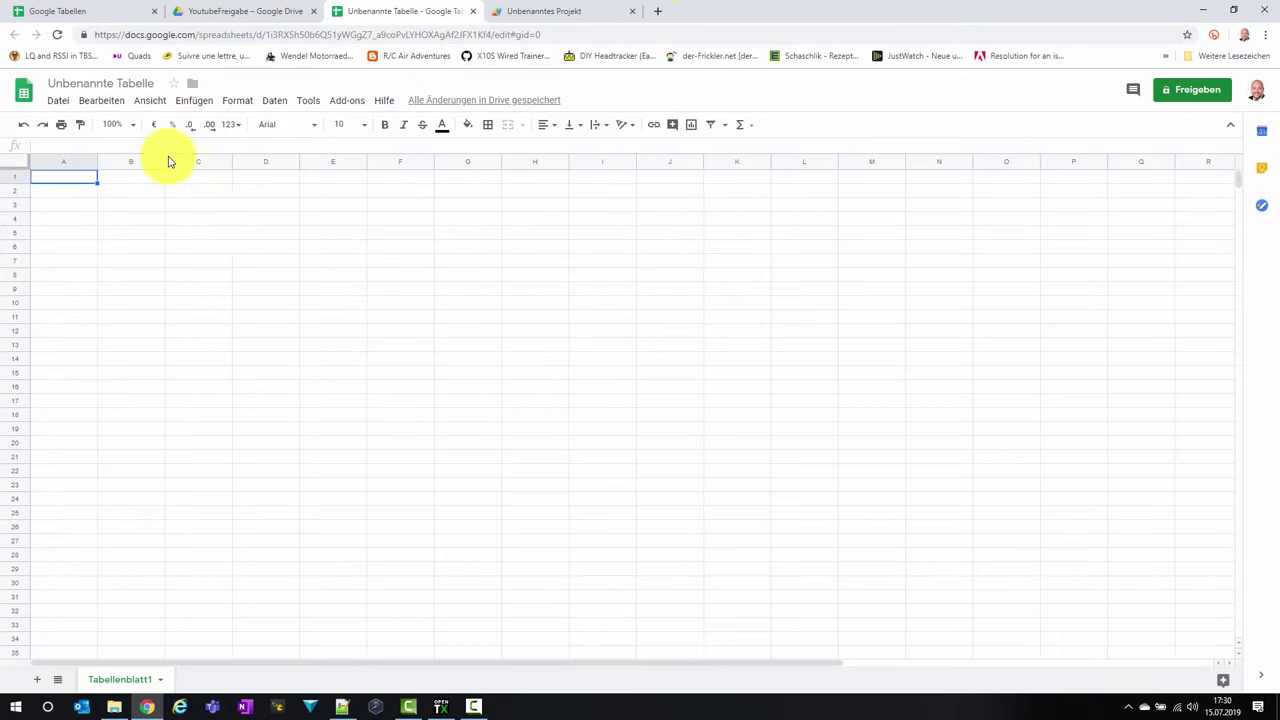
- Import Nano_Talon-2019-07-04-Session4.csv from the Desktop into a new spreadsheet with automatic separator detection, and open that spreadsheet
left_click(57, 104)
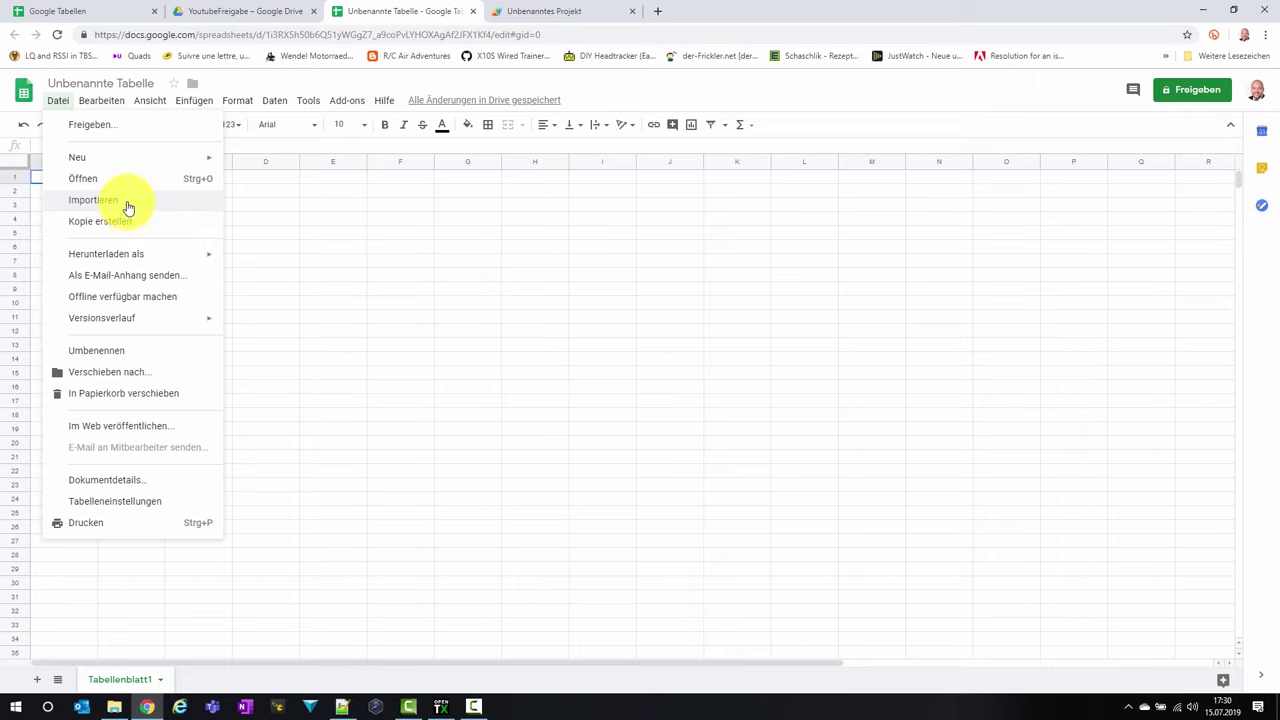
left_click(127, 203)
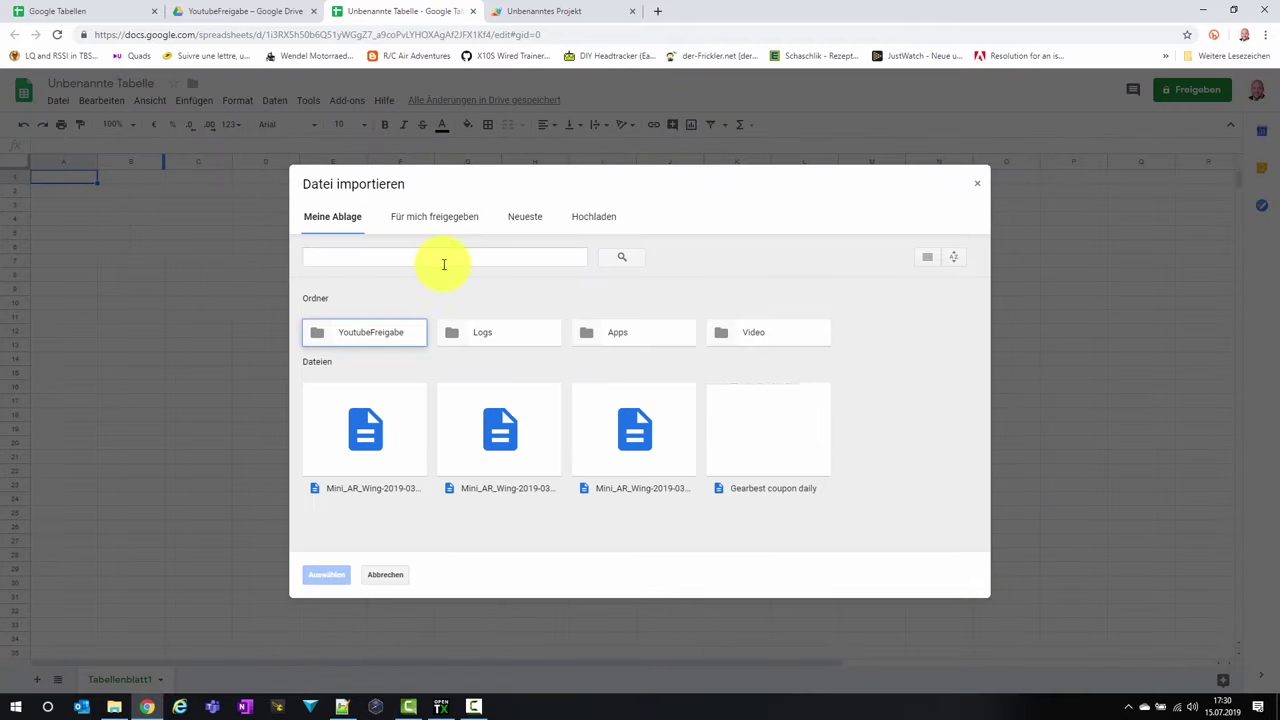
left_click(593, 217)
left_click(619, 415)
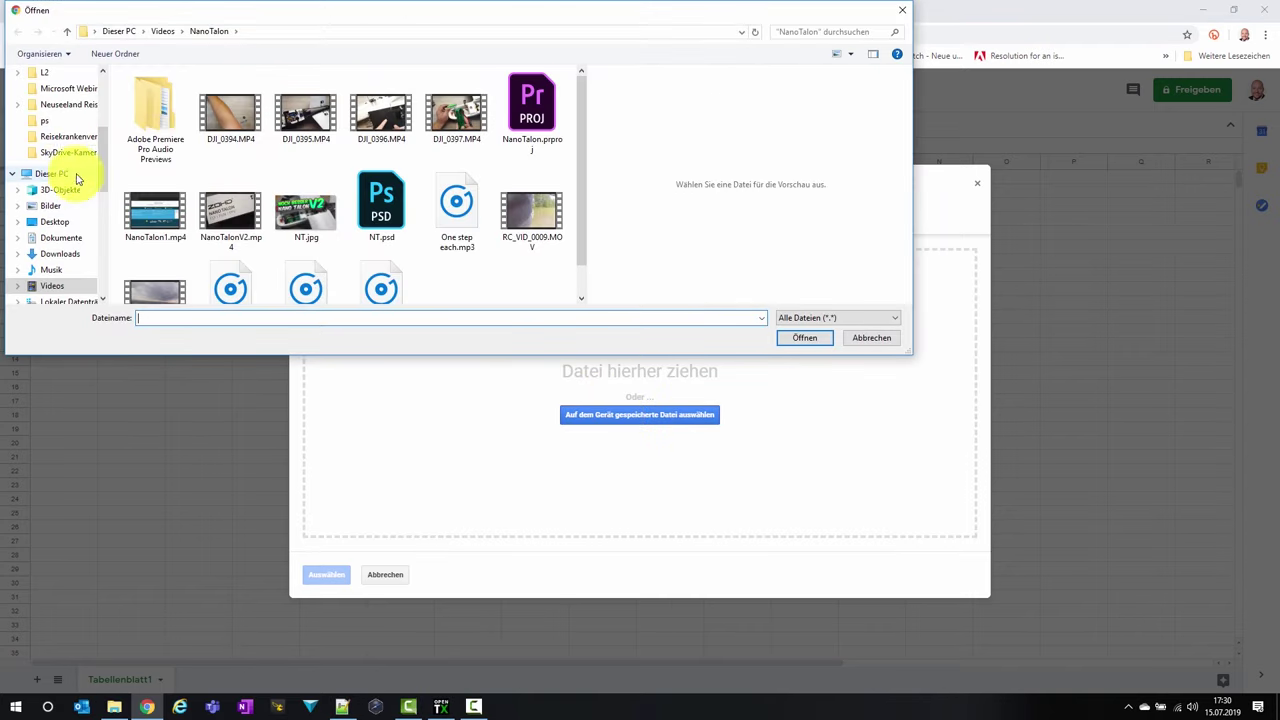
left_click(70, 222)
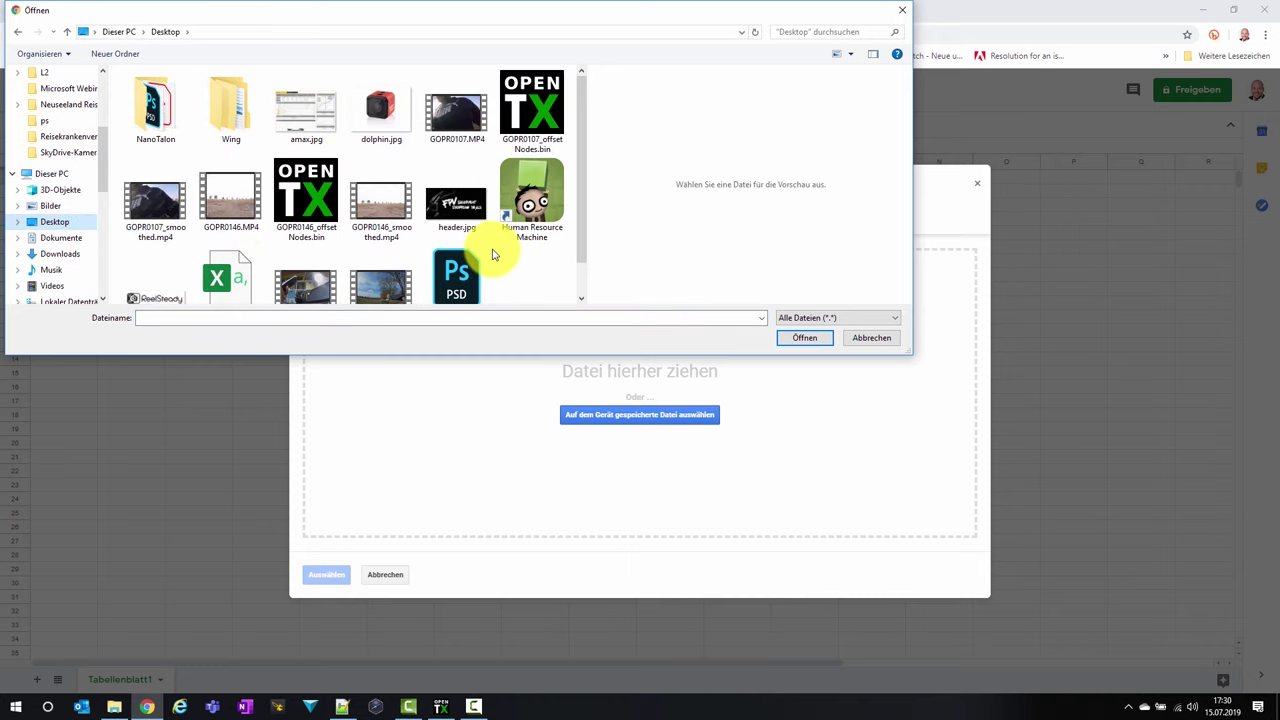
scroll(491, 254, "down", 1)
left_click(230, 245)
left_click(815, 338)
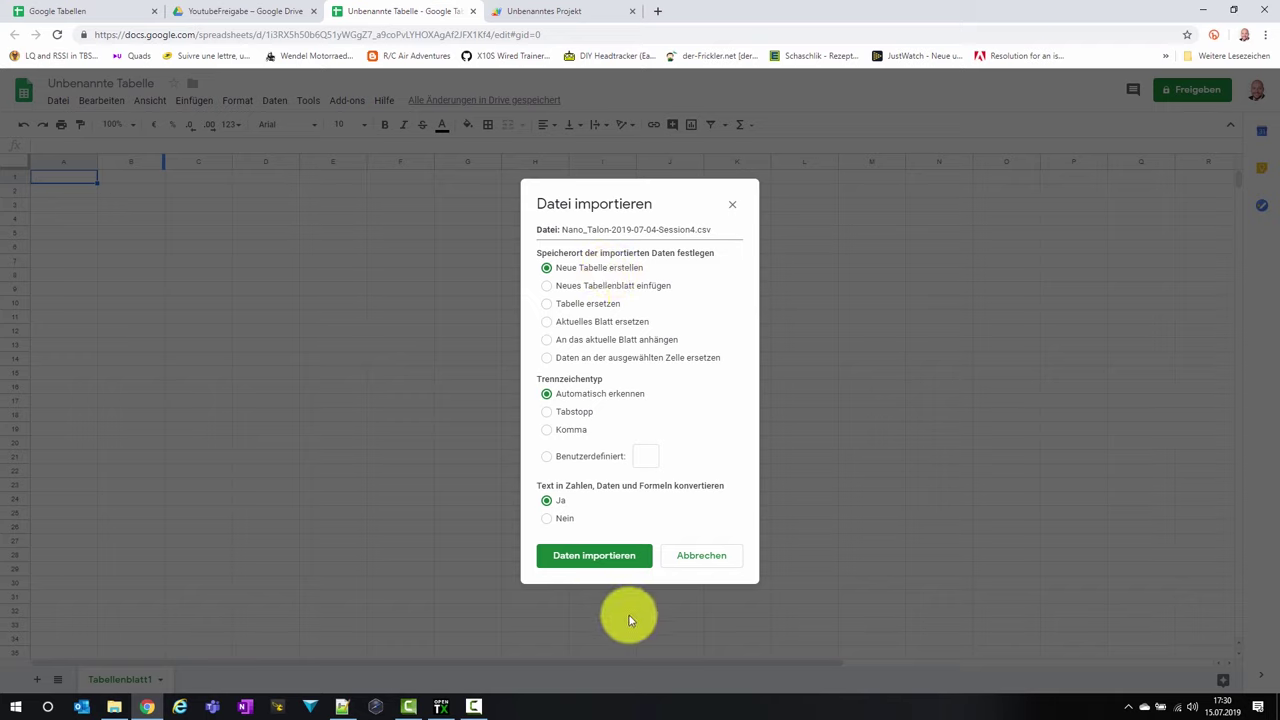
left_click(615, 561)
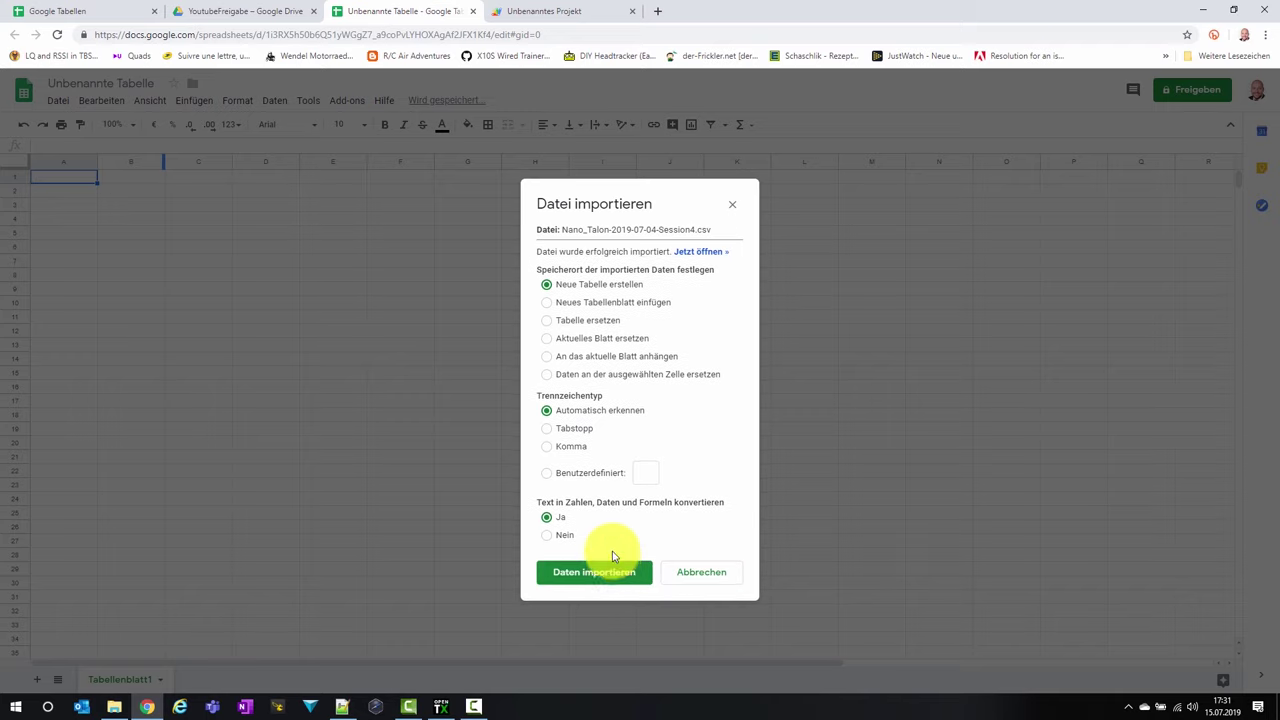
left_click(700, 252)
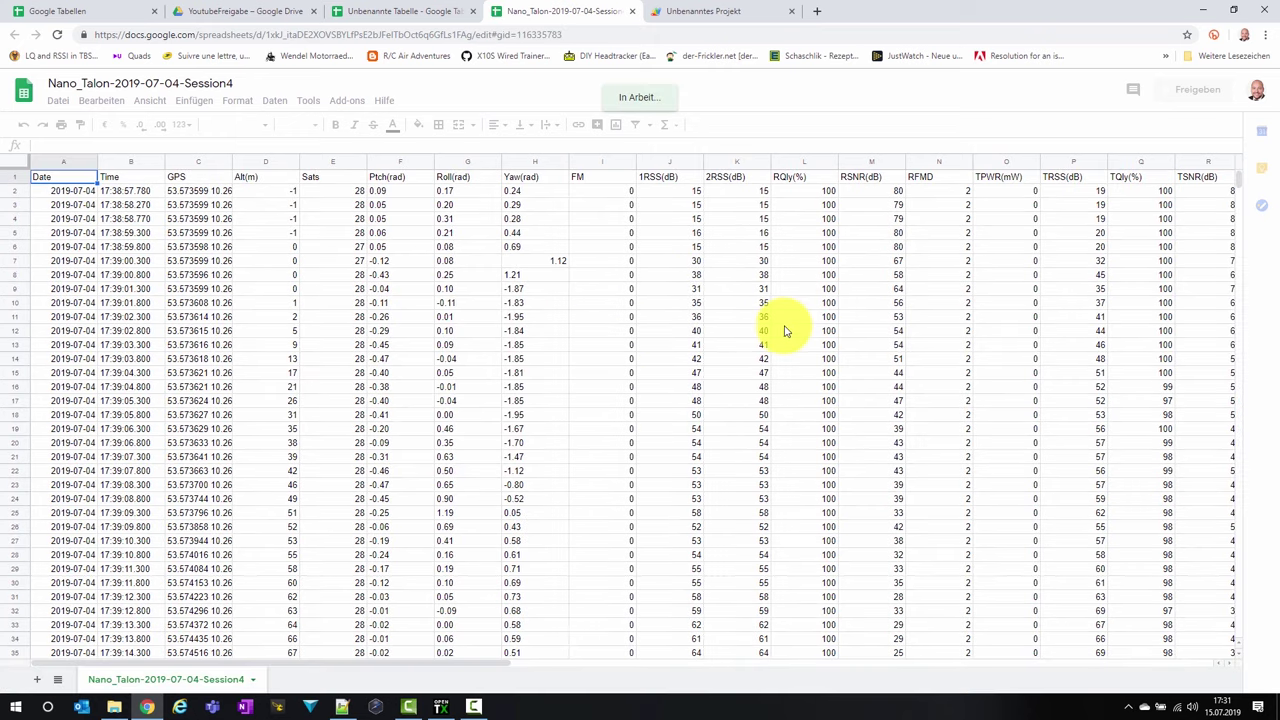
- Look through the imported telemetry rows, returning to the header row at the start of the sheet
scroll(787, 347, "down", 18)
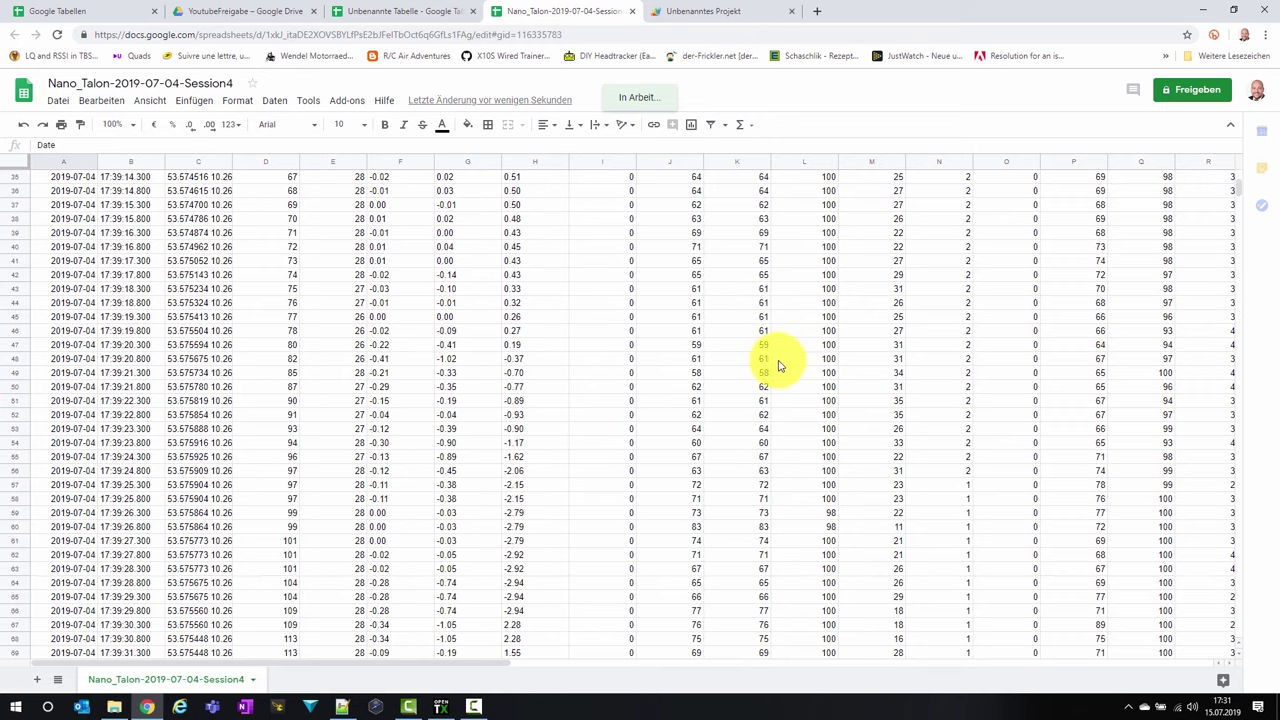
scroll(755, 380, "up", 18)
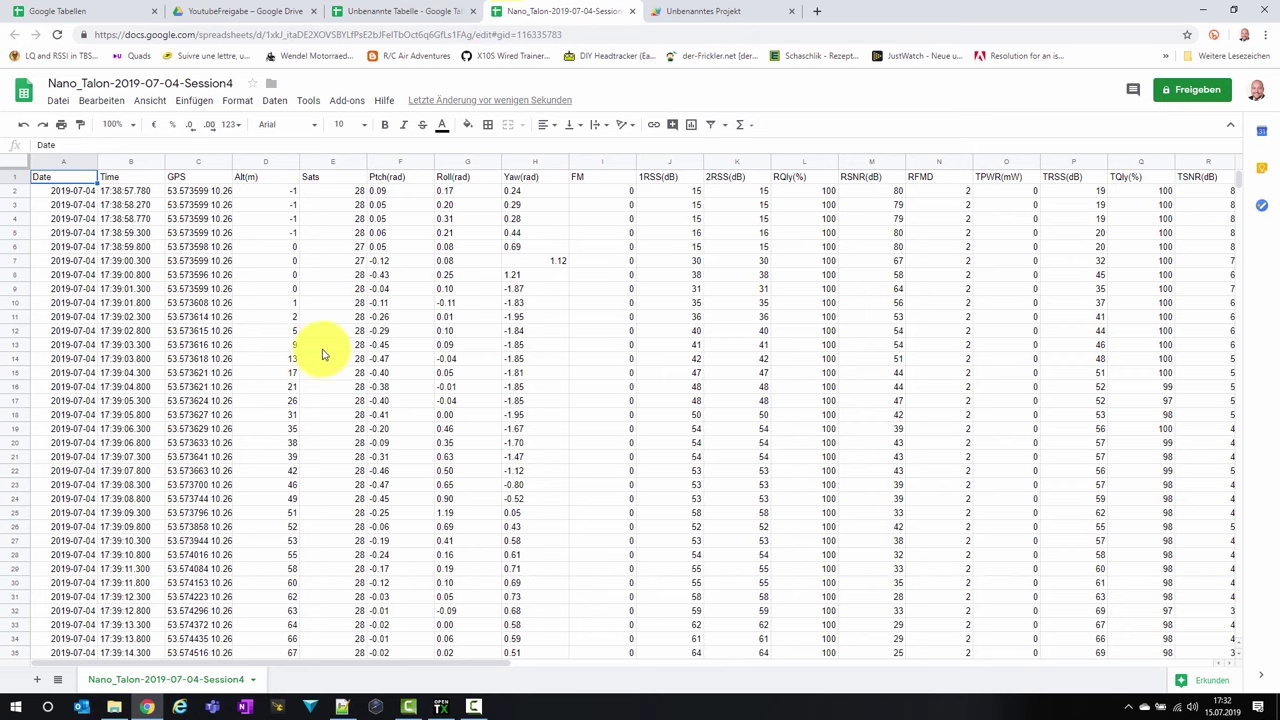
scroll(325, 352, "down", 5)
scroll(328, 352, "up", 5)
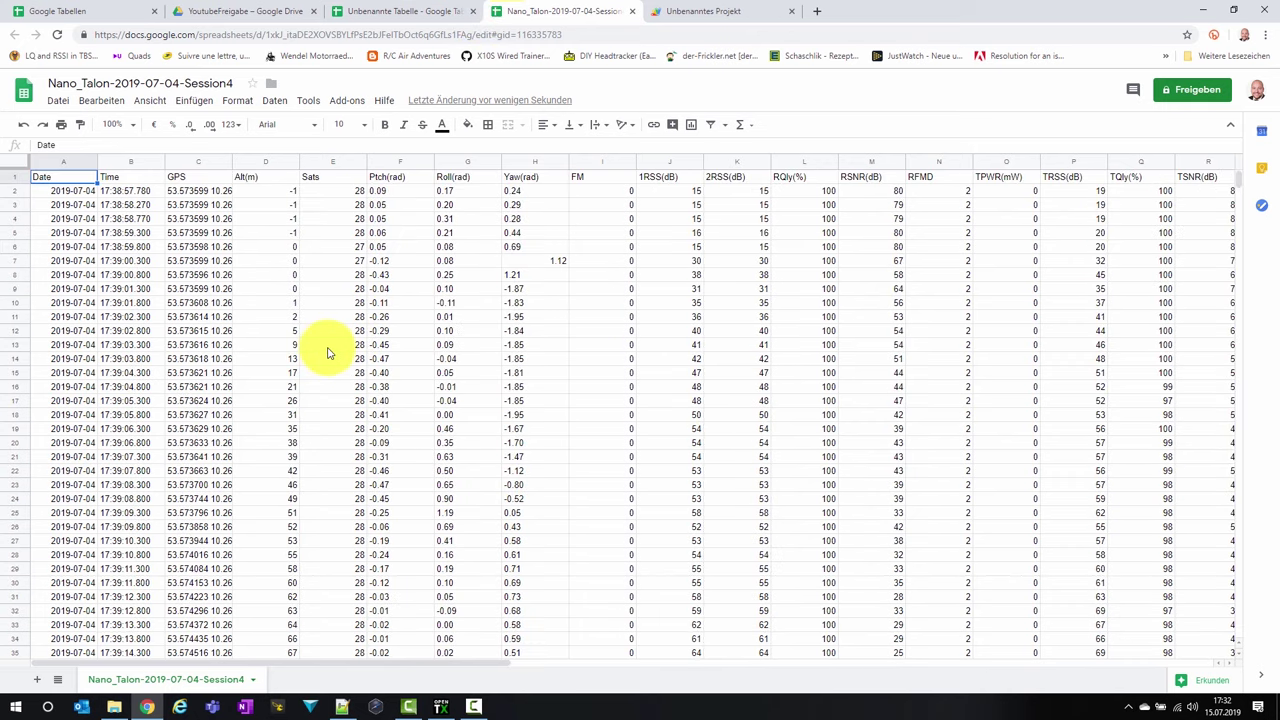
- Open the spreadsheet's script editor and replace the default function in Code.gs with the OpenTXImport, CalculateDistance and distance functions from the text editor
left_click(275, 104)
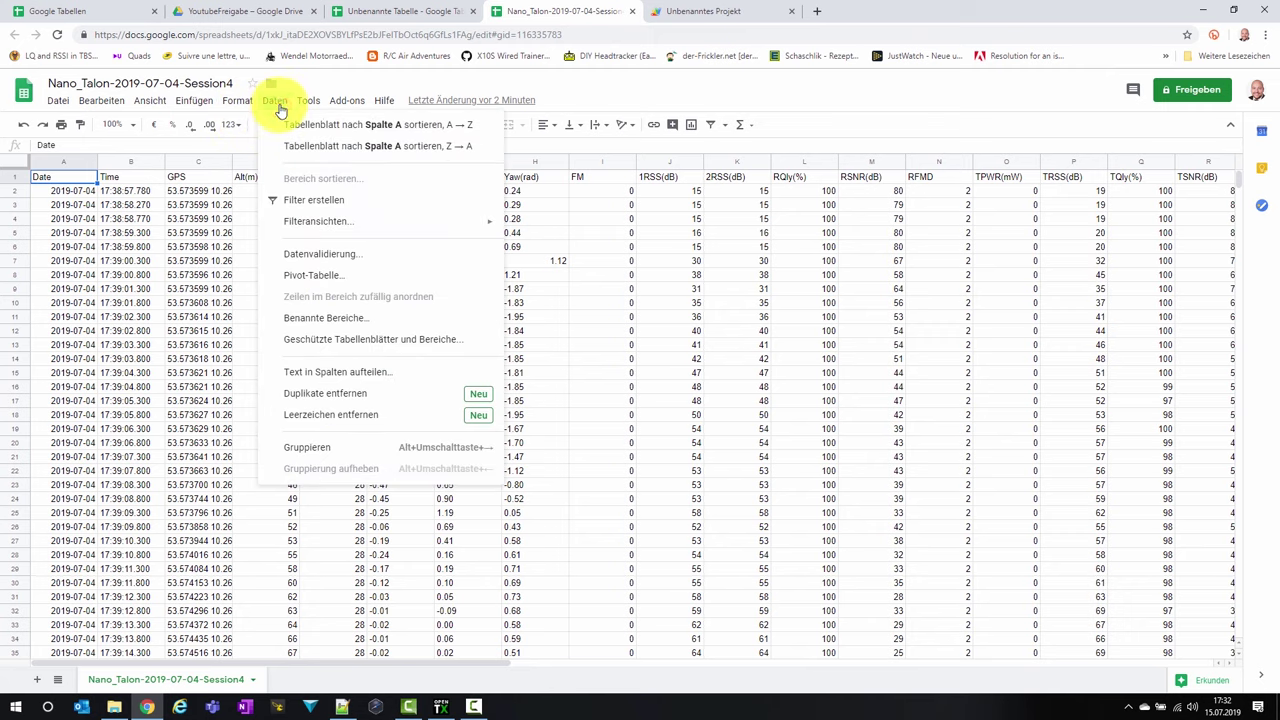
mouse_move(322, 108)
left_click(329, 158)
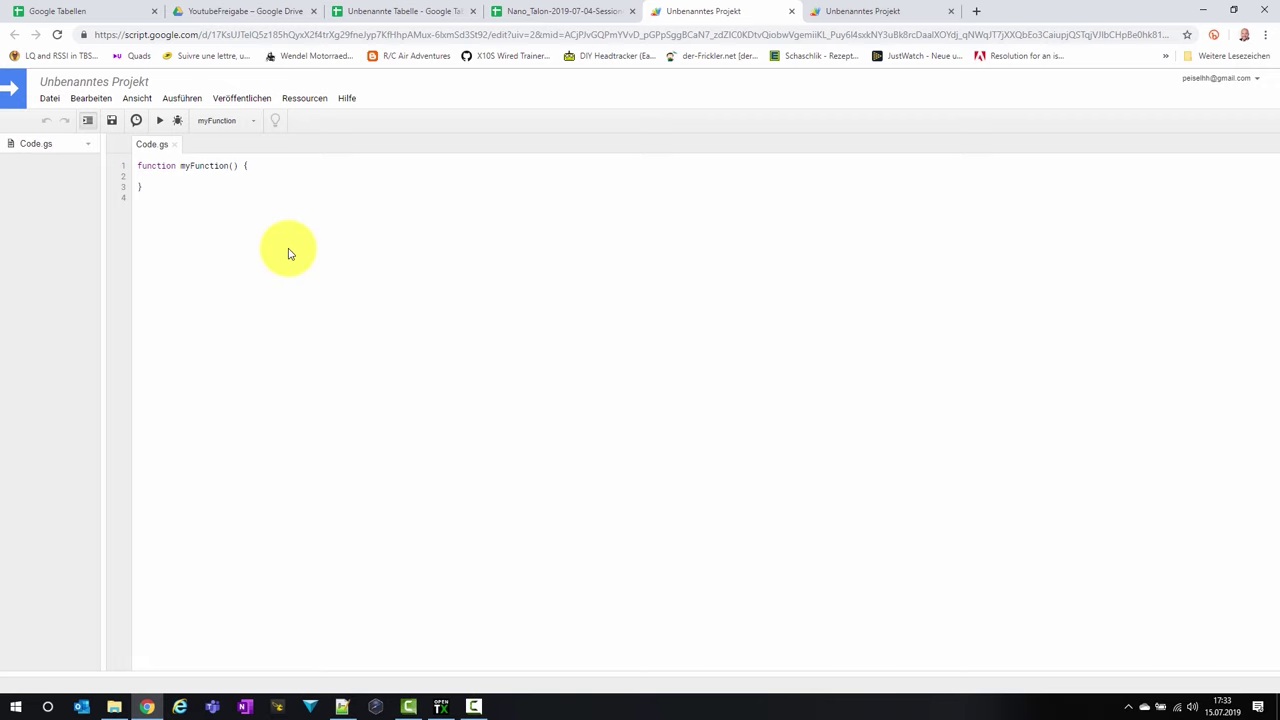
left_click(341, 706)
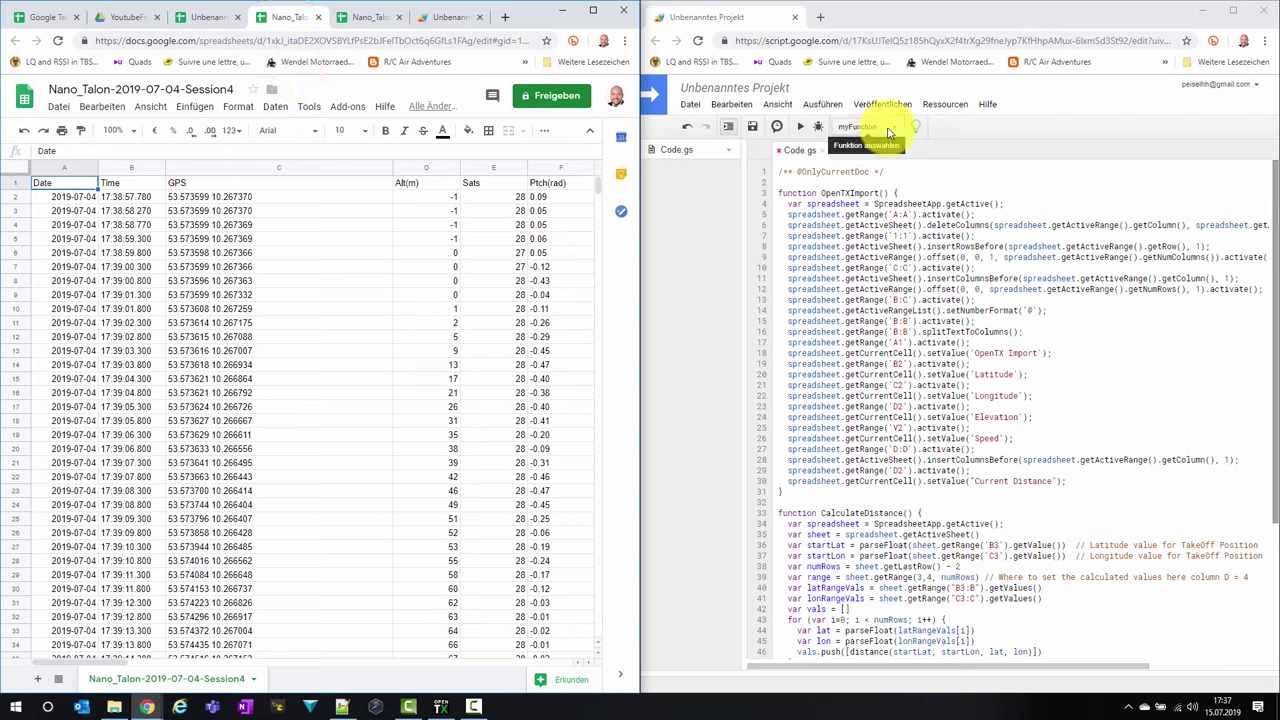
- Save the script project under the name Import
left_click(890, 124)
left_click(752, 126)
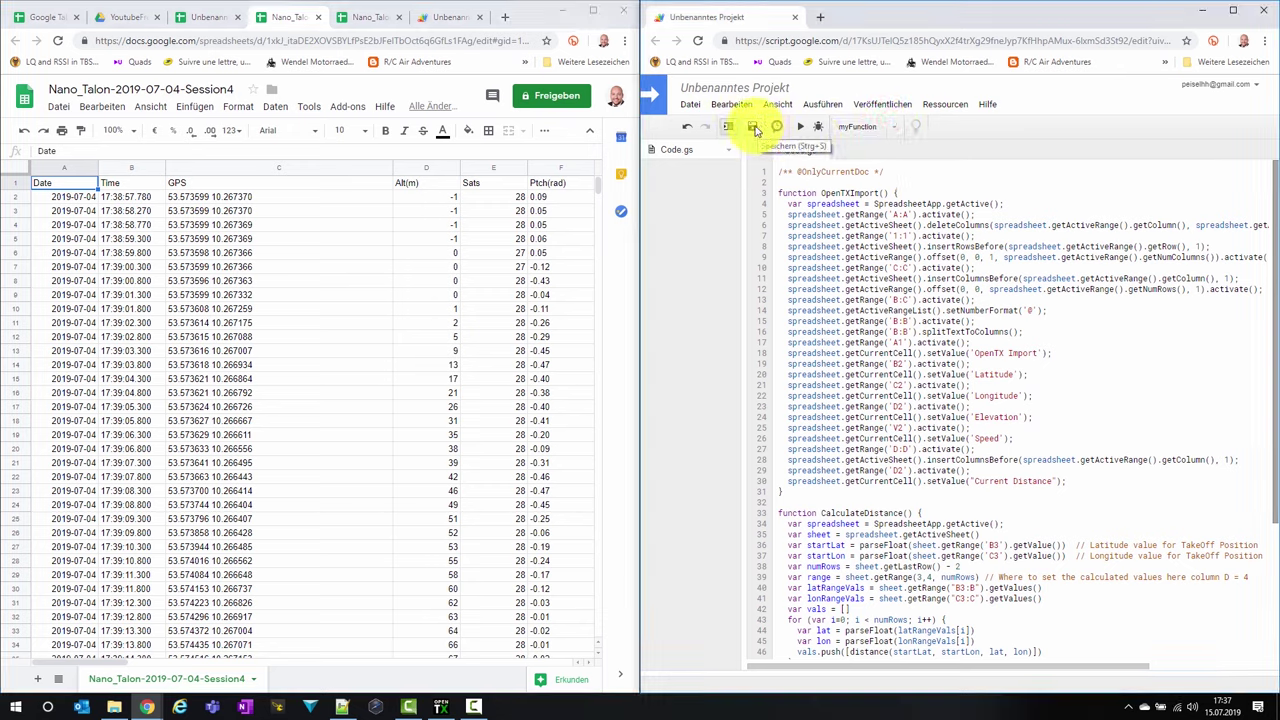
left_click(755, 128)
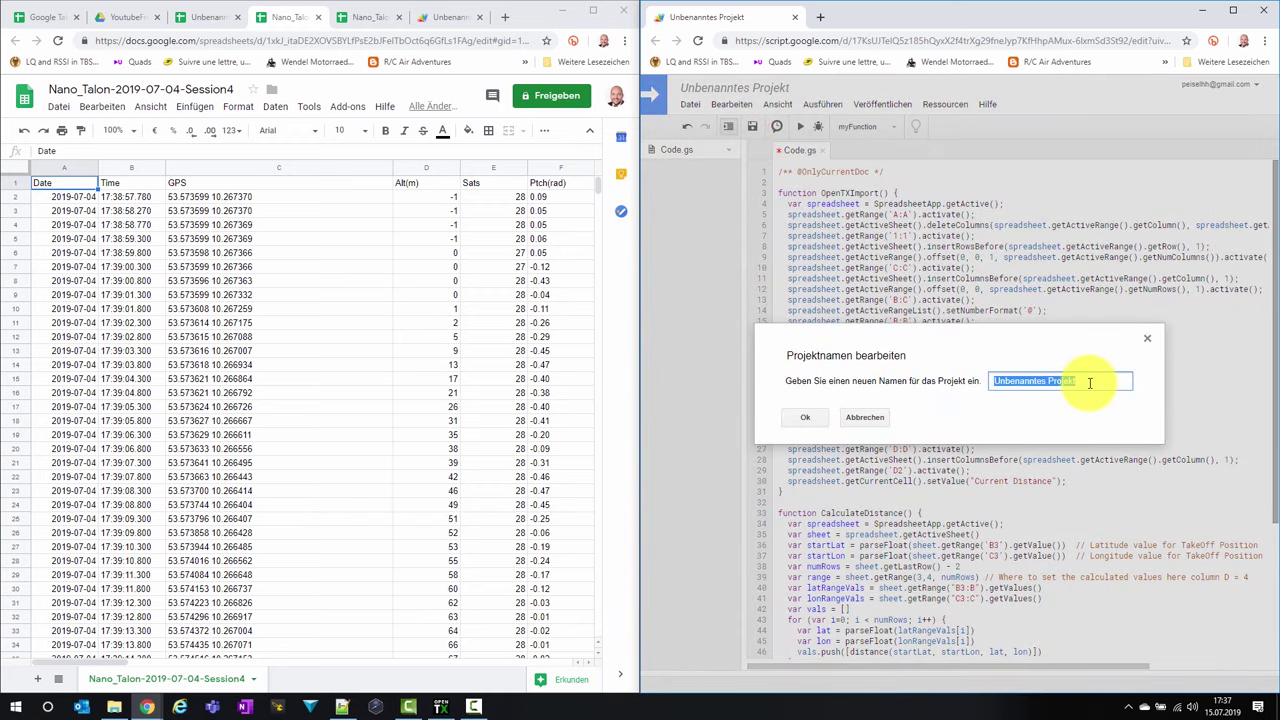
key("BackSpace")
type("Import")
key("Return")
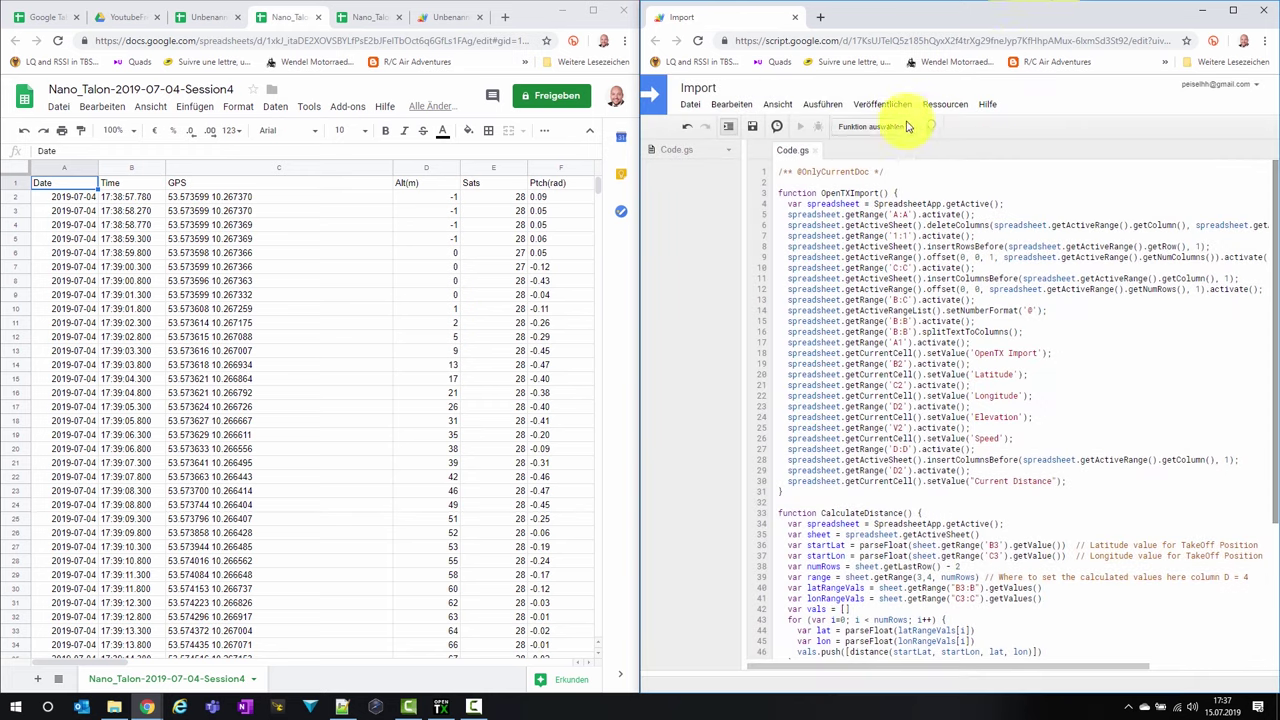
- Run the OpenTXImport function and grant the Import script access to spreadsheets with the existing Google account
left_click(904, 127)
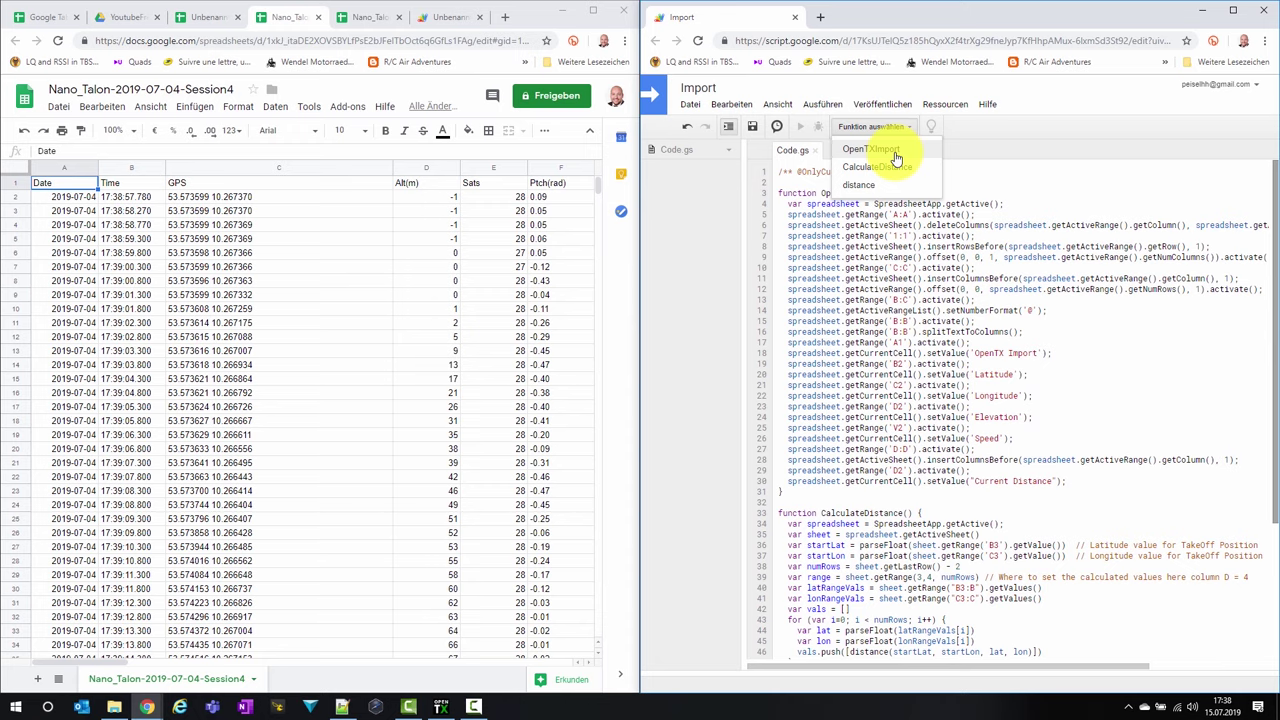
left_click(888, 151)
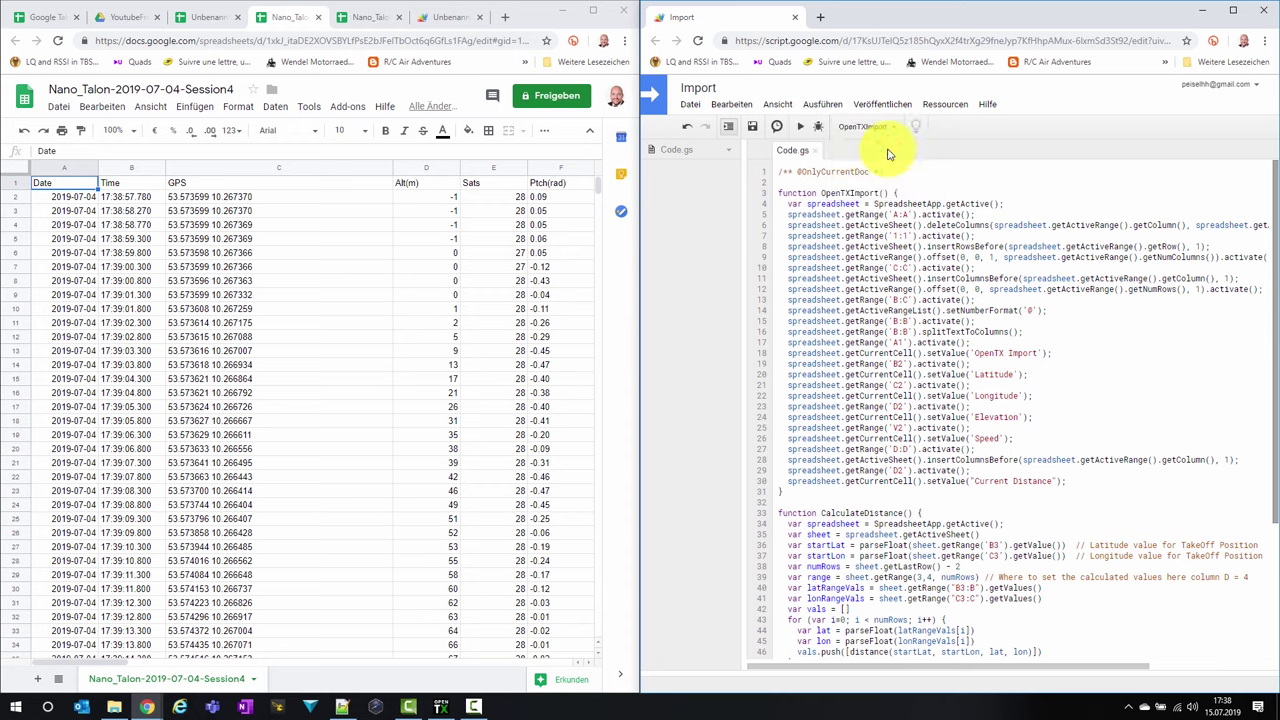
left_click(801, 127)
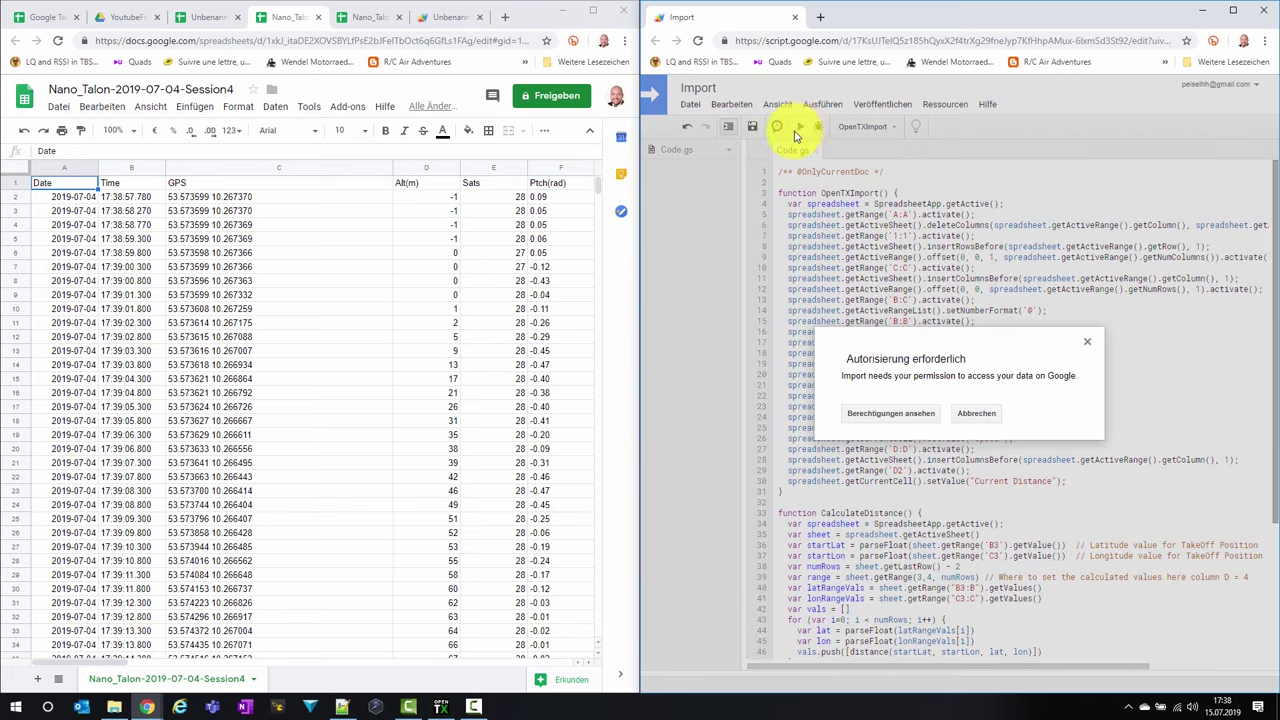
left_click(895, 414)
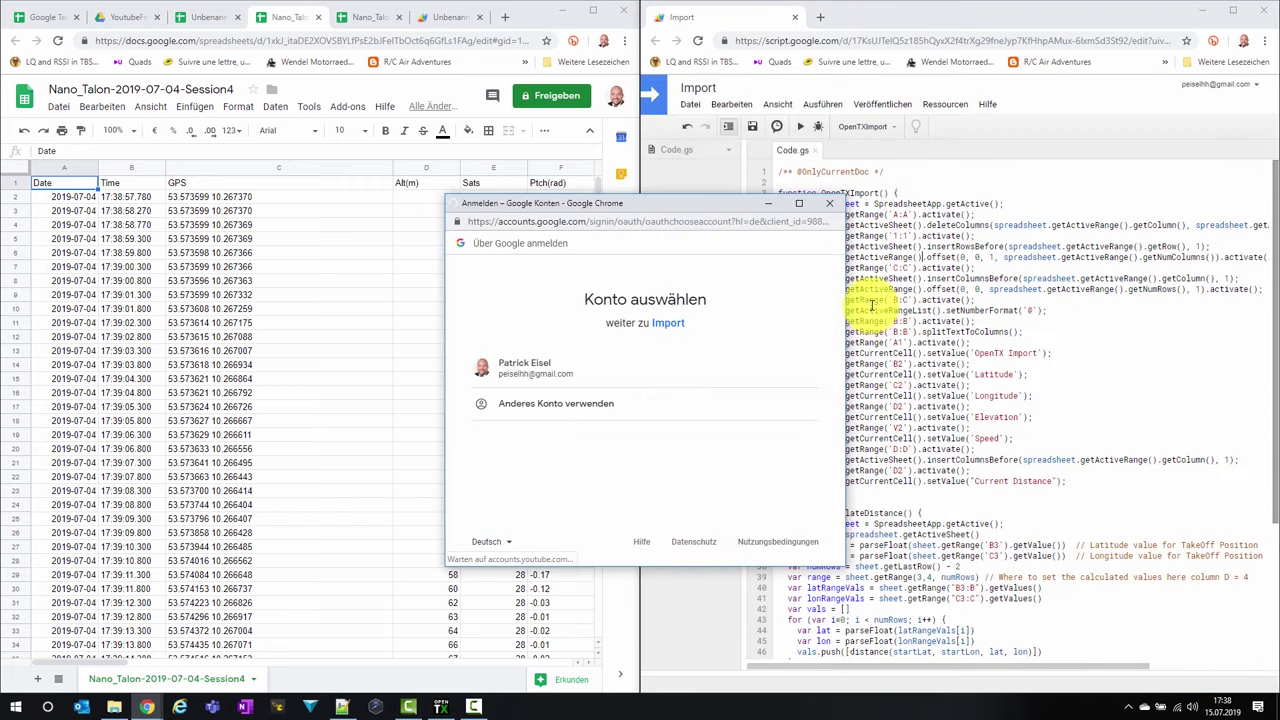
left_click(634, 365)
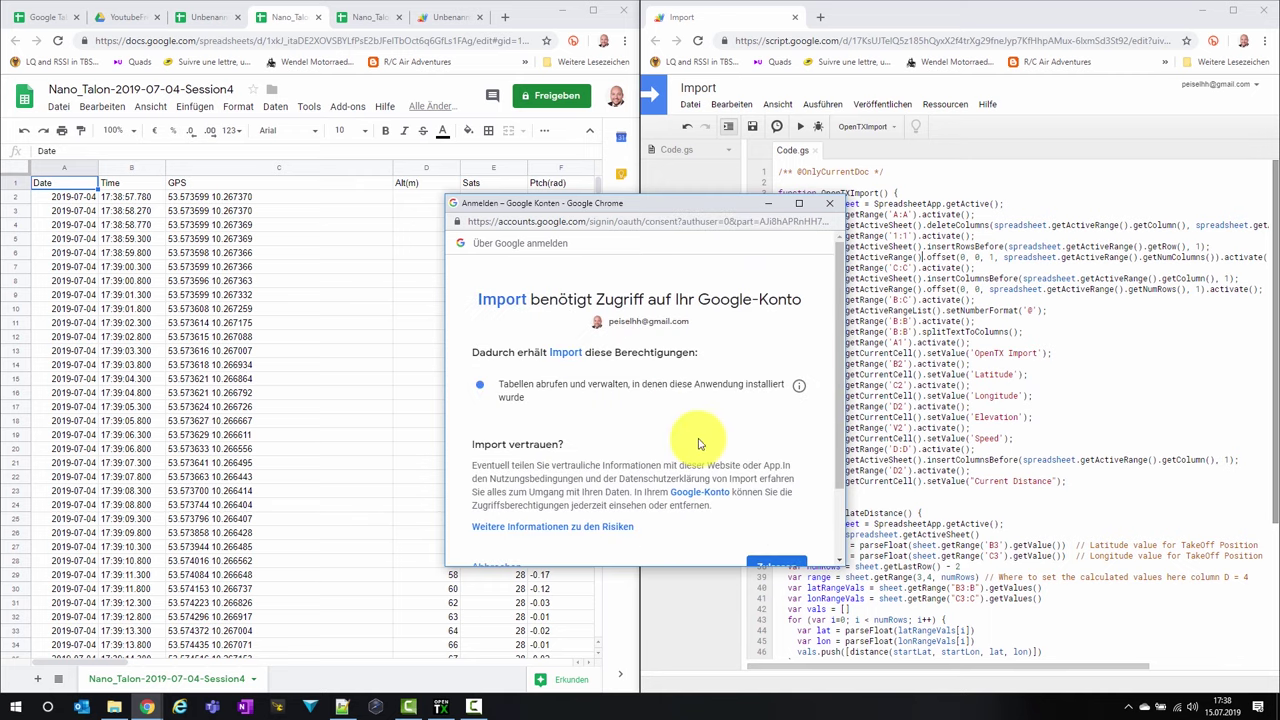
scroll(760, 550, "down", 2)
left_click(778, 482)
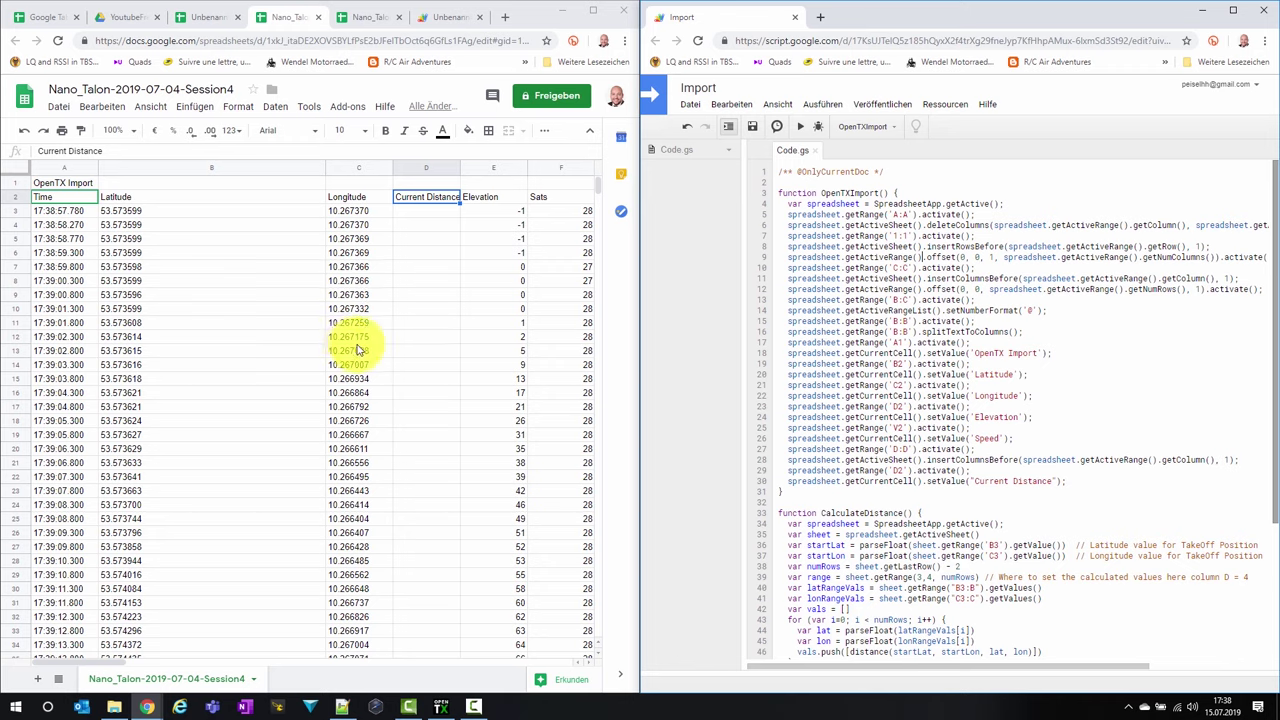
- Examine the restructured sheet's rows and its columns from Time, Latitude and Longitude across to Speed, returning to the first column
scroll(407, 302, "down", 3)
scroll(407, 302, "down", 20)
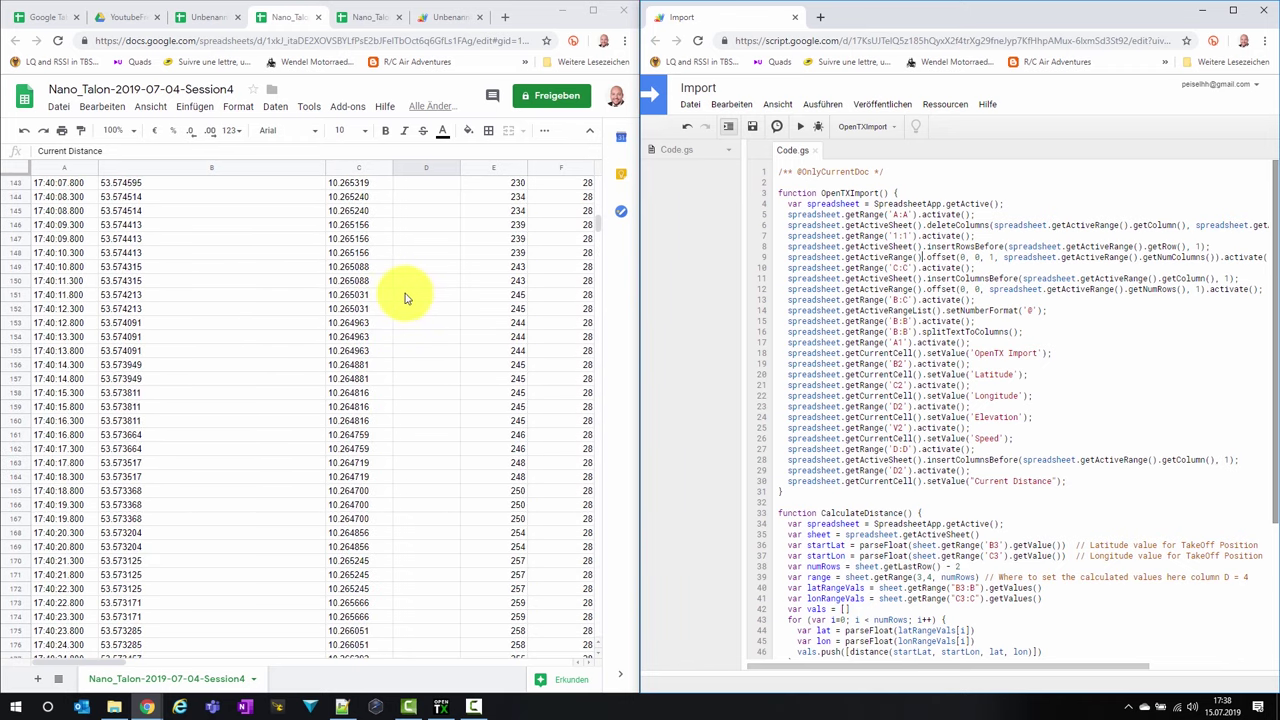
scroll(380, 310, "up", 20)
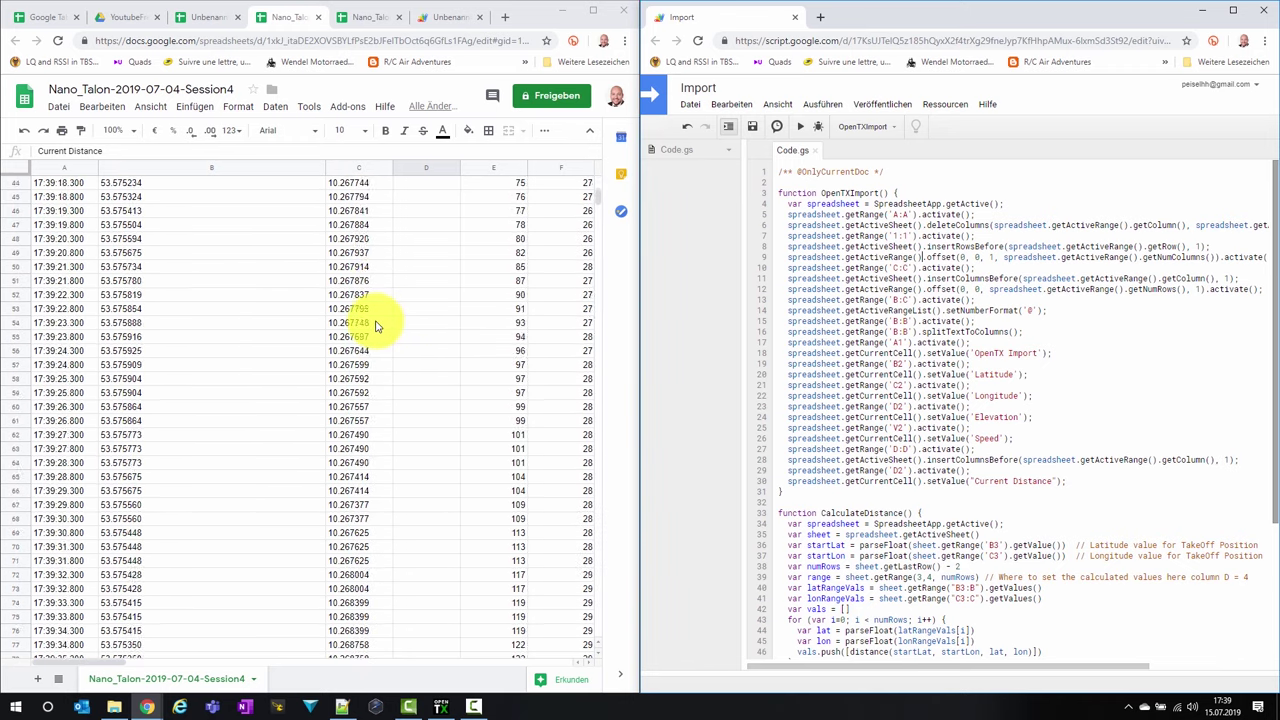
scroll(375, 326, "up", 5)
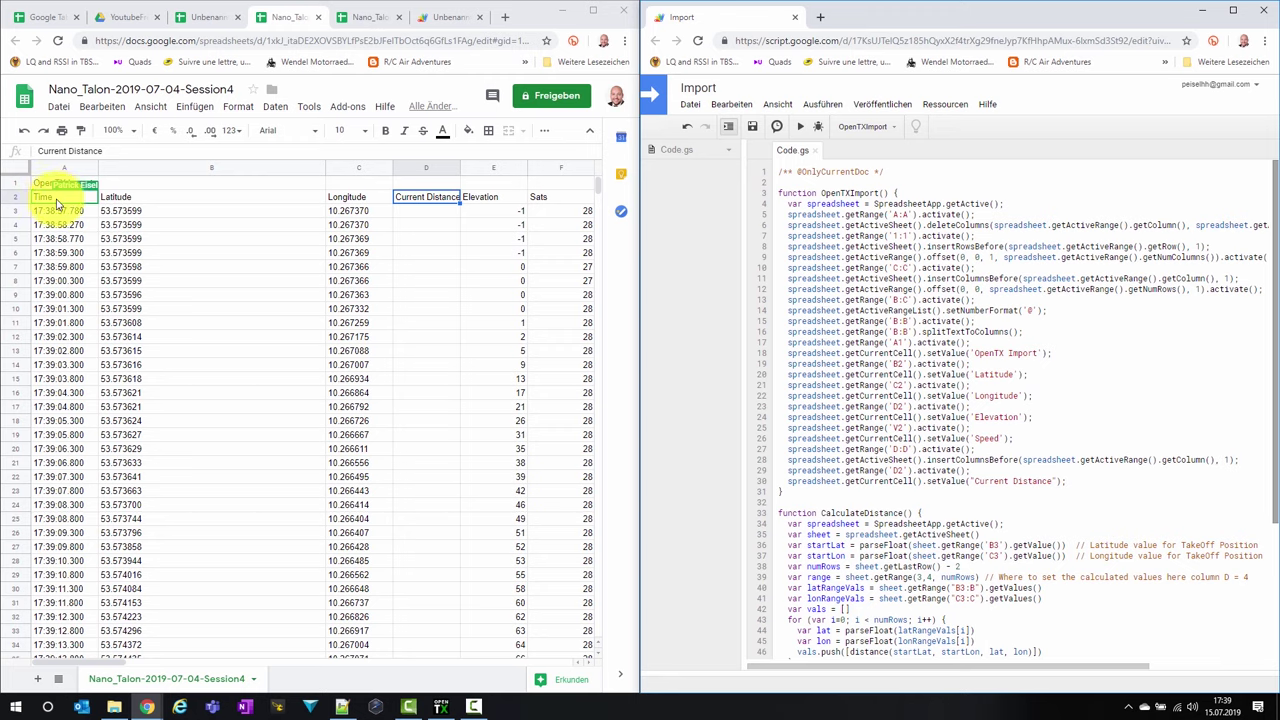
scroll(55, 487, "down", 5)
scroll(55, 487, "up", 5)
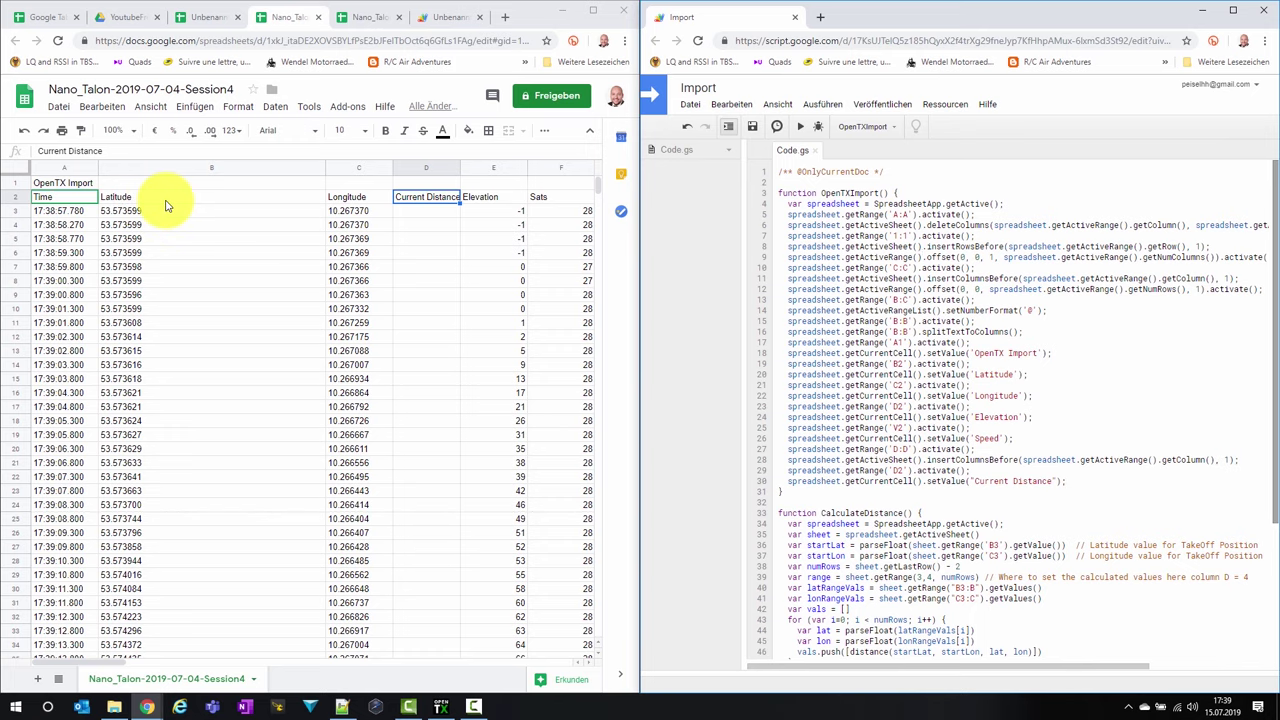
left_click(345, 18)
left_click(315, 18)
left_click(286, 16)
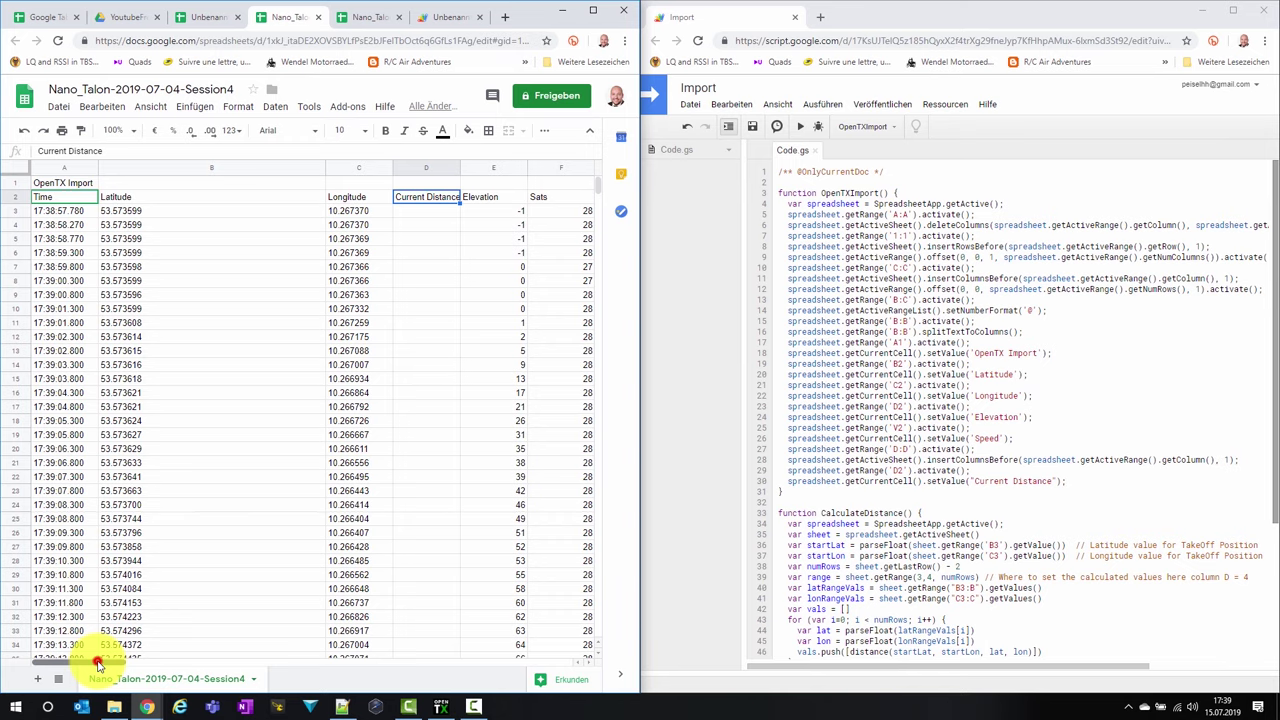
left_click_drag(98, 665, 157, 663)
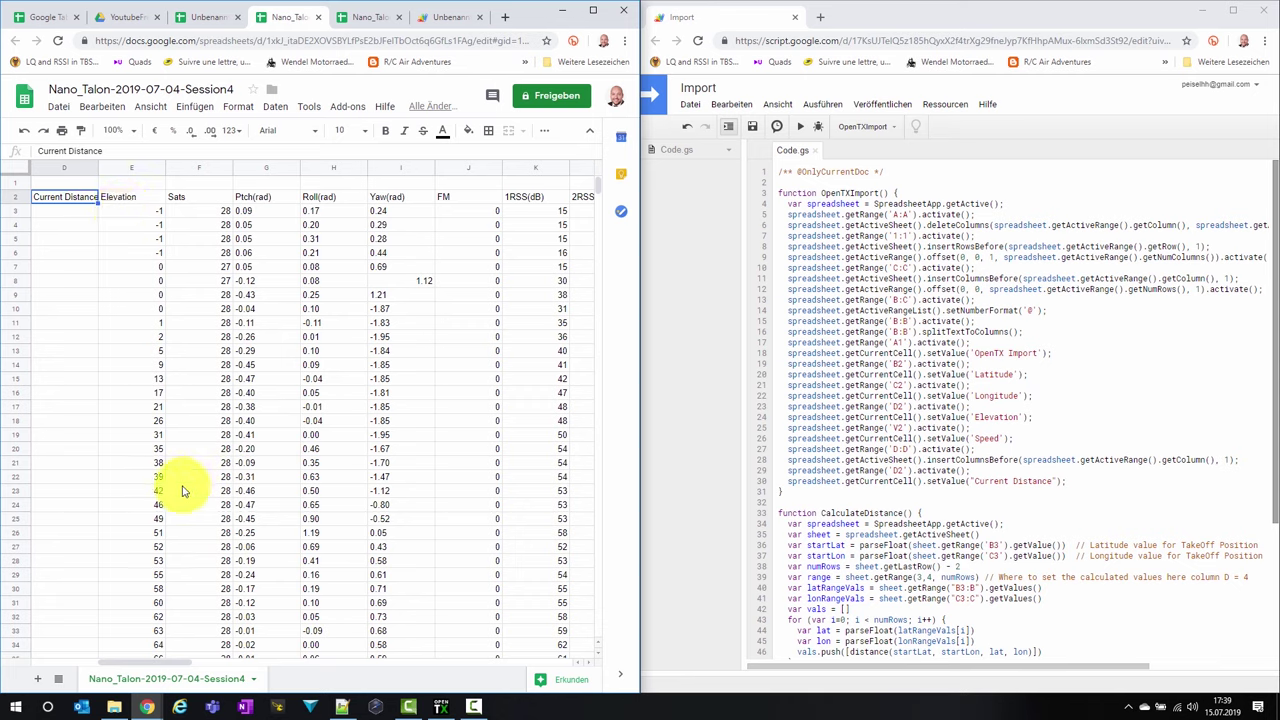
left_click_drag(165, 665, 322, 680)
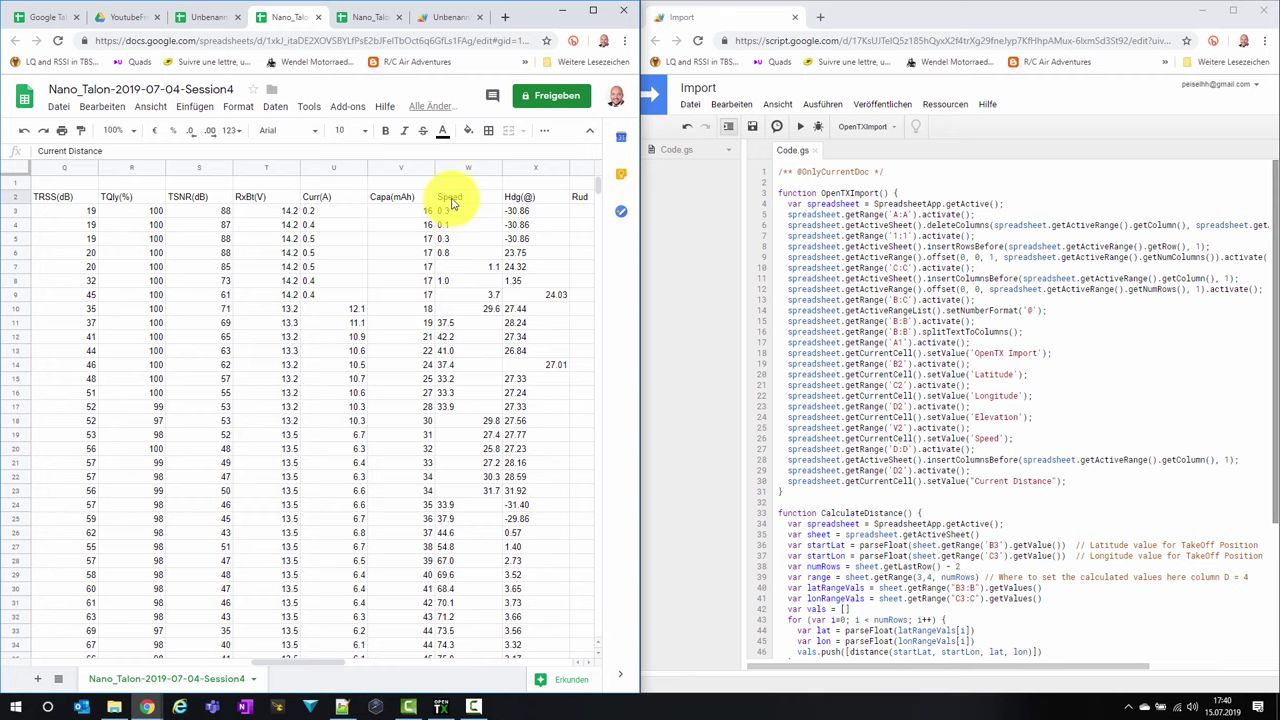
left_click(452, 201)
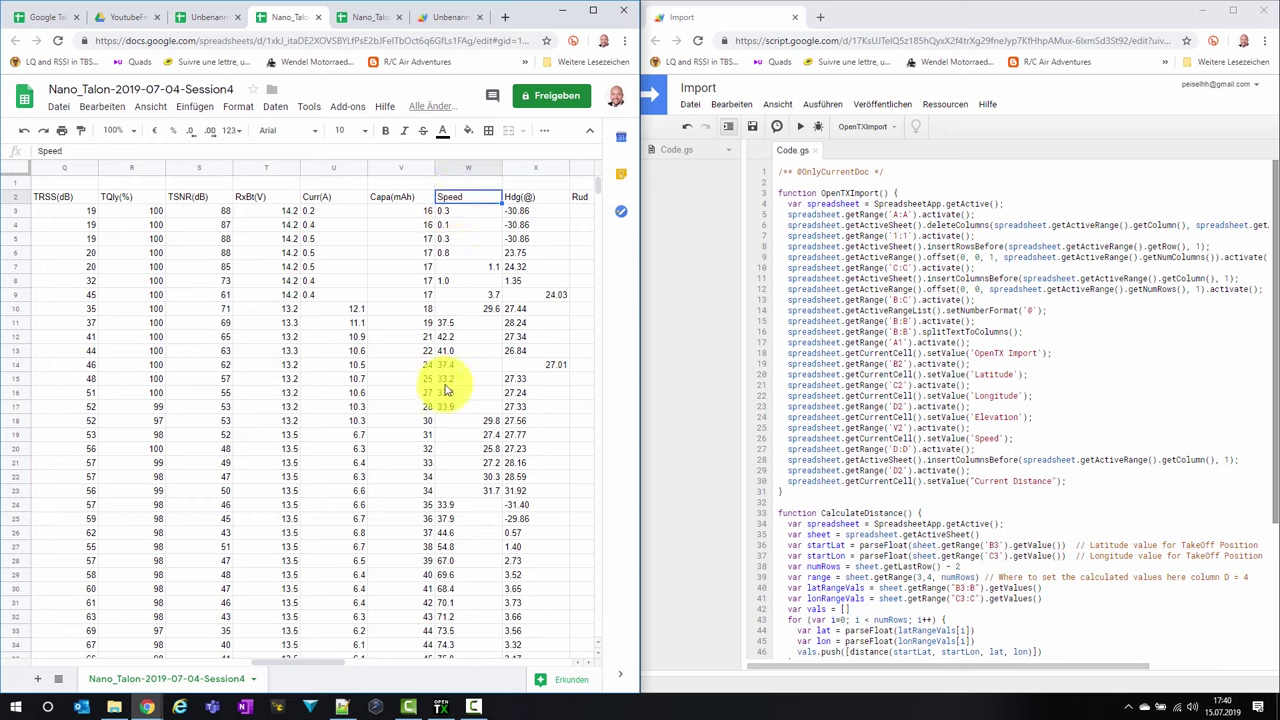
left_click_drag(305, 667, 78, 628)
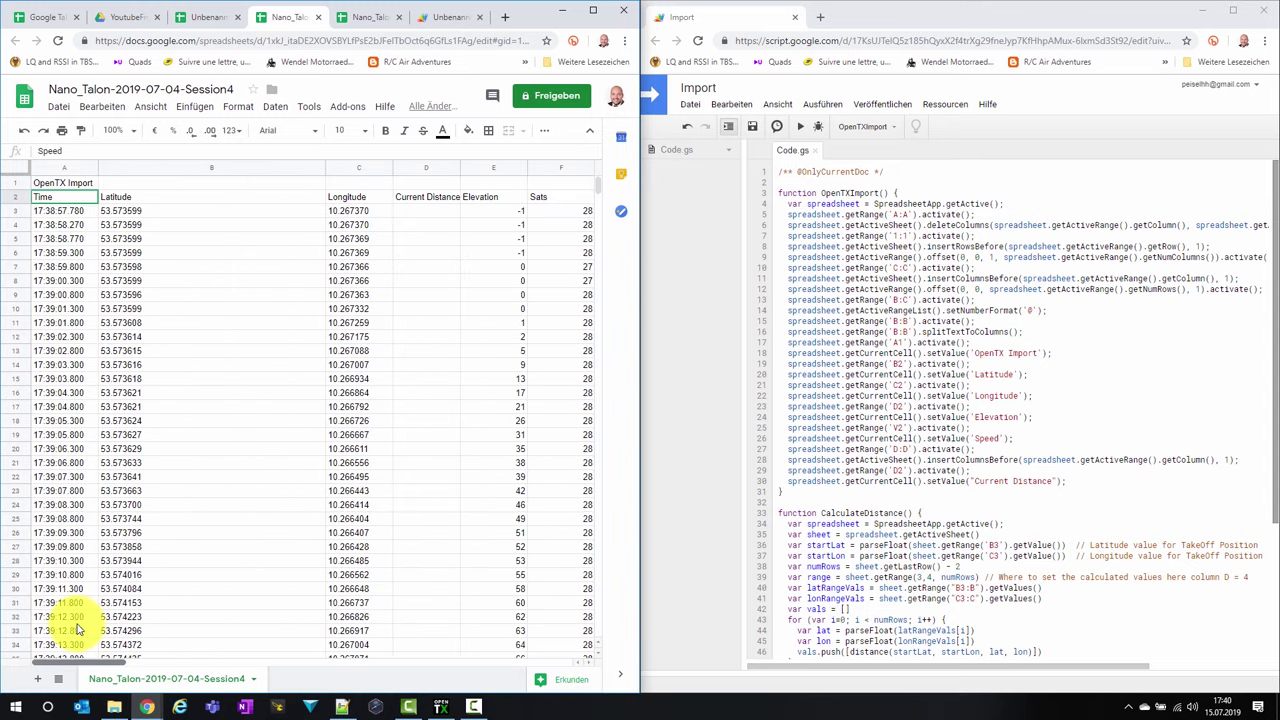
- Run the CalculateDistance function to fill the Current Distance column, and check the calculated values down the rows
left_click(425, 216)
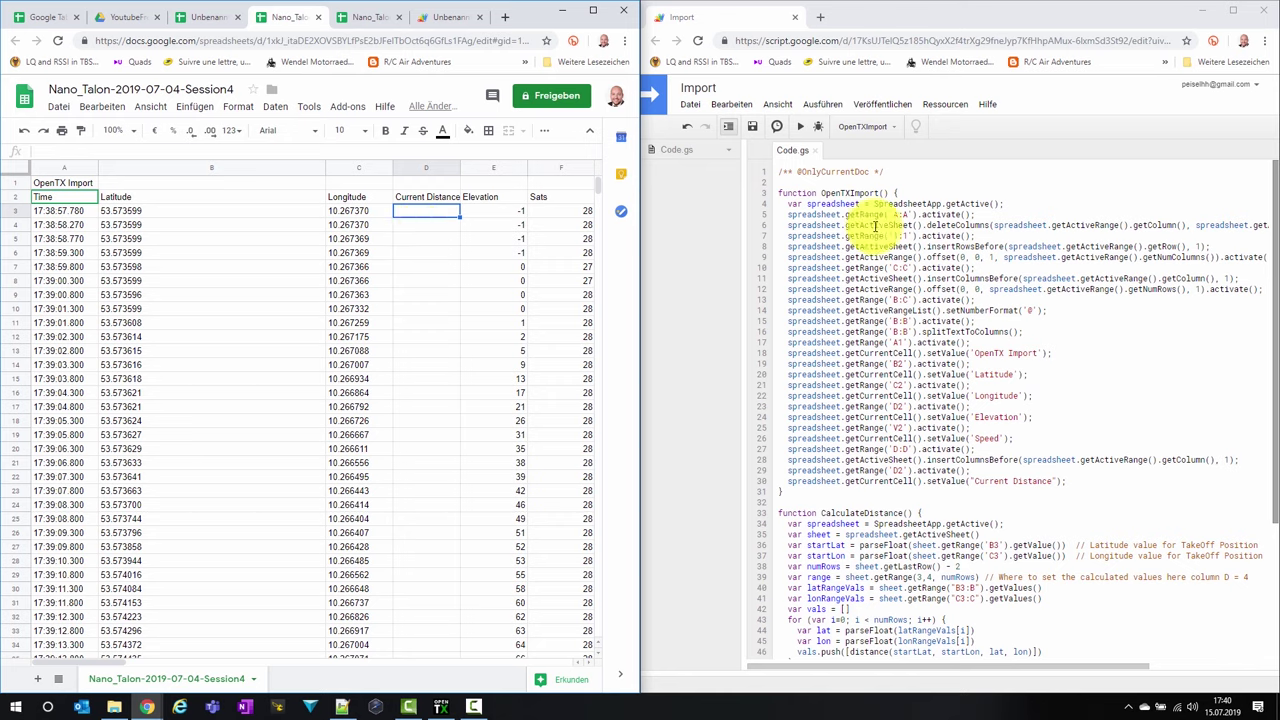
left_click(893, 126)
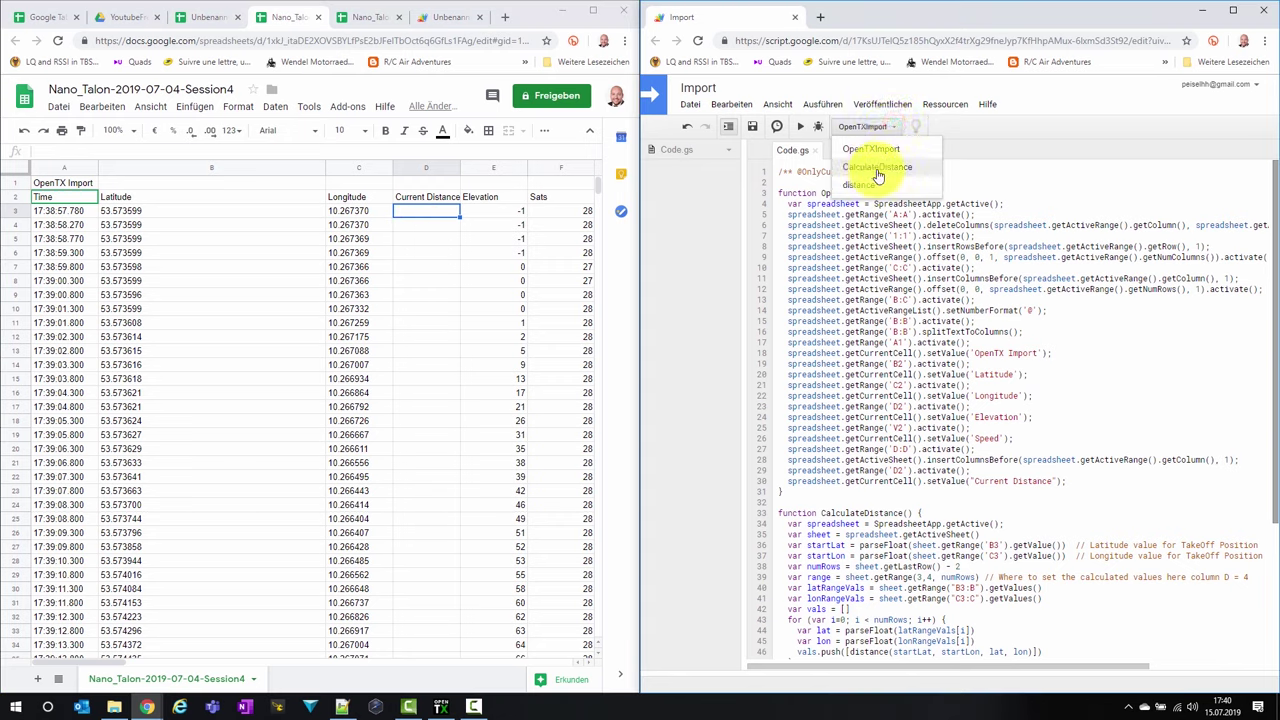
scroll(885, 543, "down", 3)
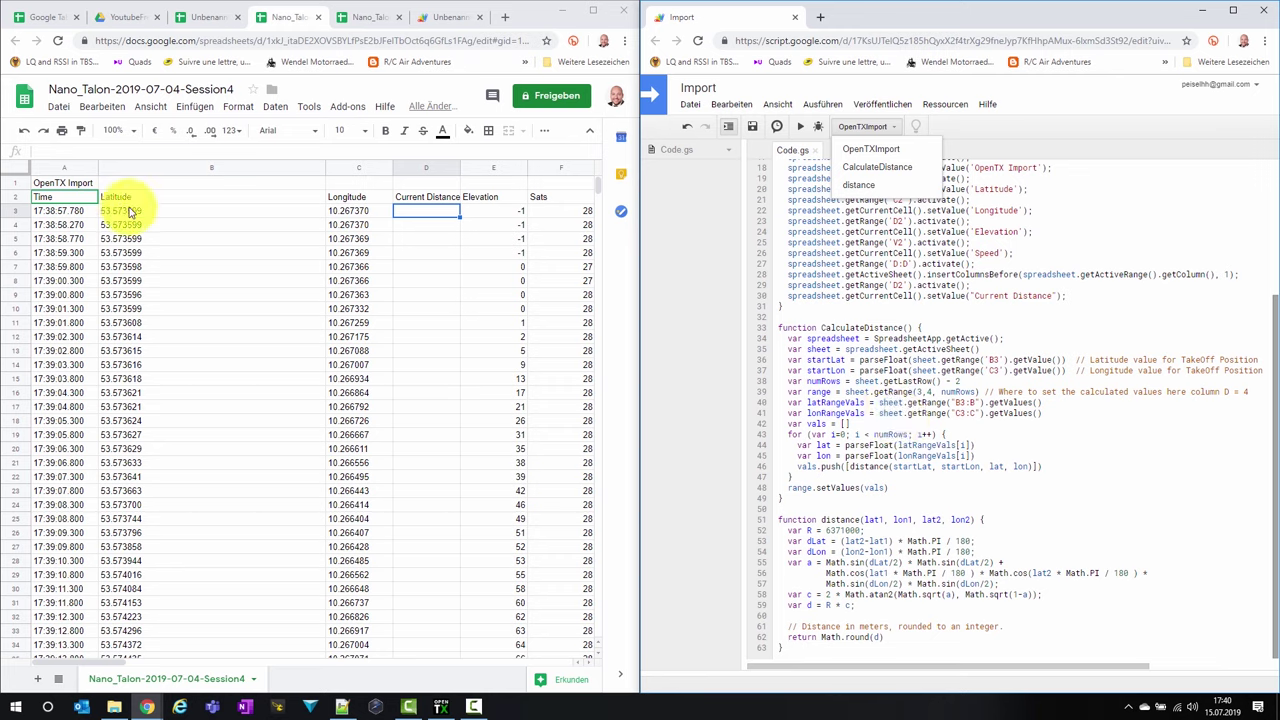
left_click(889, 168)
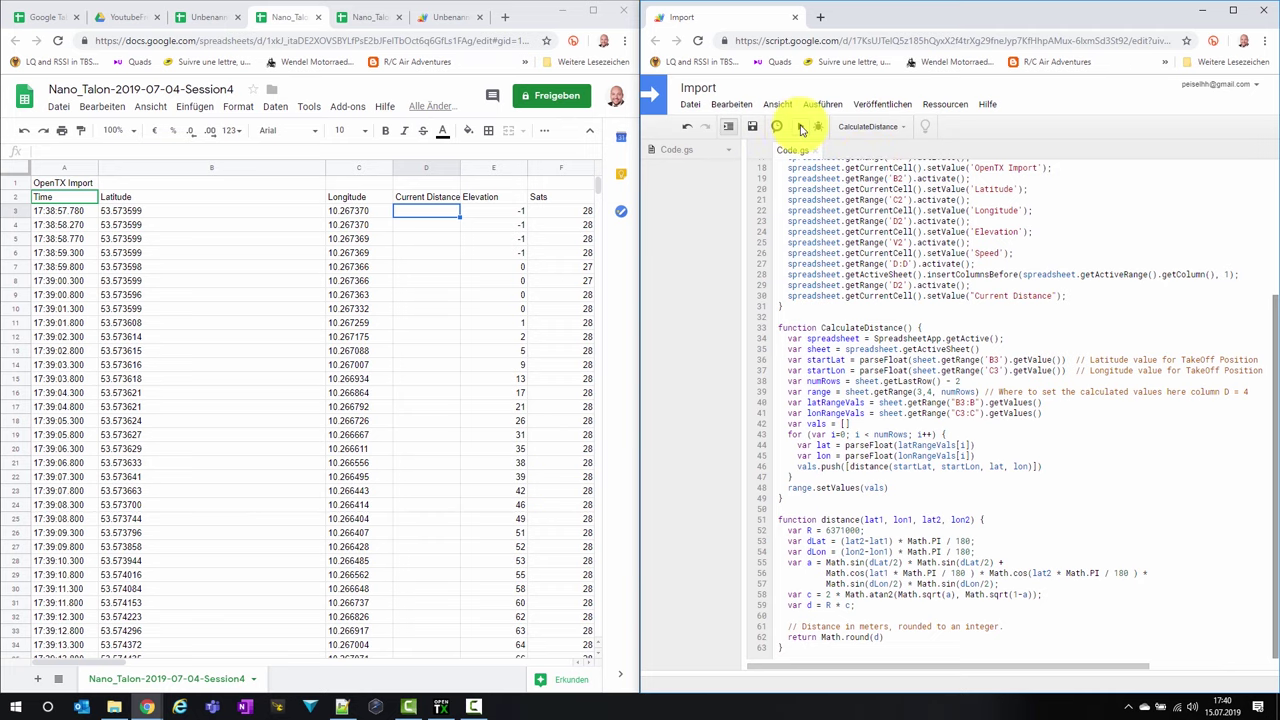
left_click(800, 127)
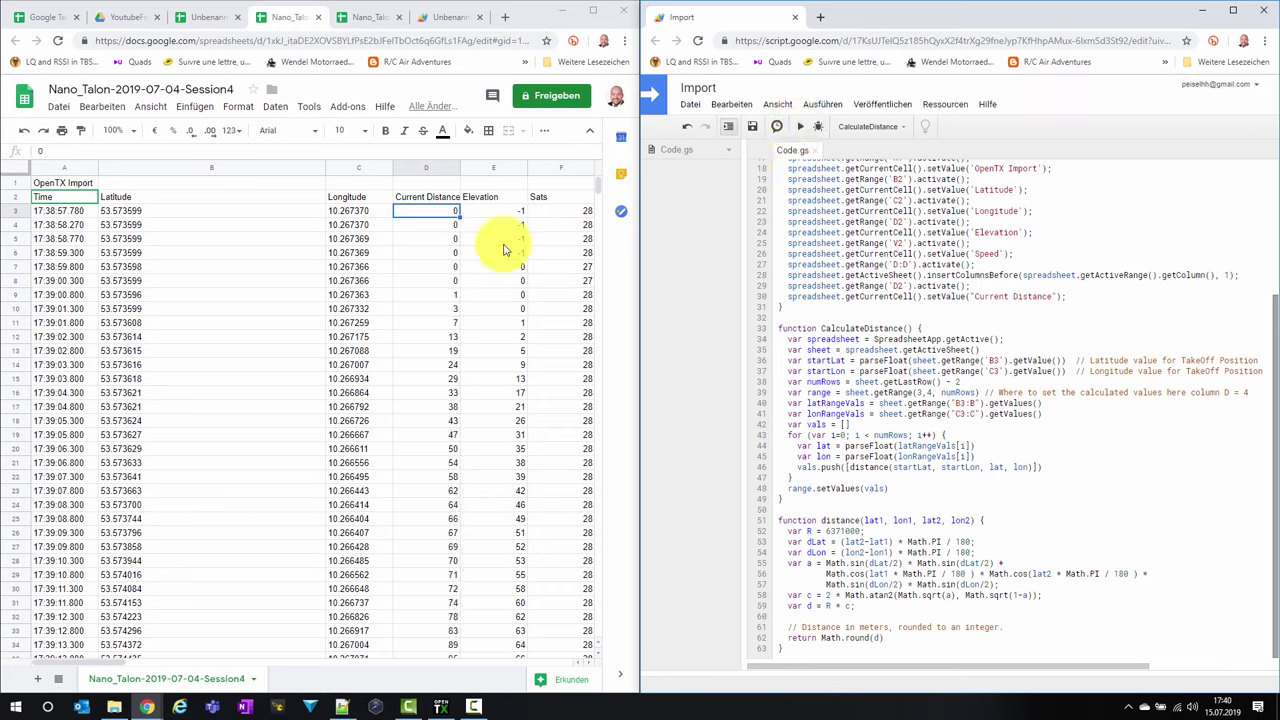
scroll(420, 320, "down", 10)
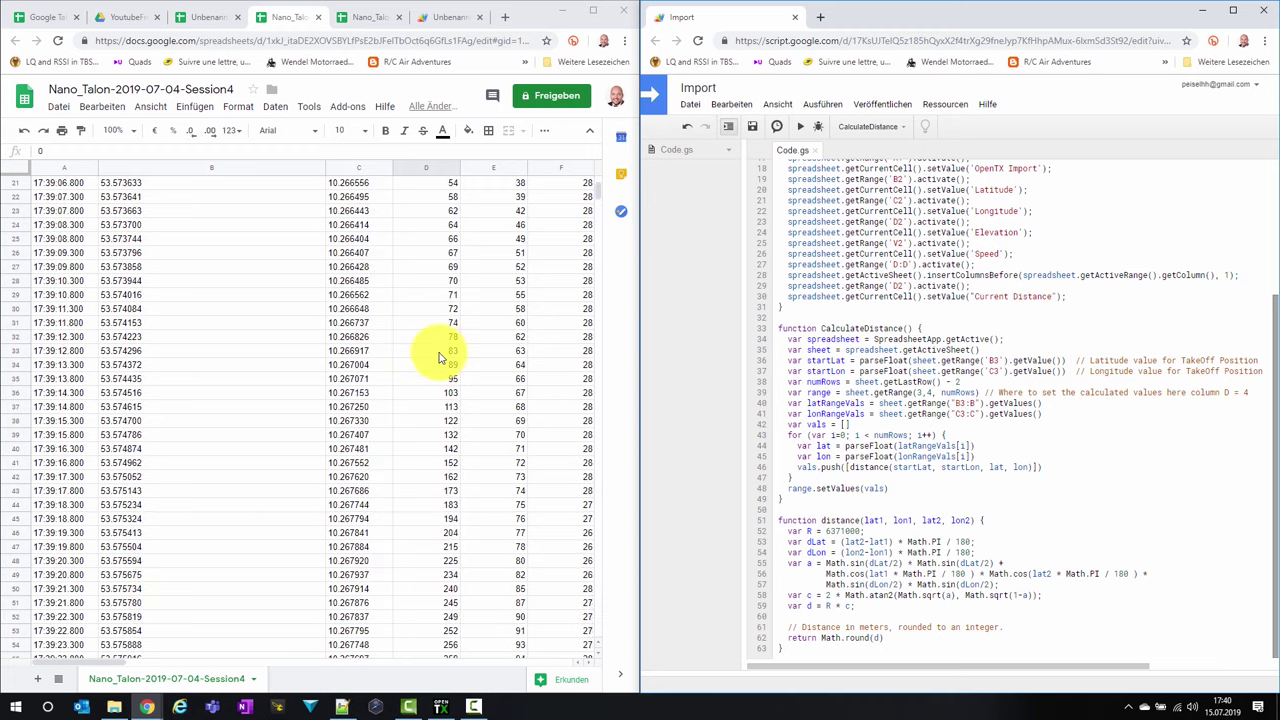
scroll(437, 270, "up", 10)
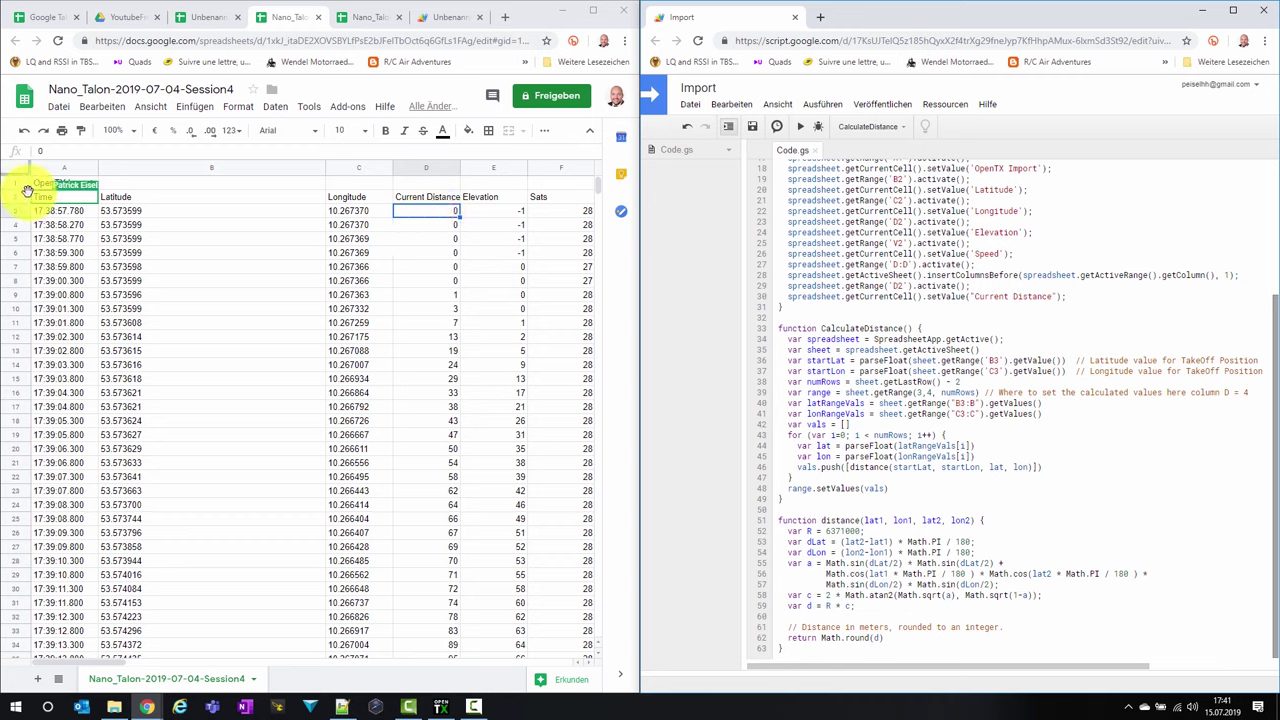
- Download the current sheet as comma-separated values (.csv) and open the options for the downloaded file
left_click(56, 107)
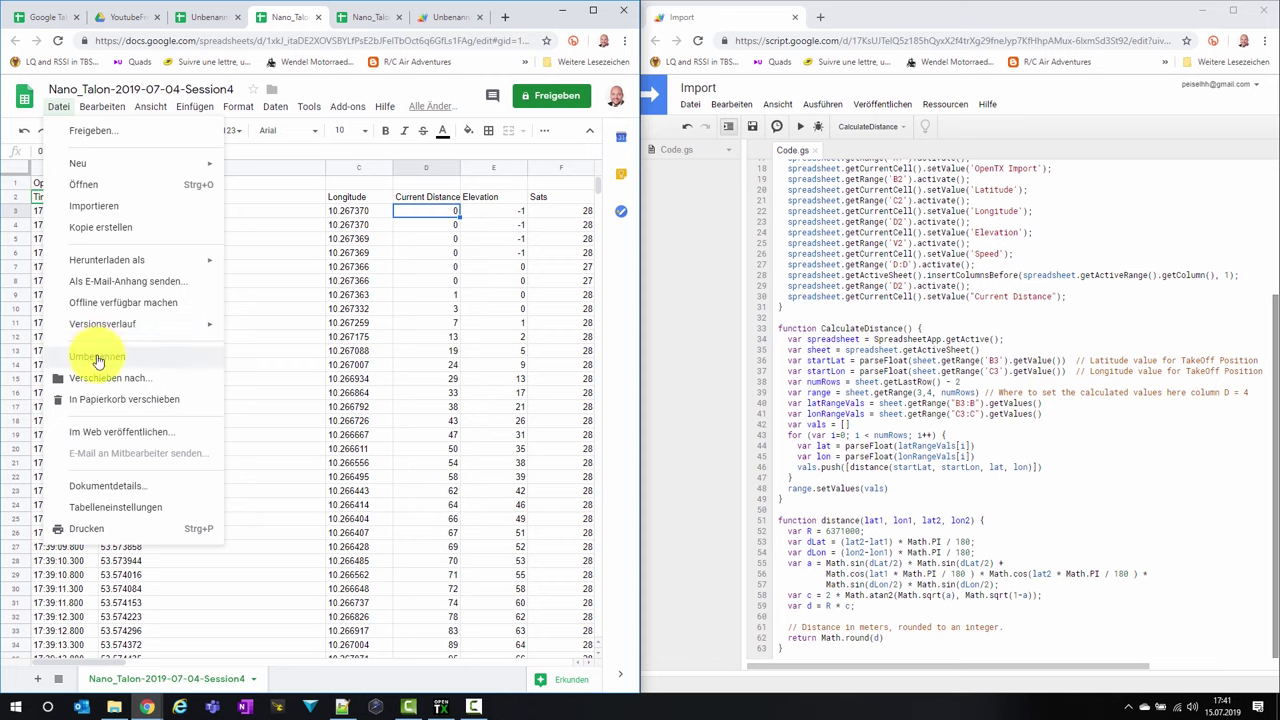
mouse_move(183, 260)
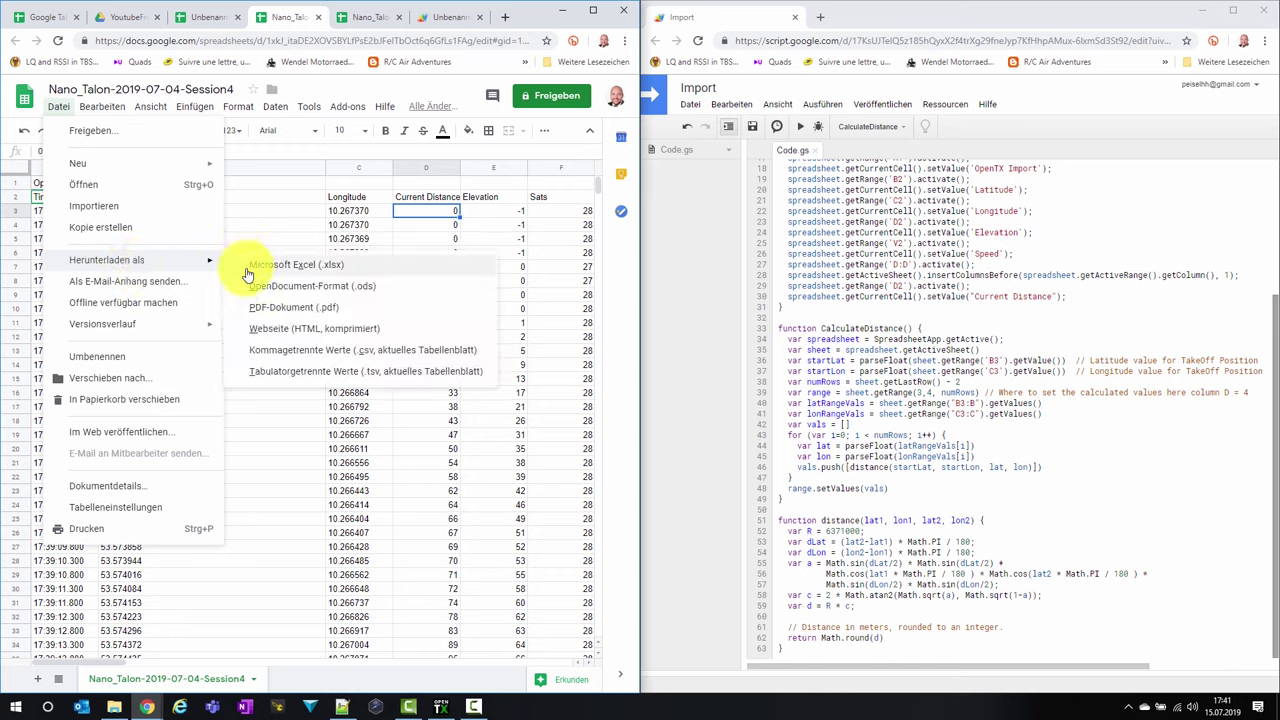
left_click(380, 352)
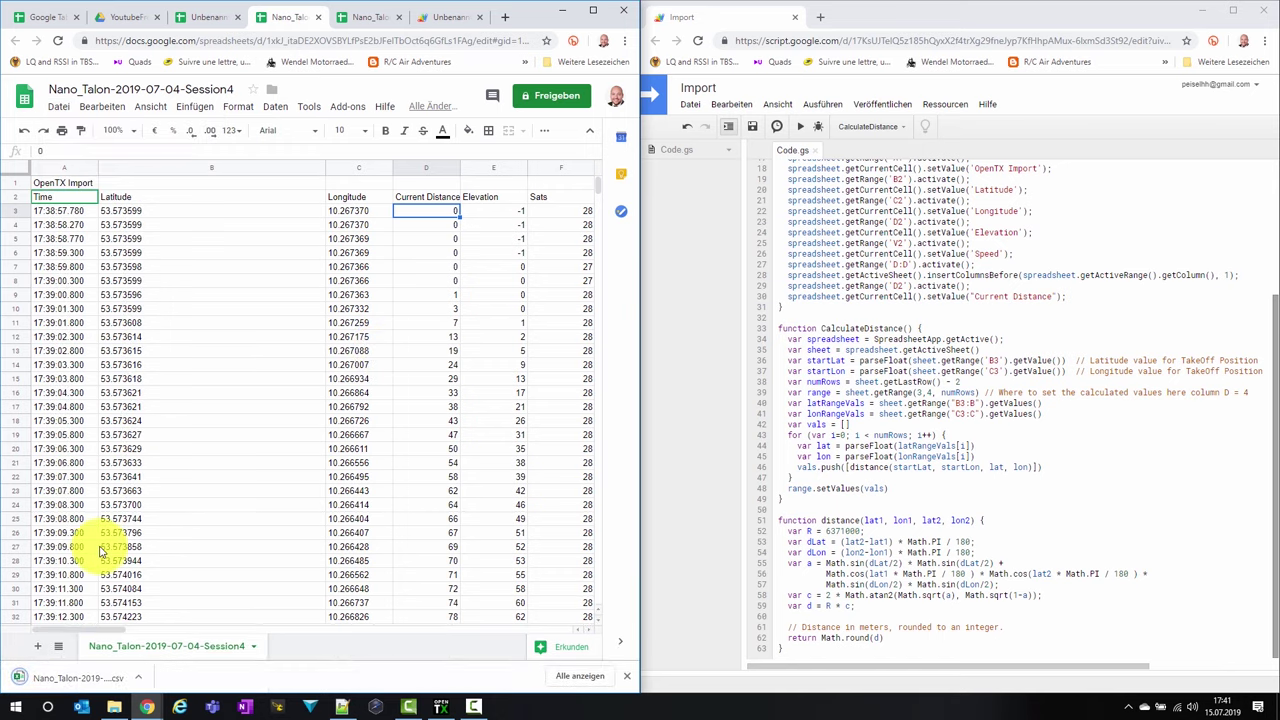
left_click(140, 677)
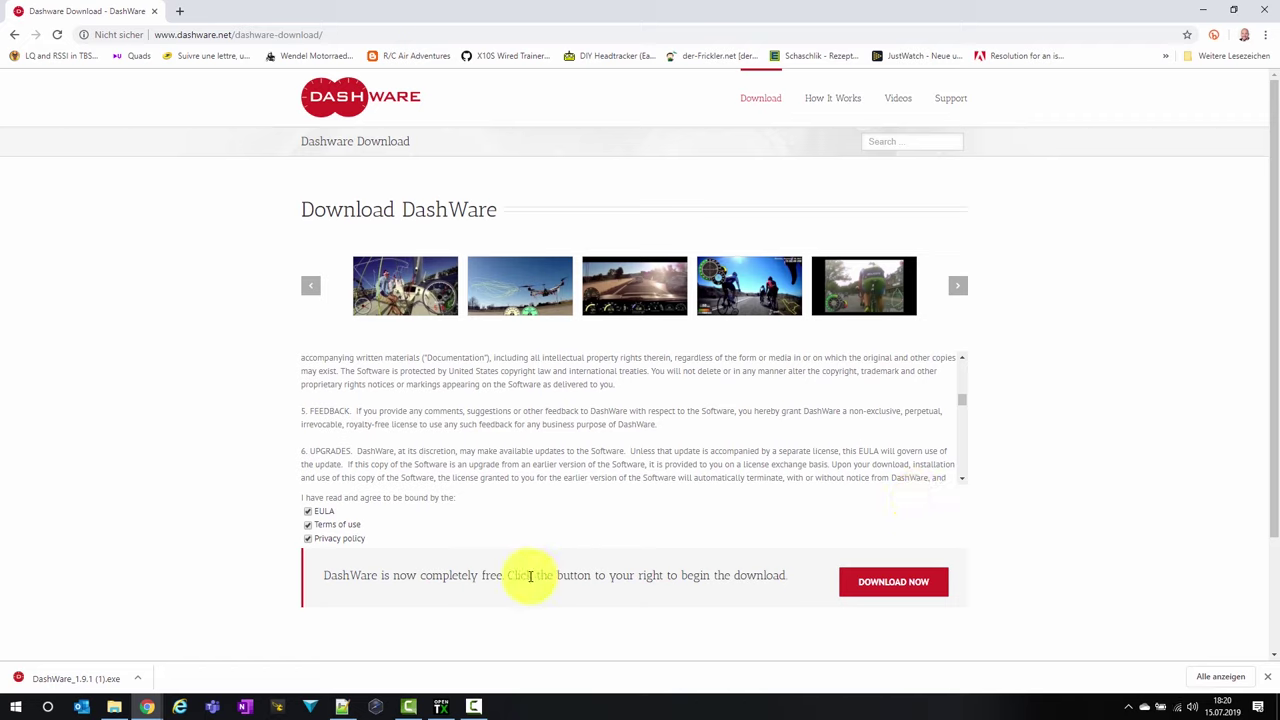
- Return to the start of the licence agreement on the DashWare download page, and find and launch DashWare through the Windows search
scroll(620, 440, "up", 8)
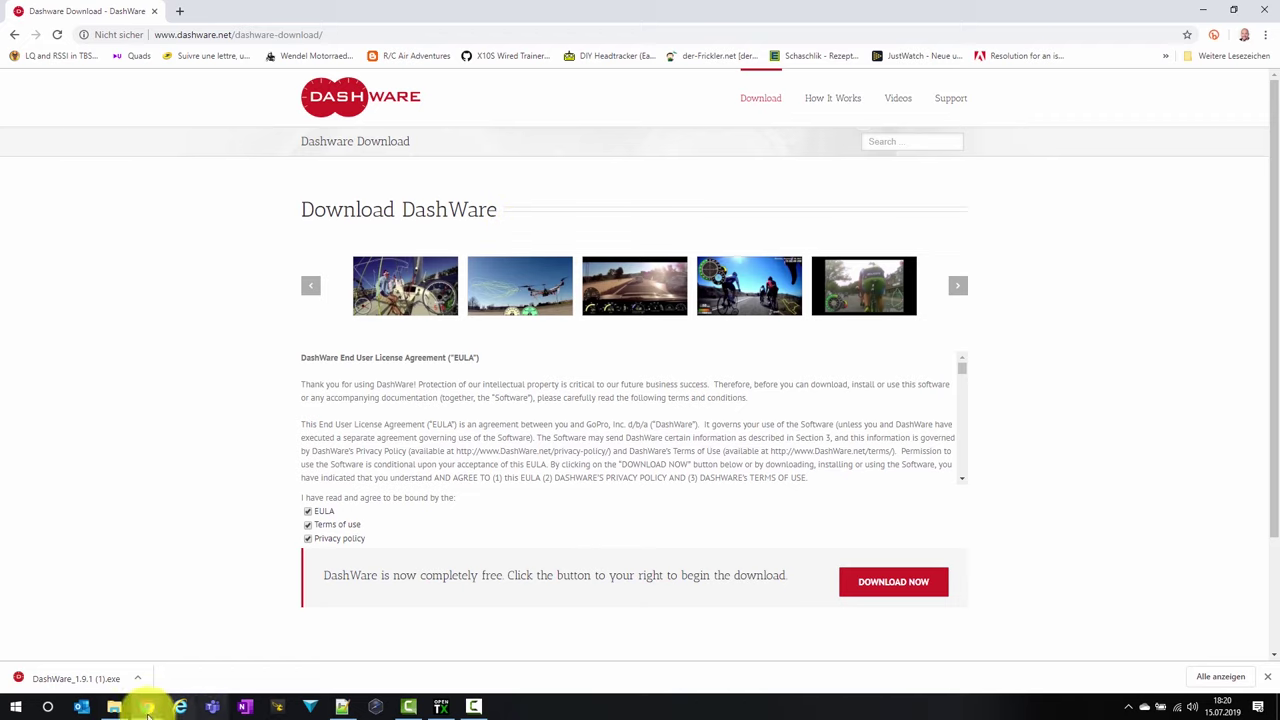
left_click(52, 706)
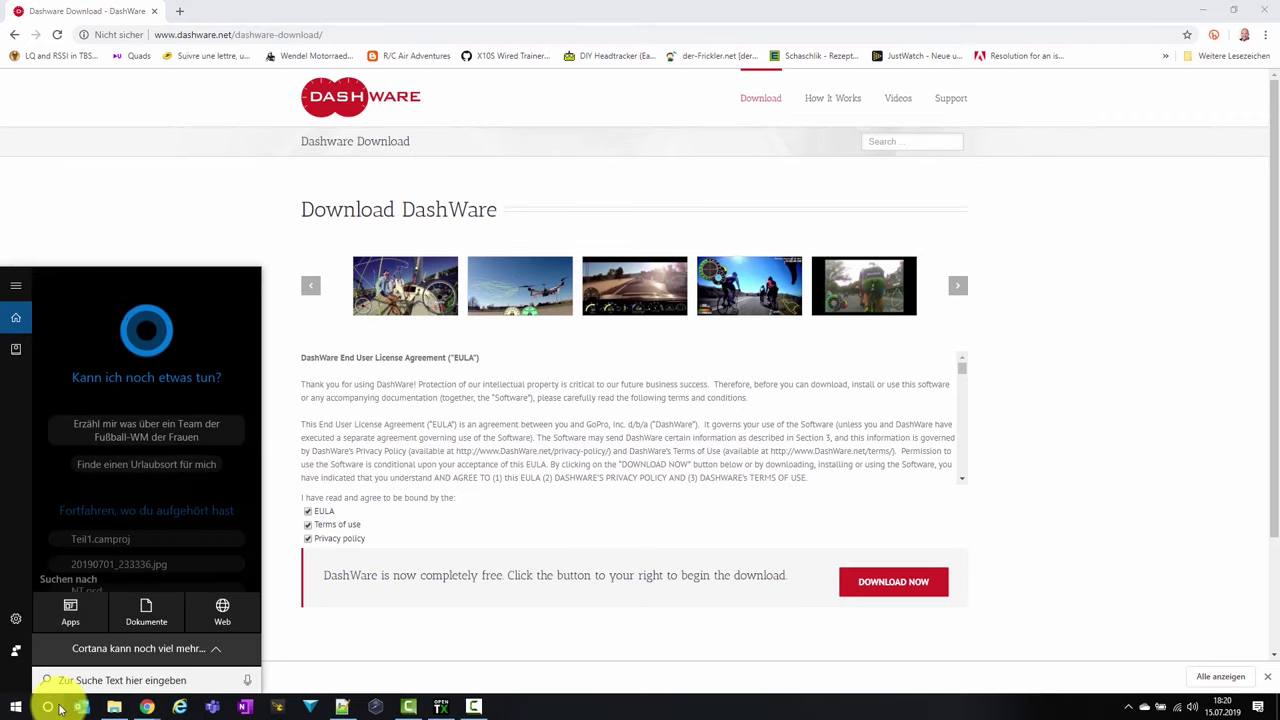
type("dashware")
left_click(52, 706)
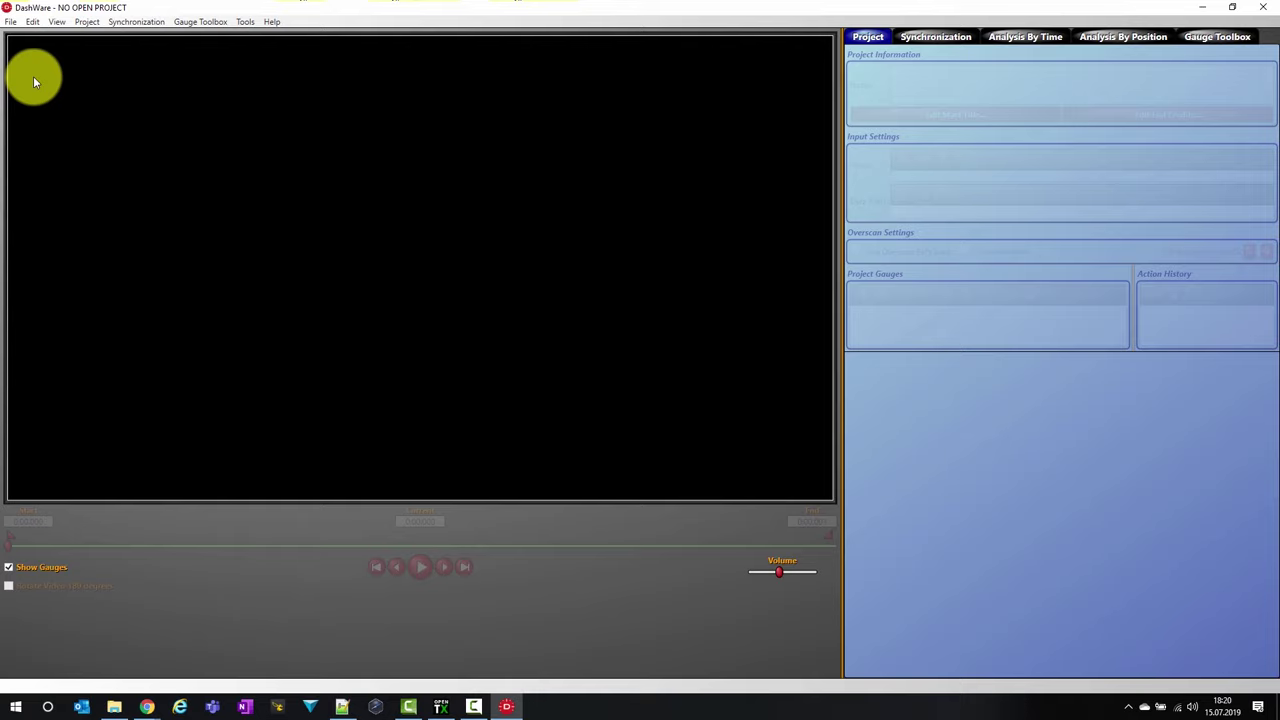
- Start a new project based on the OpenTX_Template and name it NanoTalonVideo
left_click(12, 22)
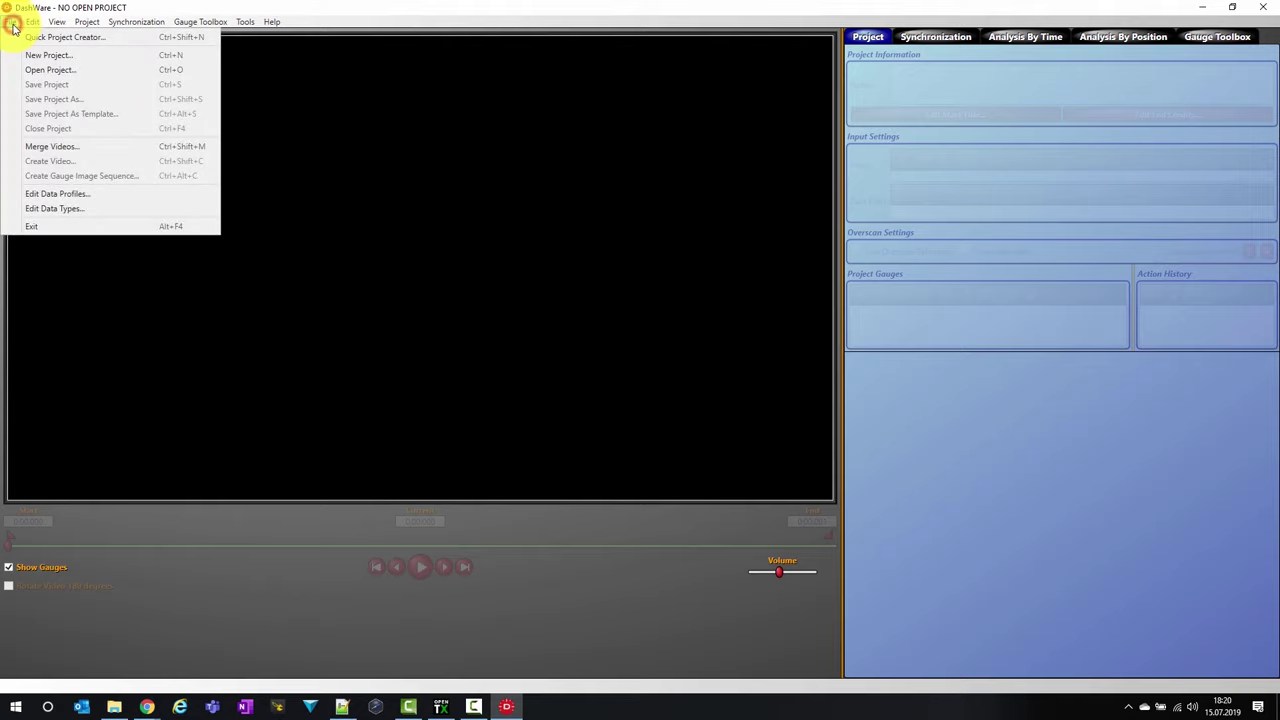
left_click(64, 63)
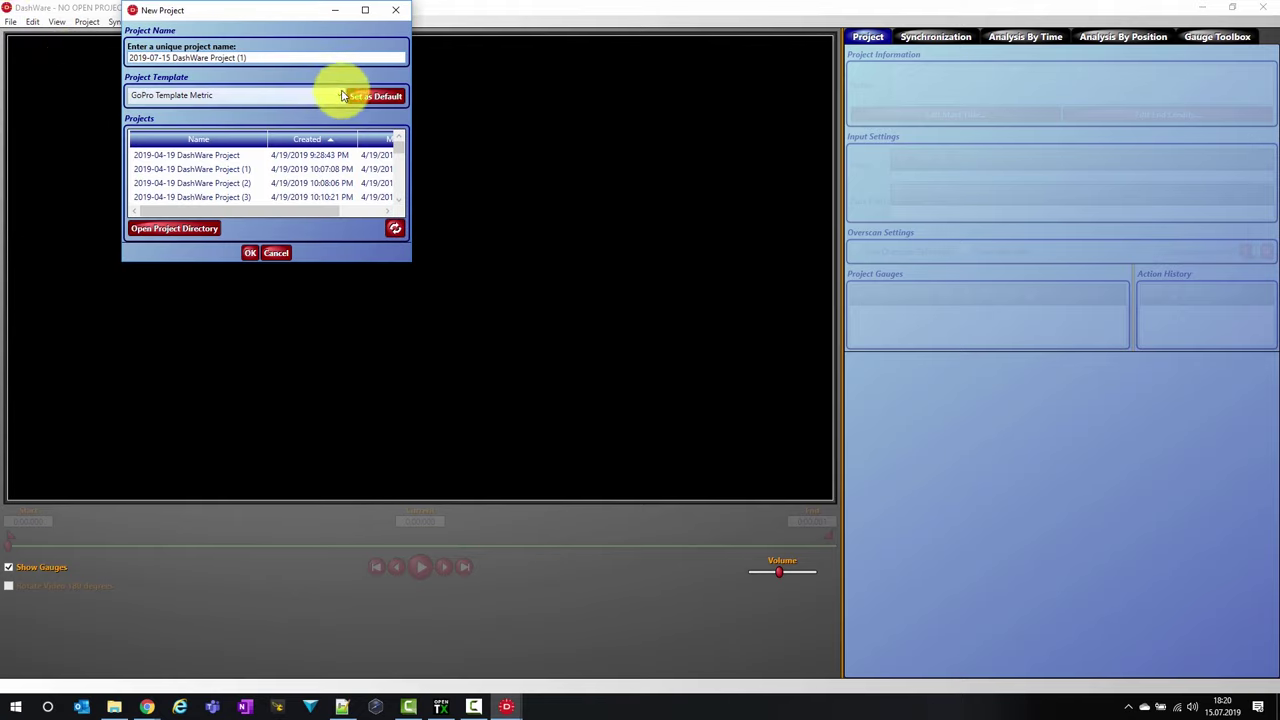
left_click(339, 96)
left_click(339, 96)
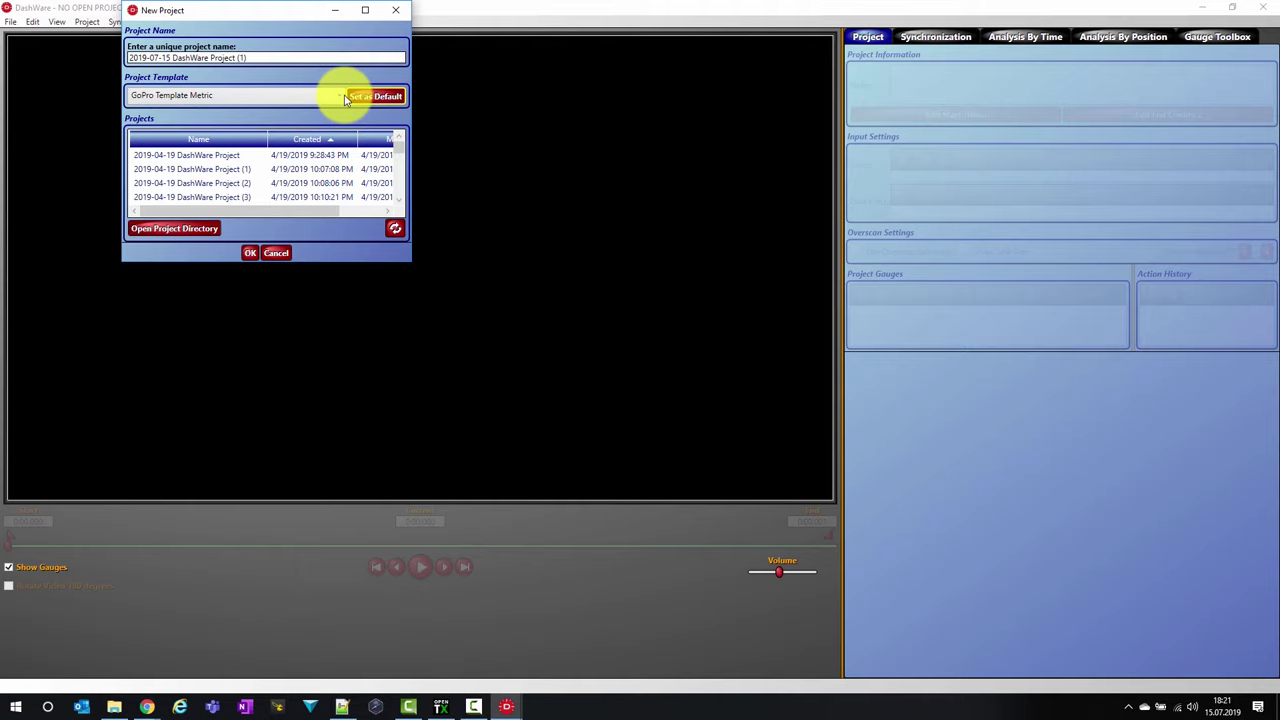
left_click(338, 95)
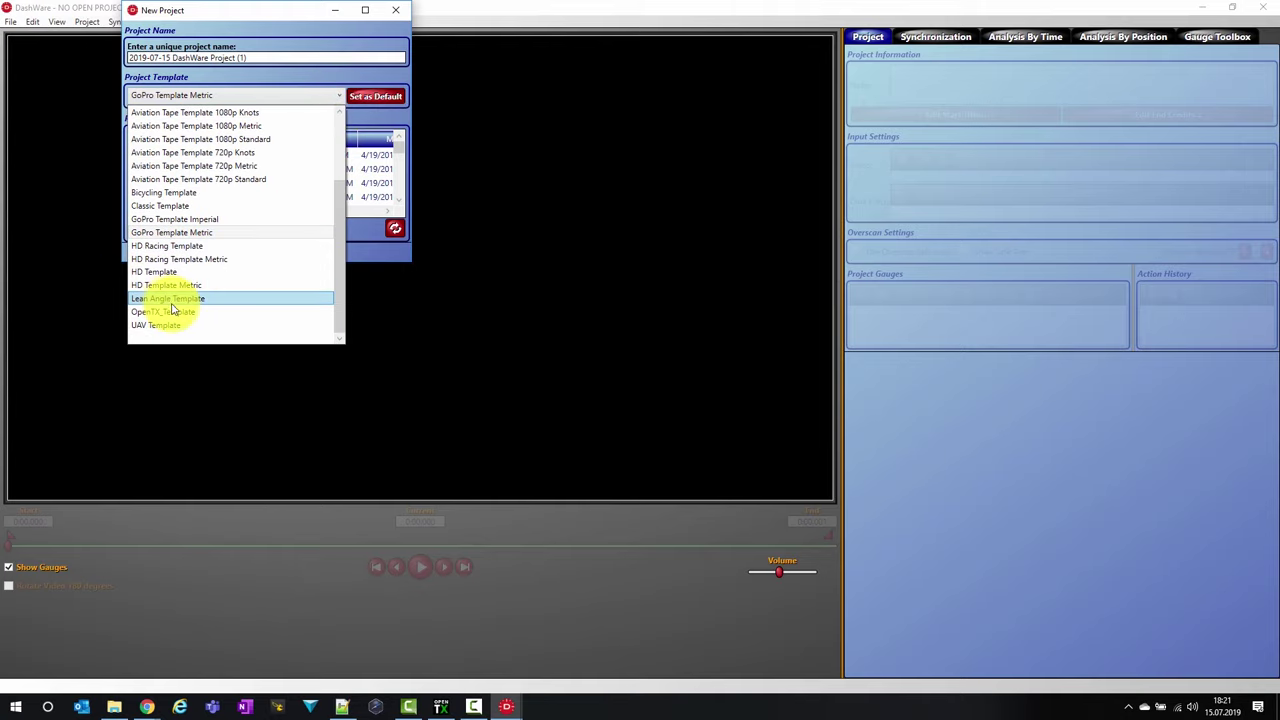
left_click(168, 311)
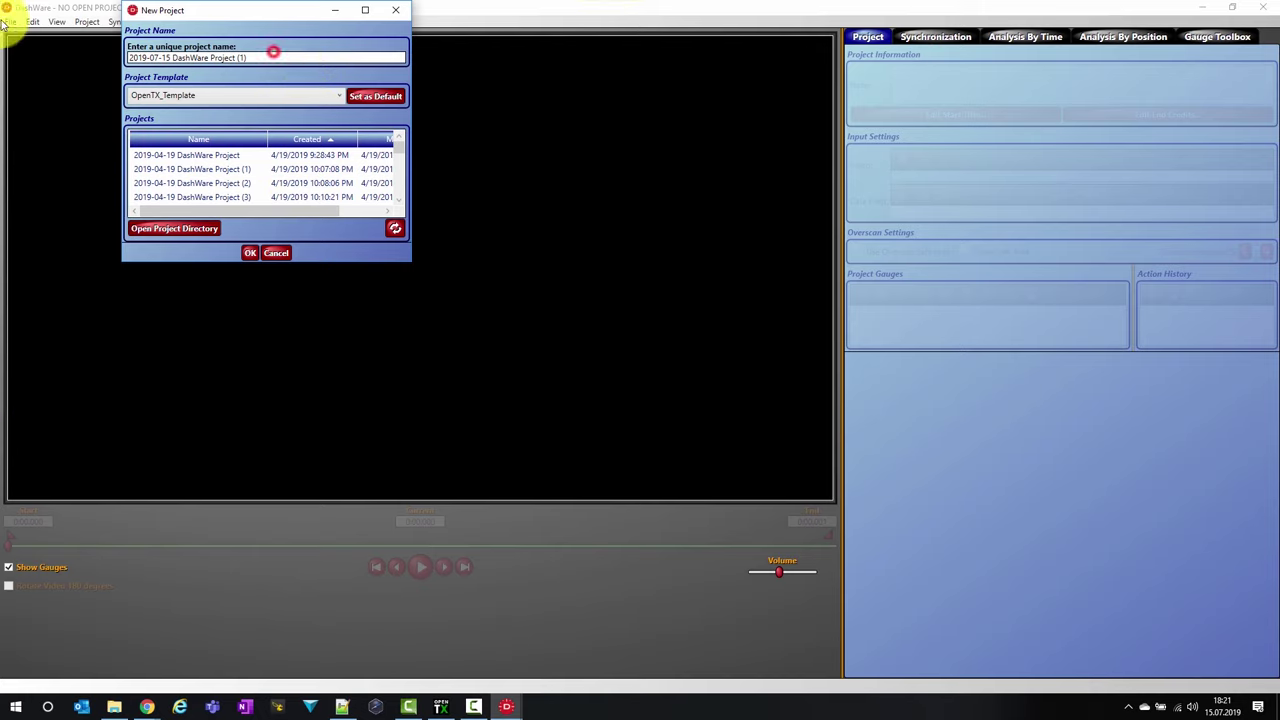
left_click_drag(306, 58, 8, 32)
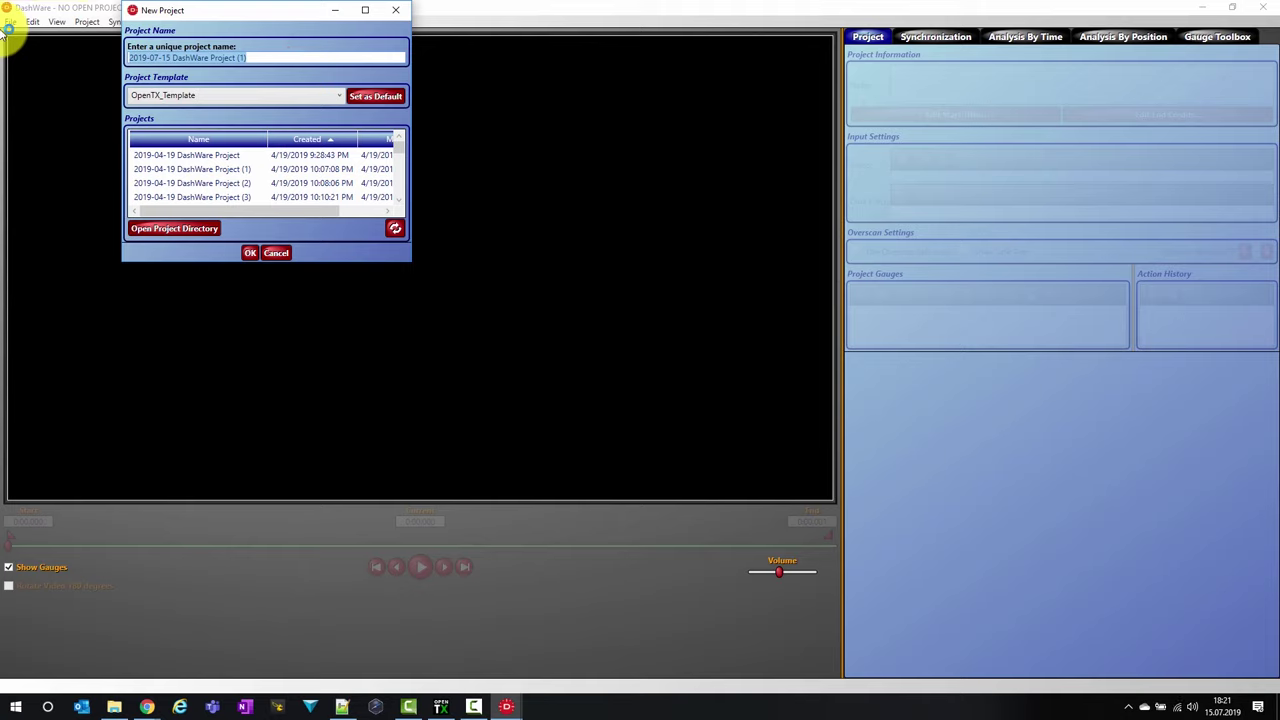
type("Nan")
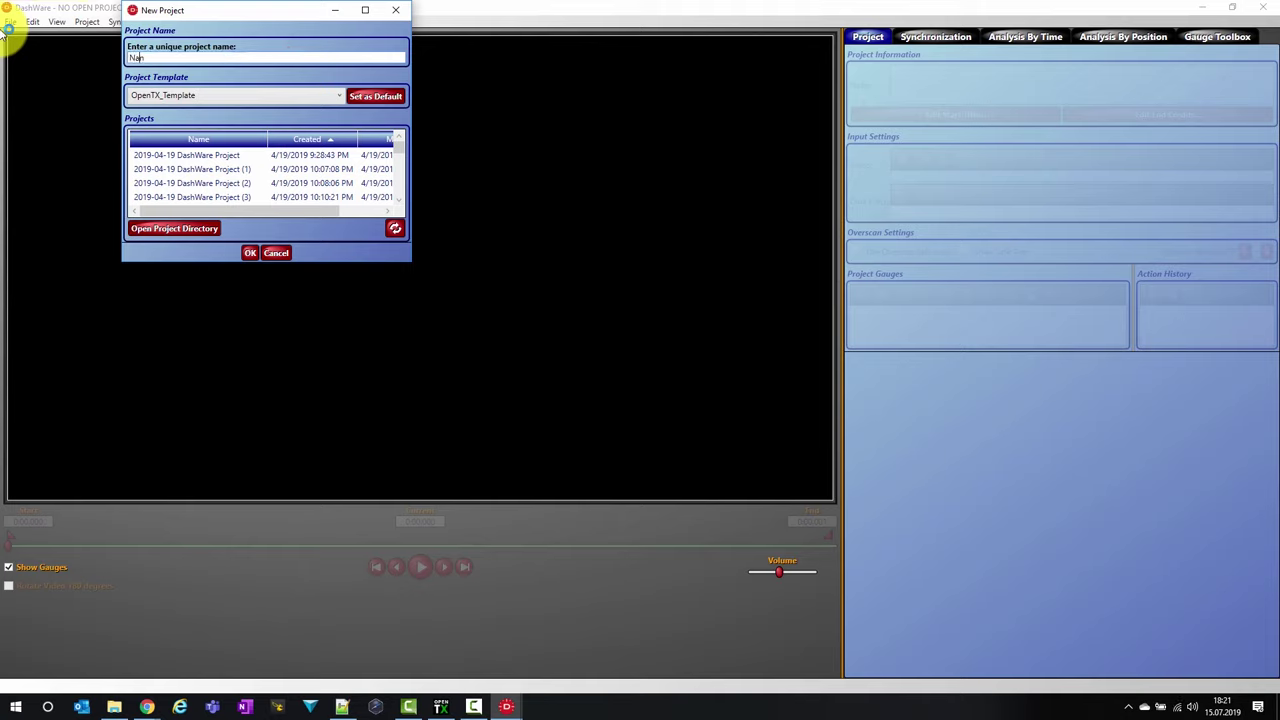
type("oTalonVideo")
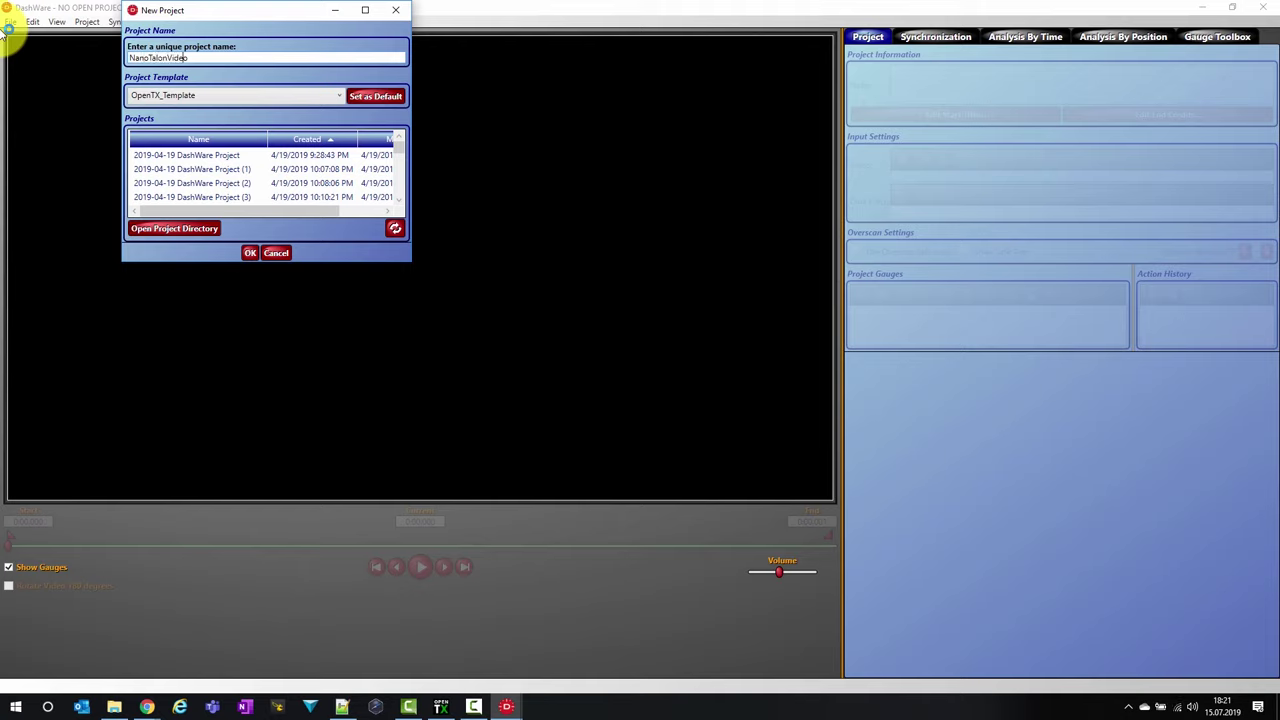
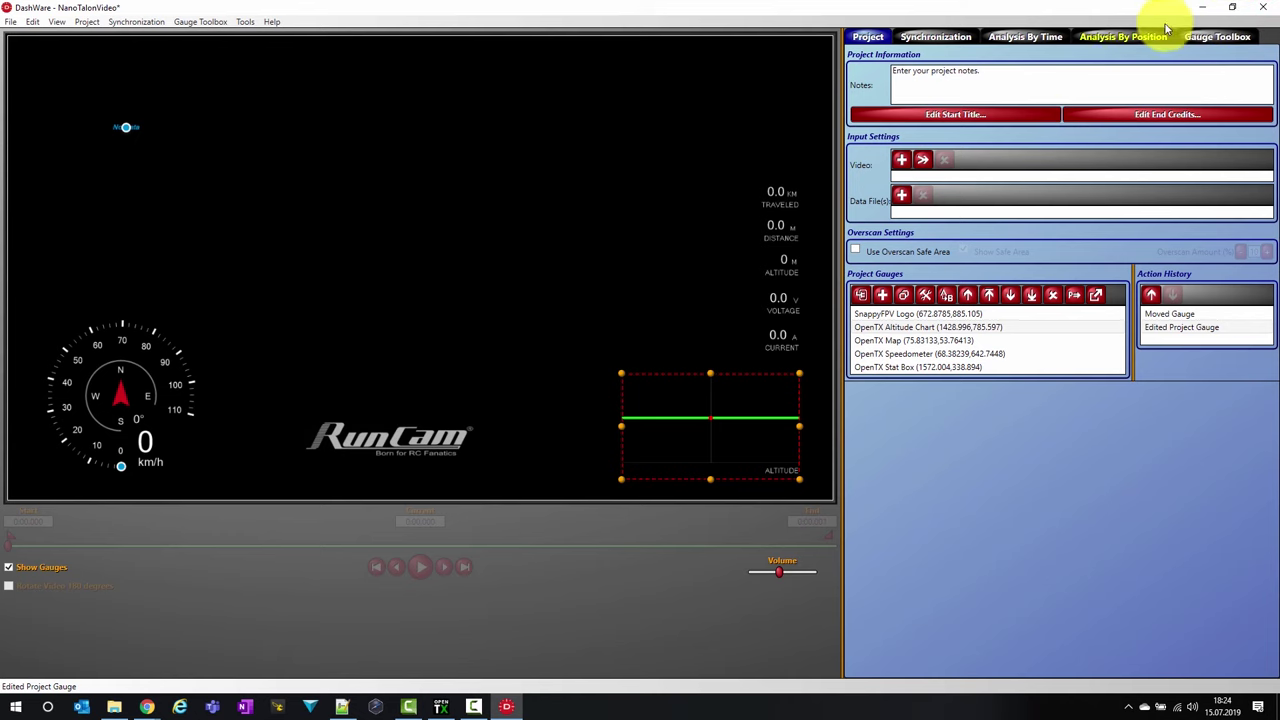
- Browse the gauges available in the Gauge Toolbox, from the altimeters down to the date and time gauges
left_click(1198, 36)
scroll(1020, 360, "down", 15)
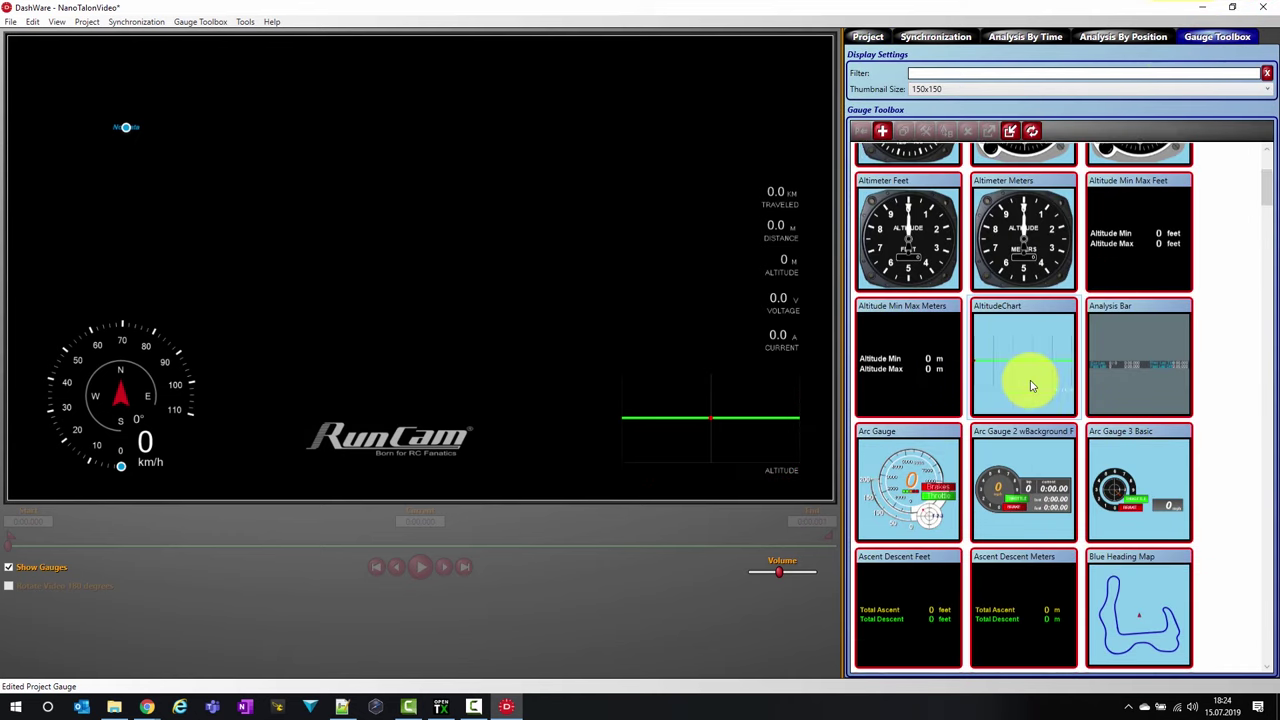
scroll(1020, 345, "down", 10)
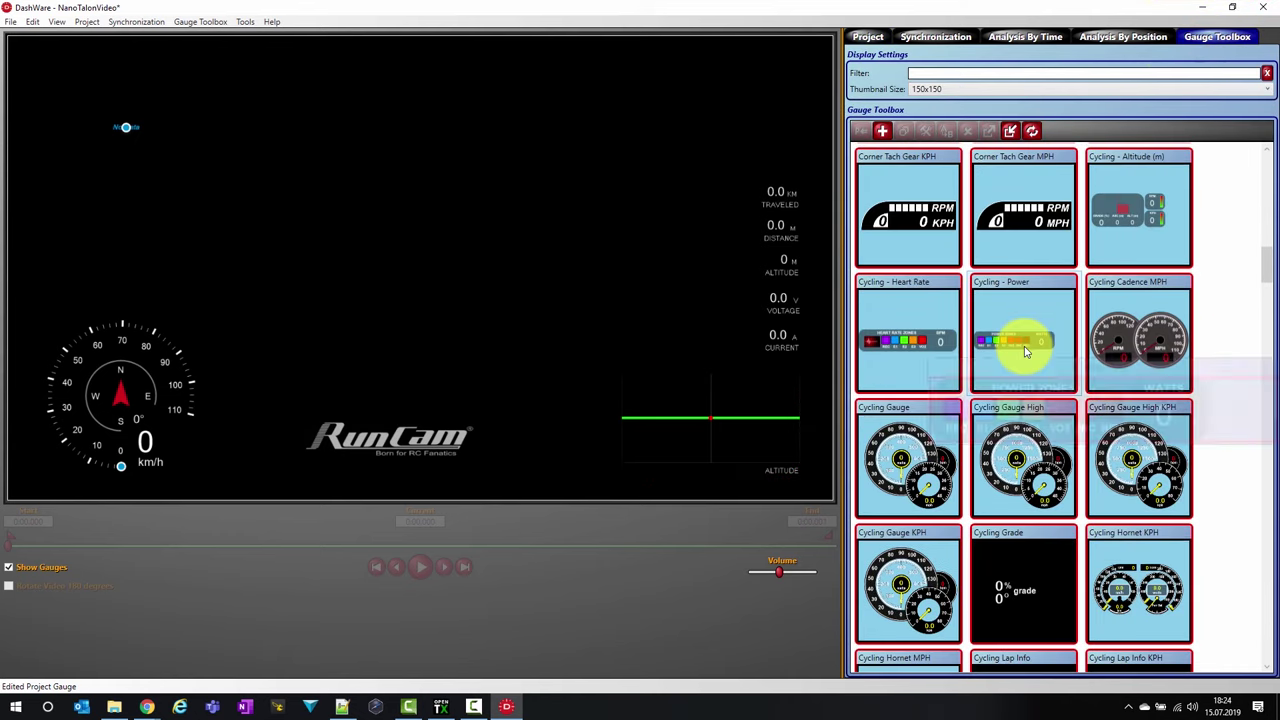
scroll(948, 400, "down", 5)
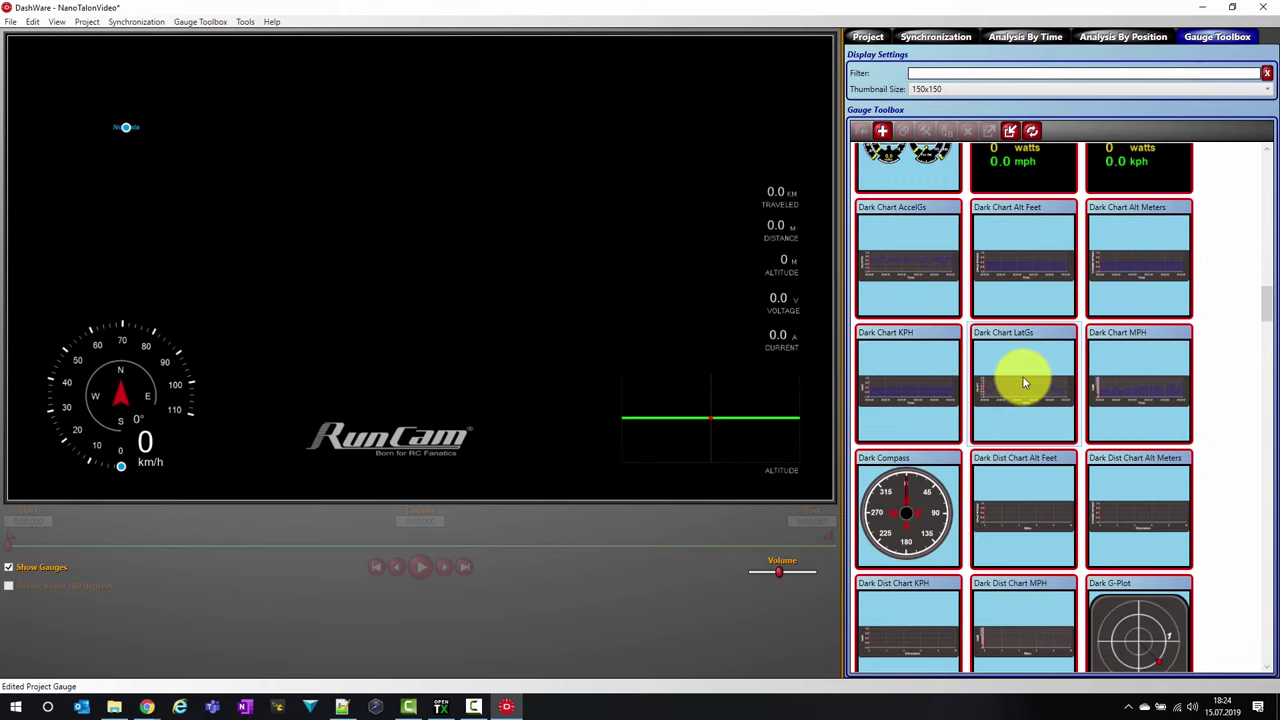
scroll(1024, 367, "down", 3)
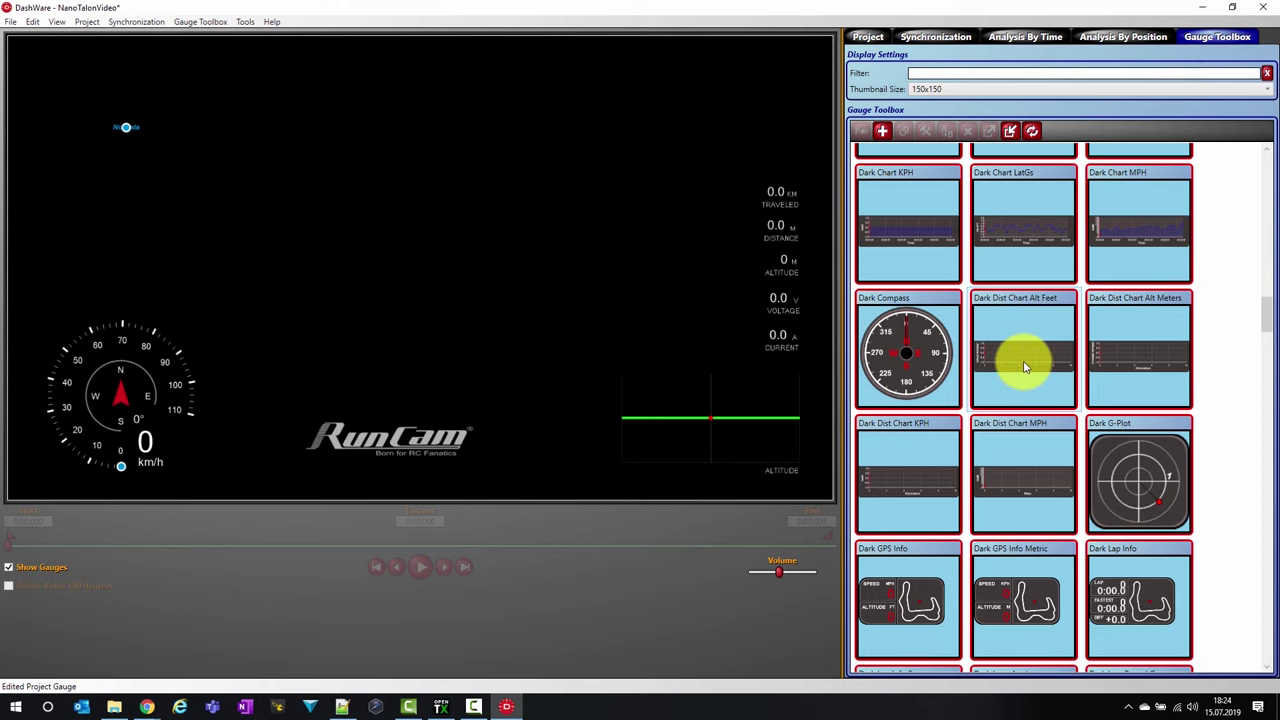
scroll(1020, 350, "down", 7)
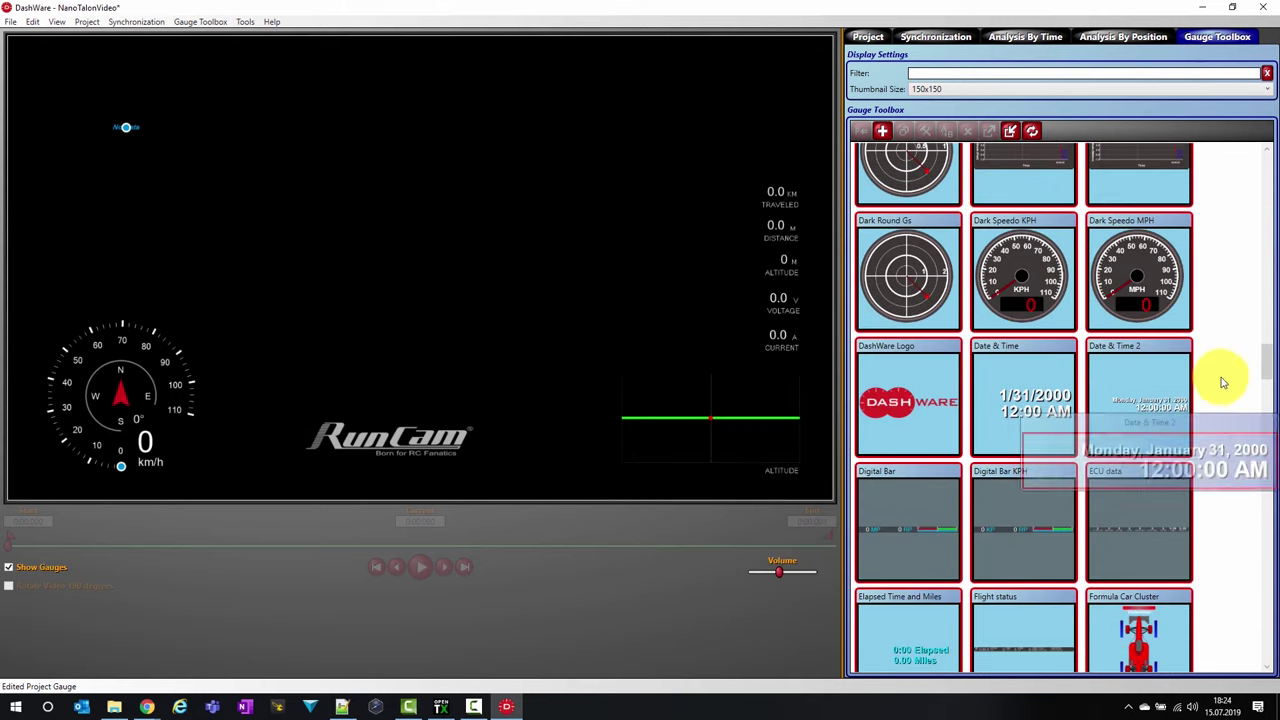
- Open the Data Profile Editor and display the DashWare OpenTX Import profile
left_click(10, 21)
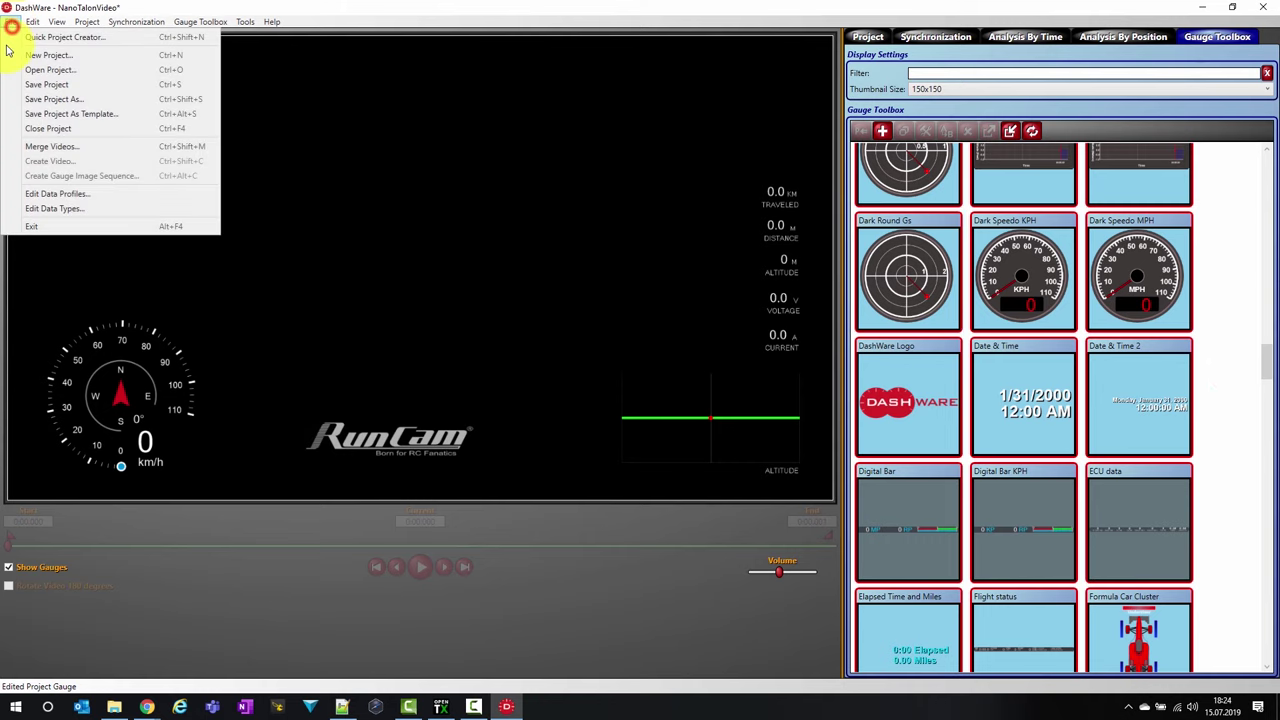
left_click(91, 196)
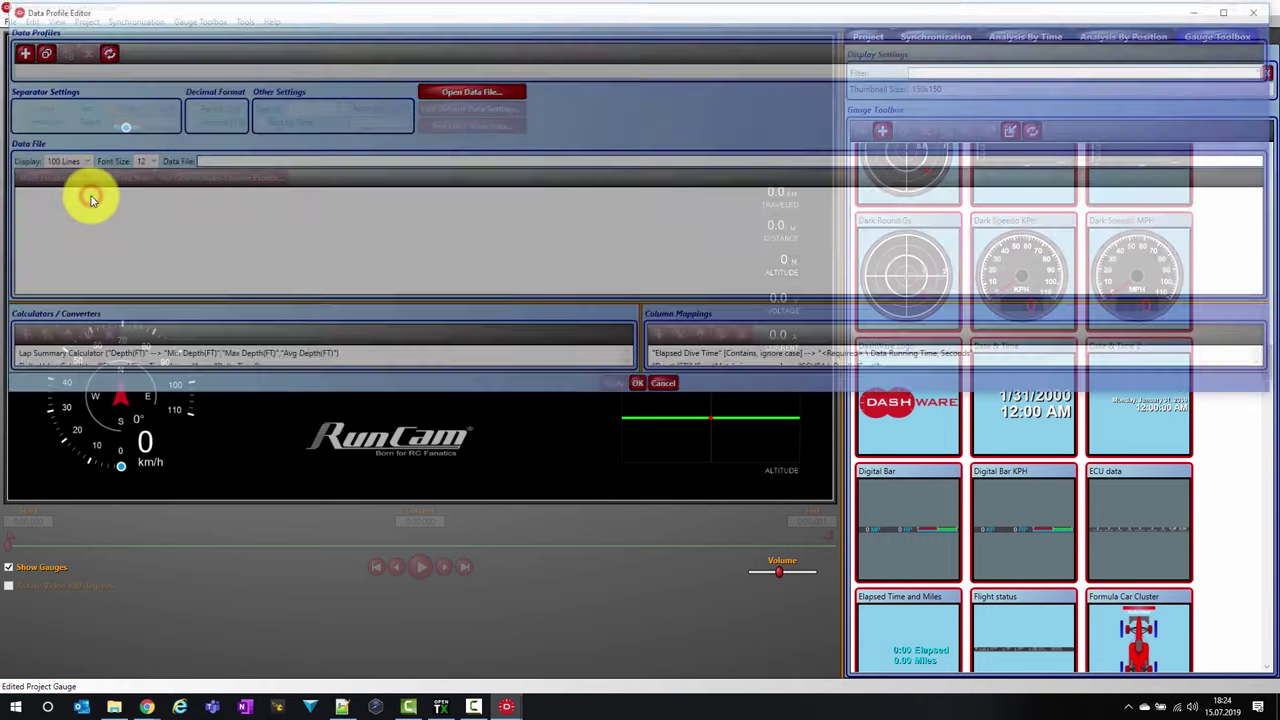
left_click(171, 63)
scroll(122, 214, "down", 5)
scroll(125, 214, "down", 6)
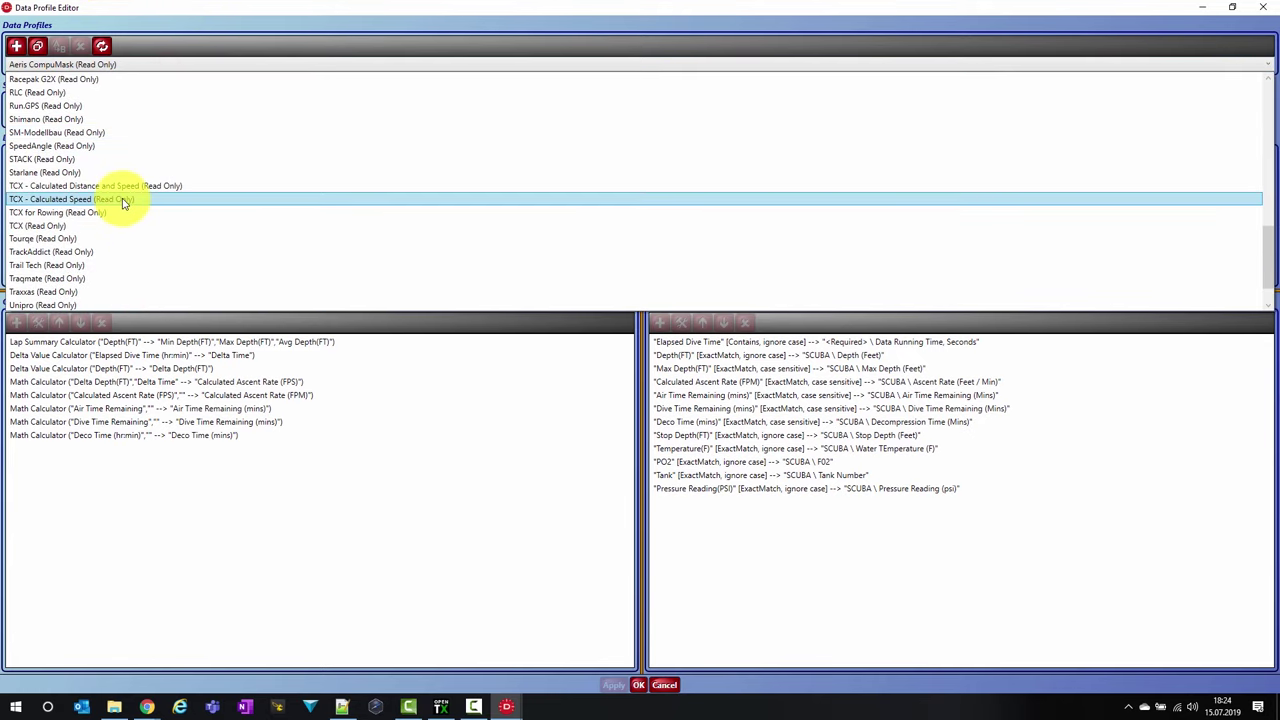
scroll(110, 170, "up", 6)
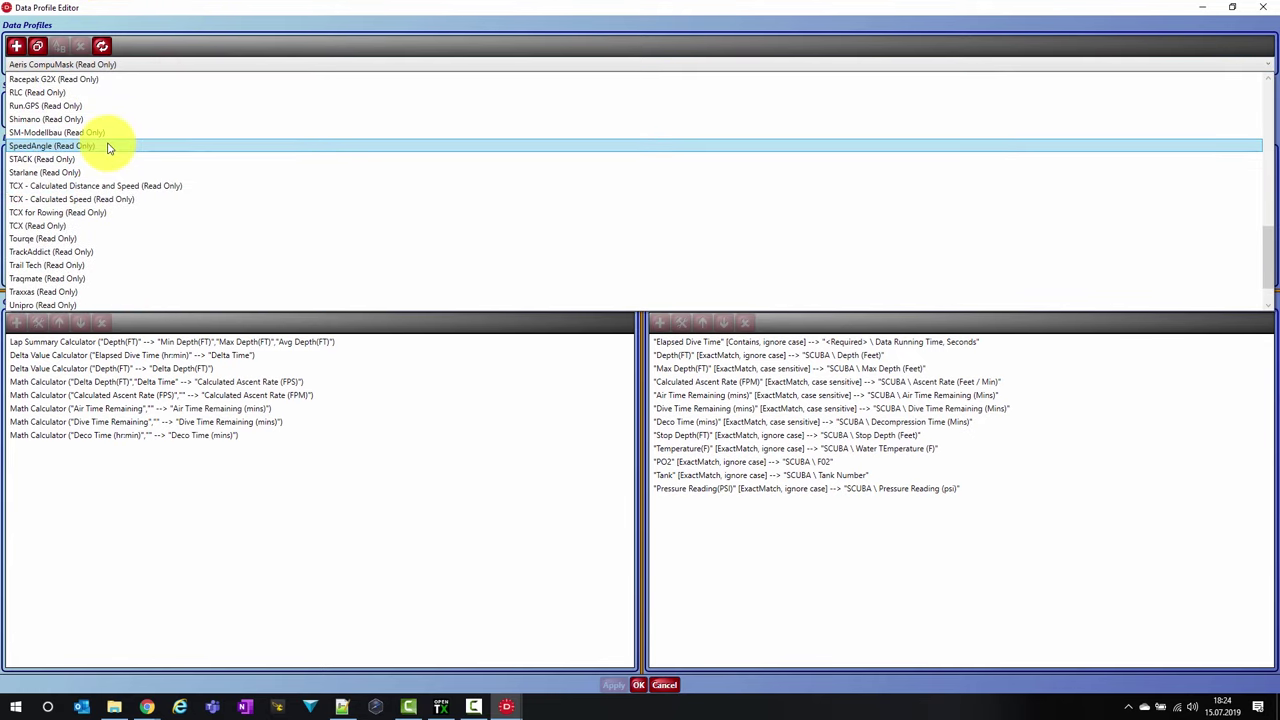
scroll(108, 148, "up", 3)
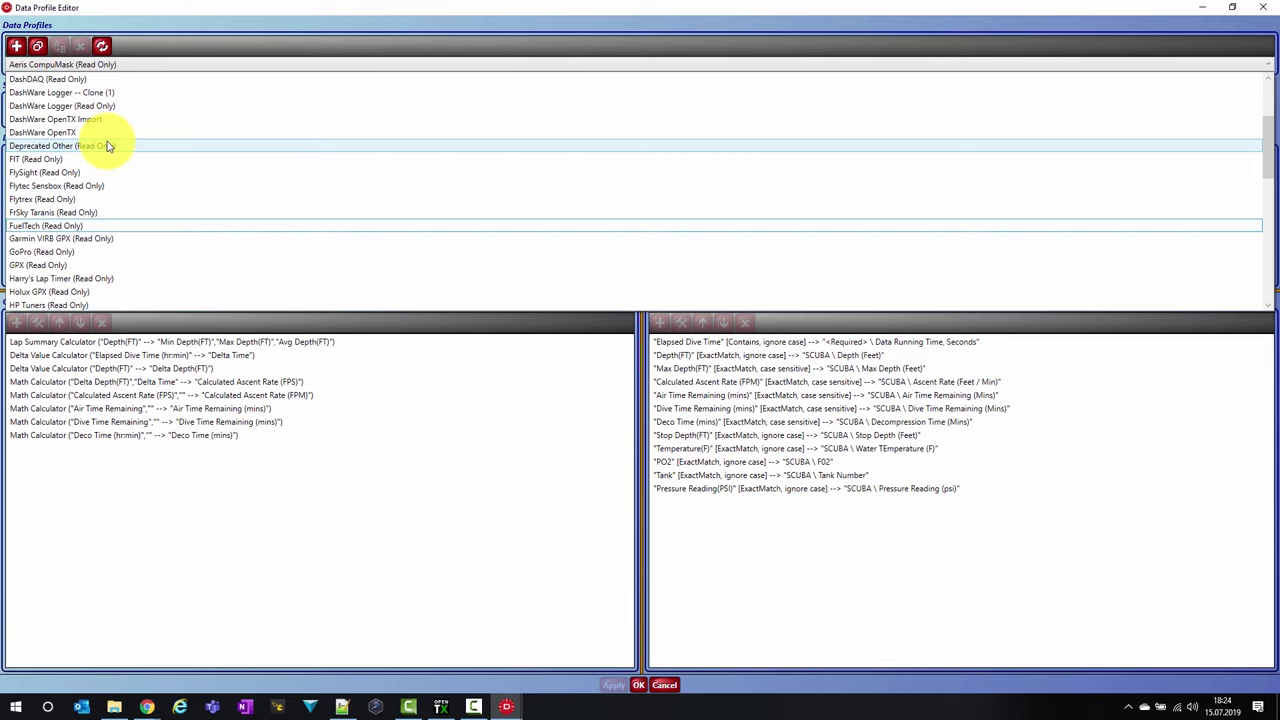
left_click(95, 119)
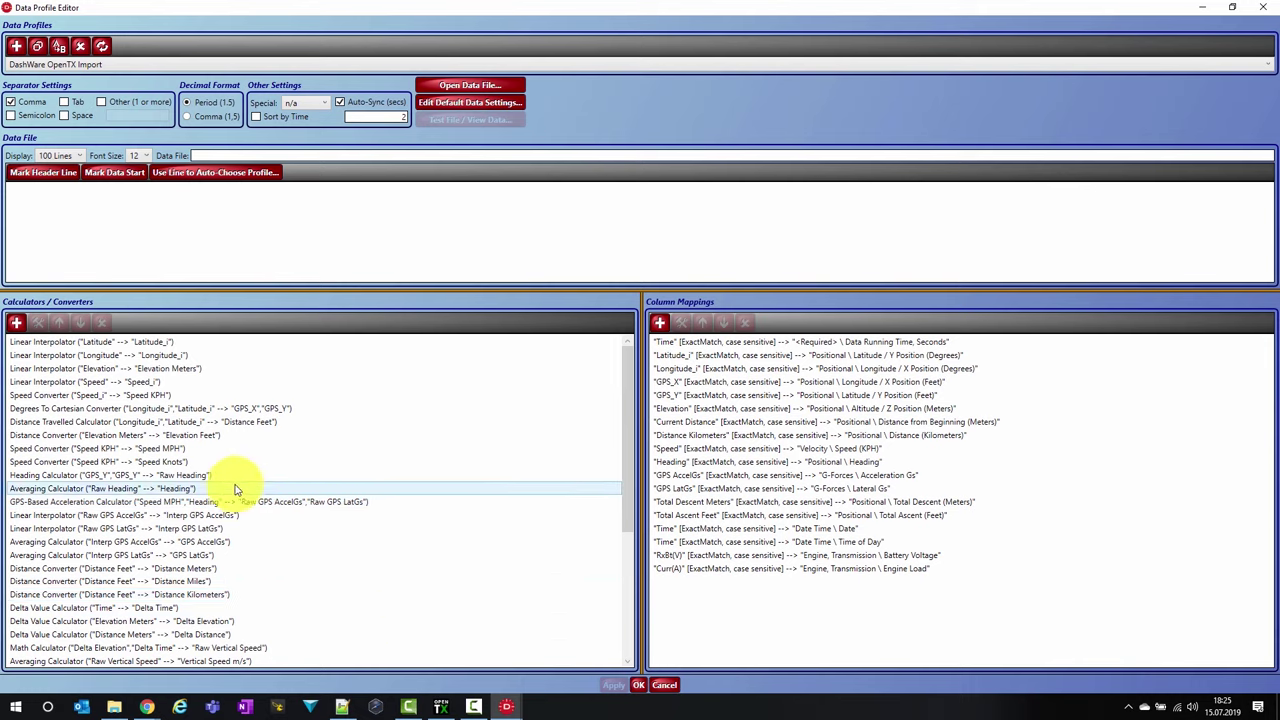
- Review the profile's calculators and the properties of the Speed_i to Speed KPH converter, and close the Data Profile Editor
scroll(230, 485, "down", 4)
scroll(267, 459, "up", 4)
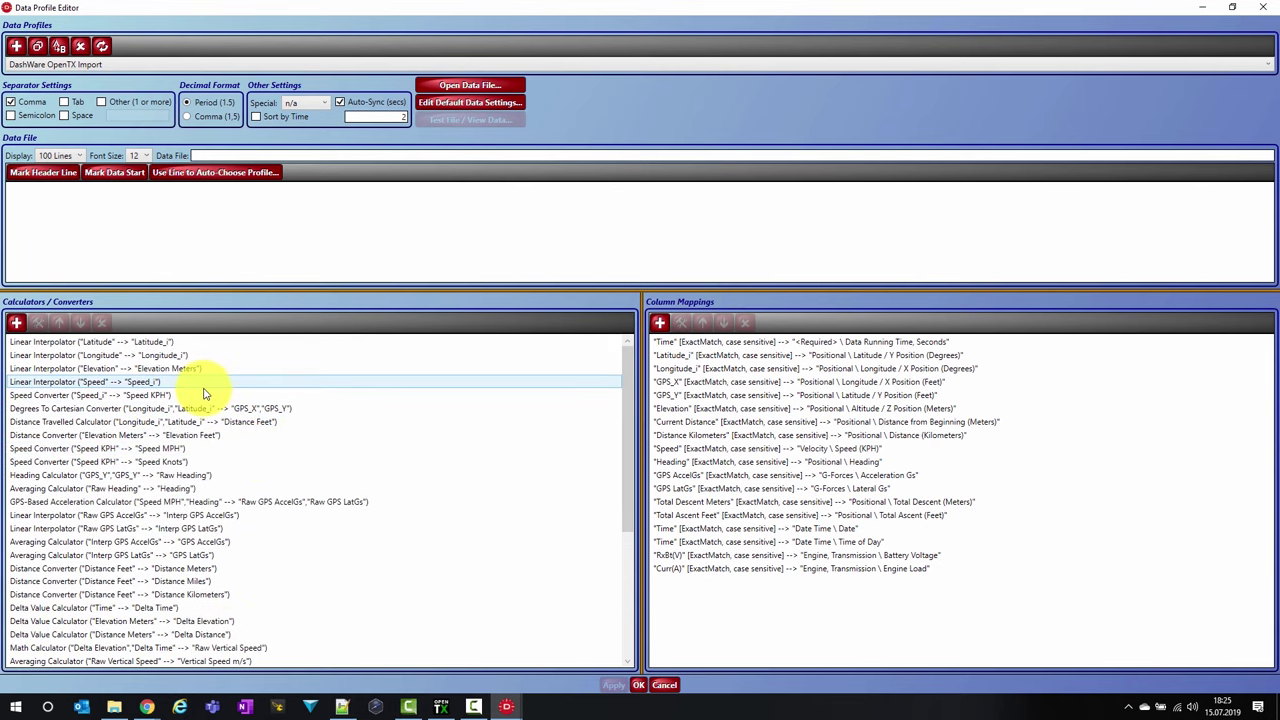
double_click(140, 396)
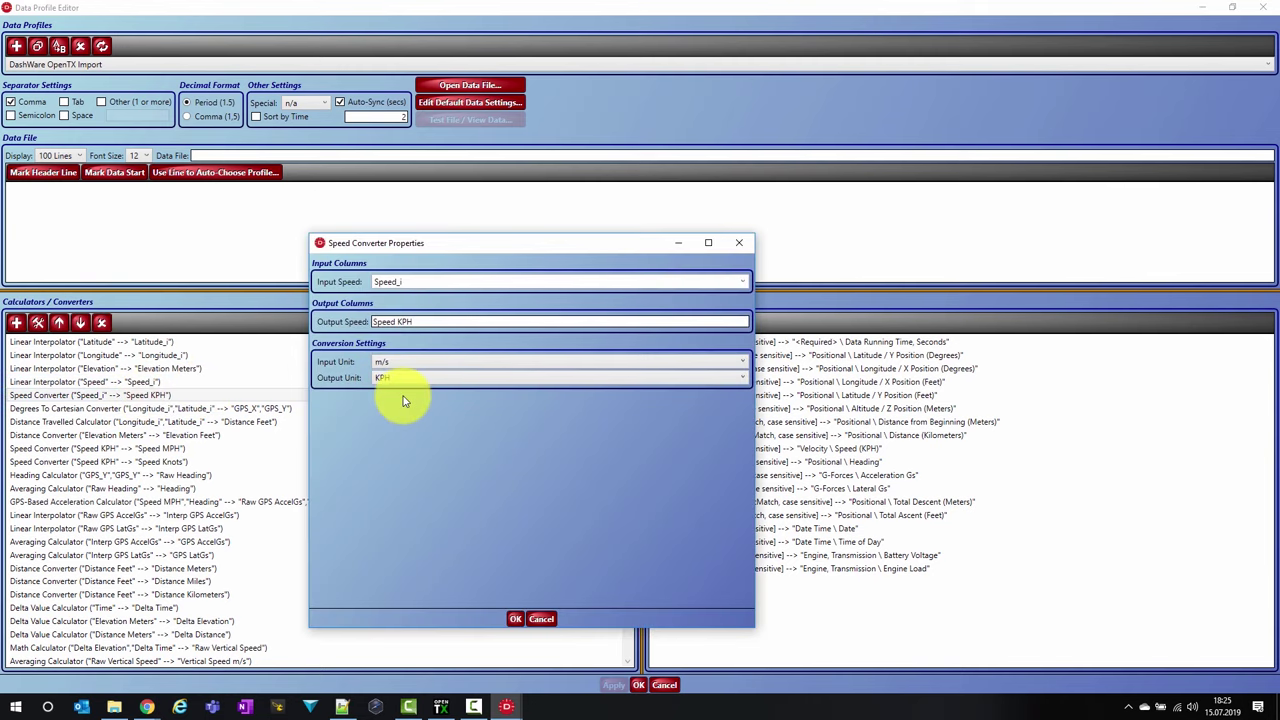
left_click(540, 617)
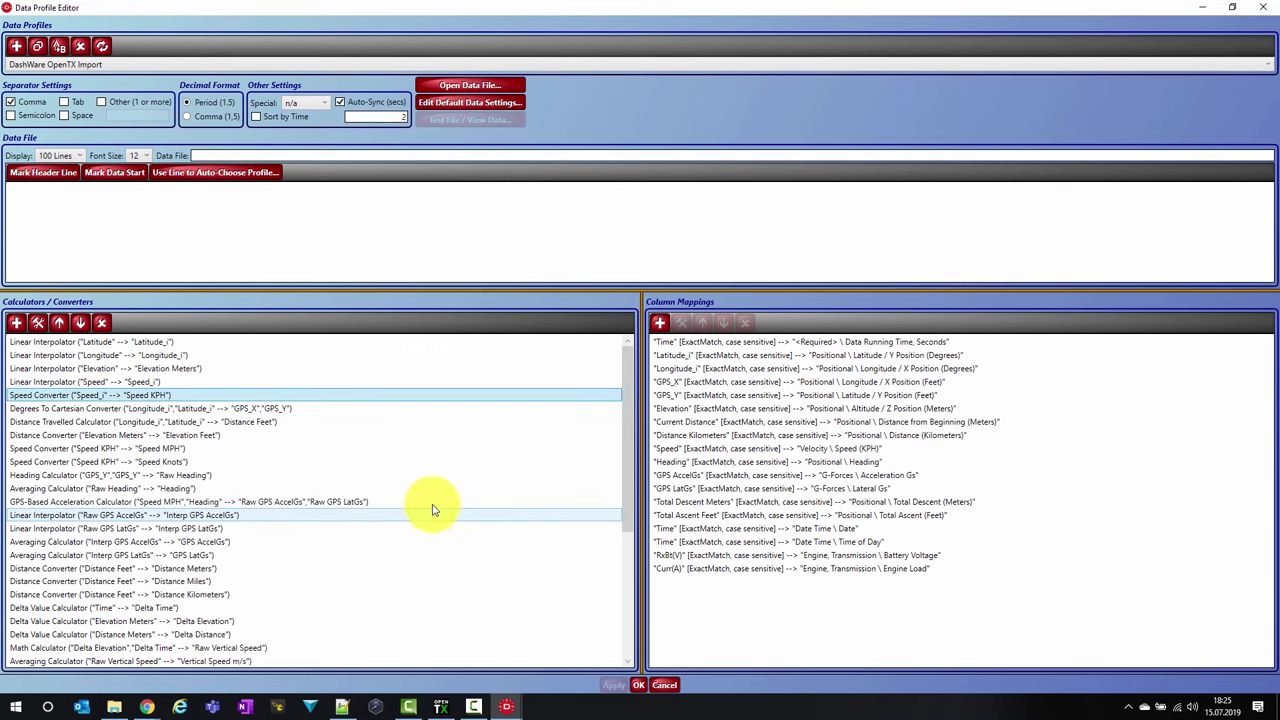
scroll(433, 510, "down", 5)
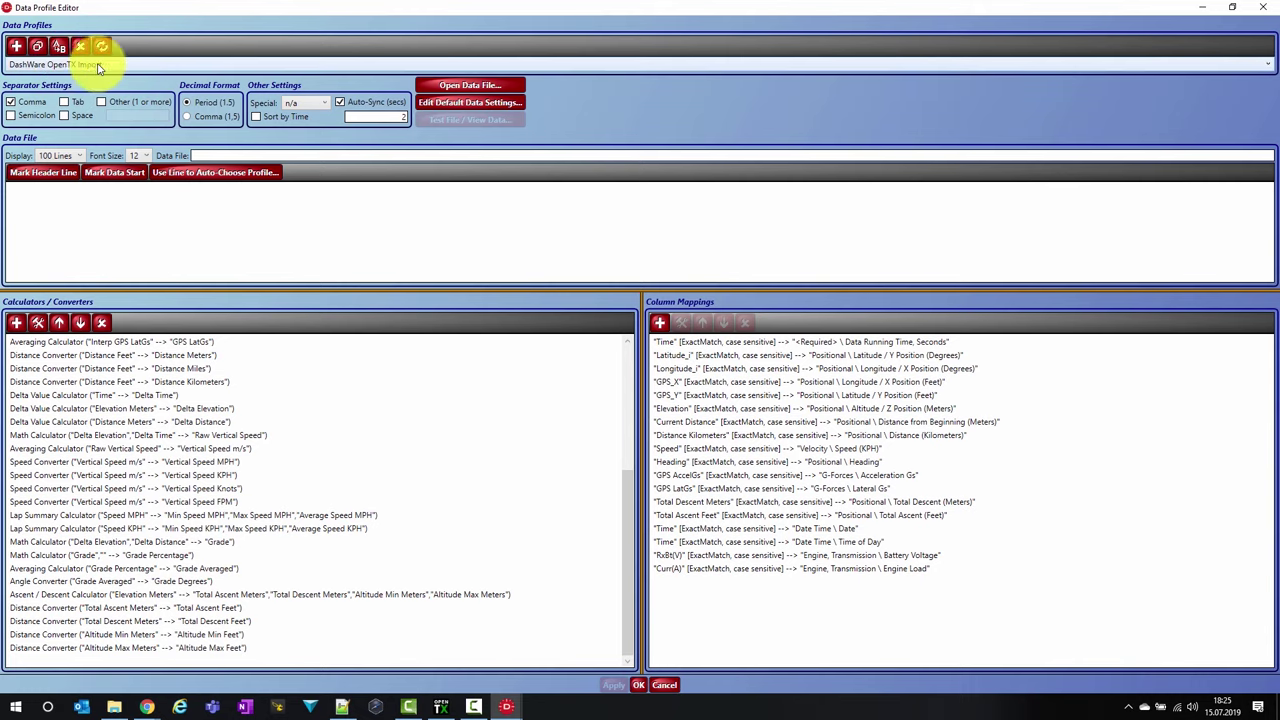
left_click(1258, 7)
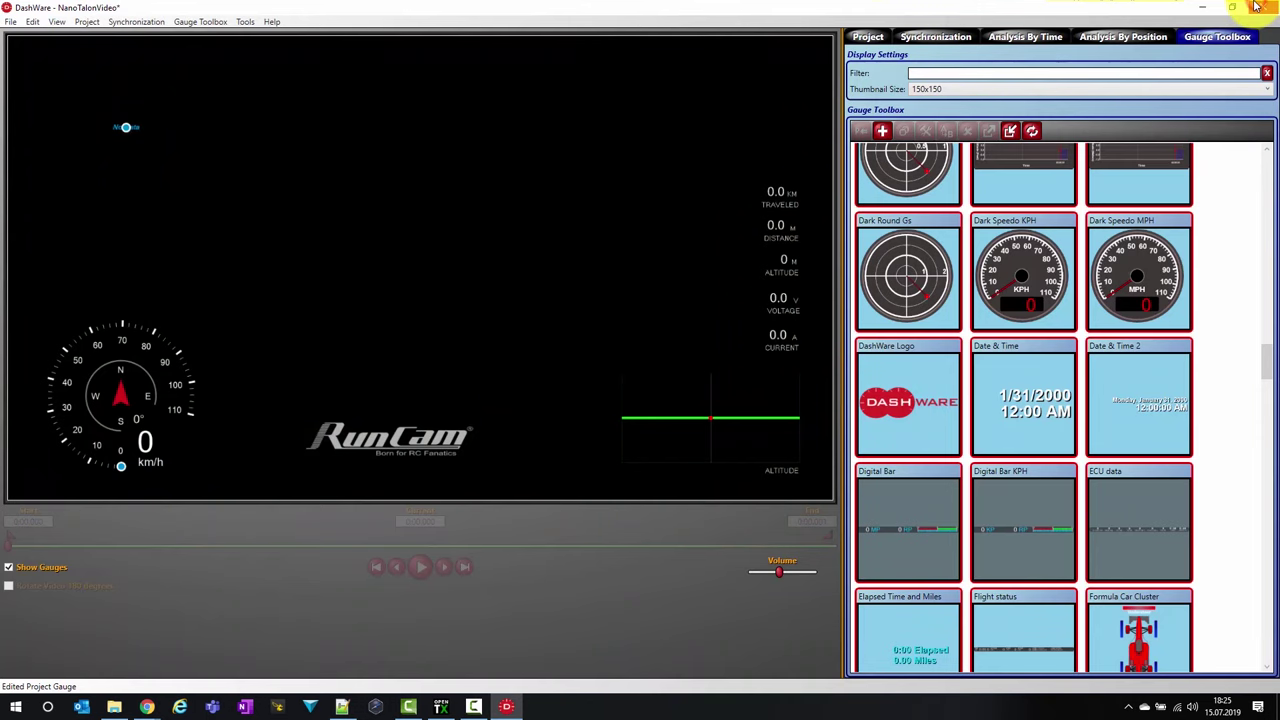
- Add RC_VID_0009.MOV from the NanoTalon folder in Videos as the project's input video, and scrub it to about 10:48
left_click(860, 42)
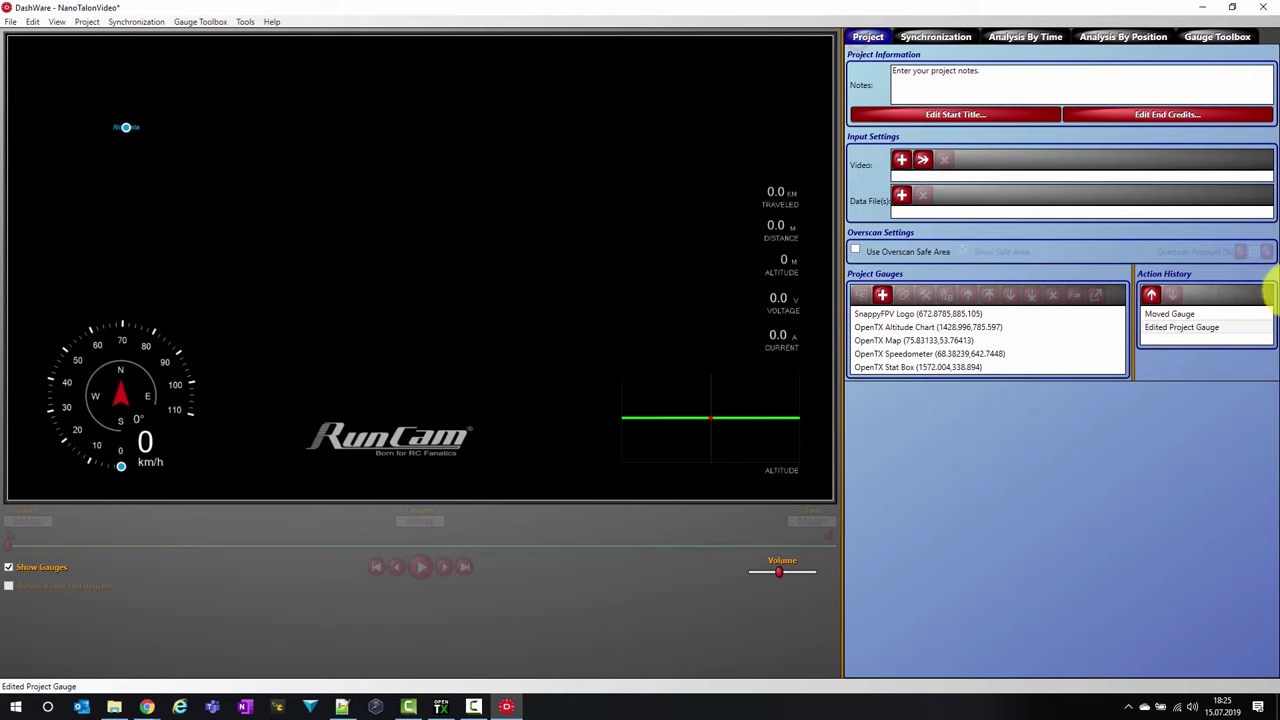
left_click(901, 160)
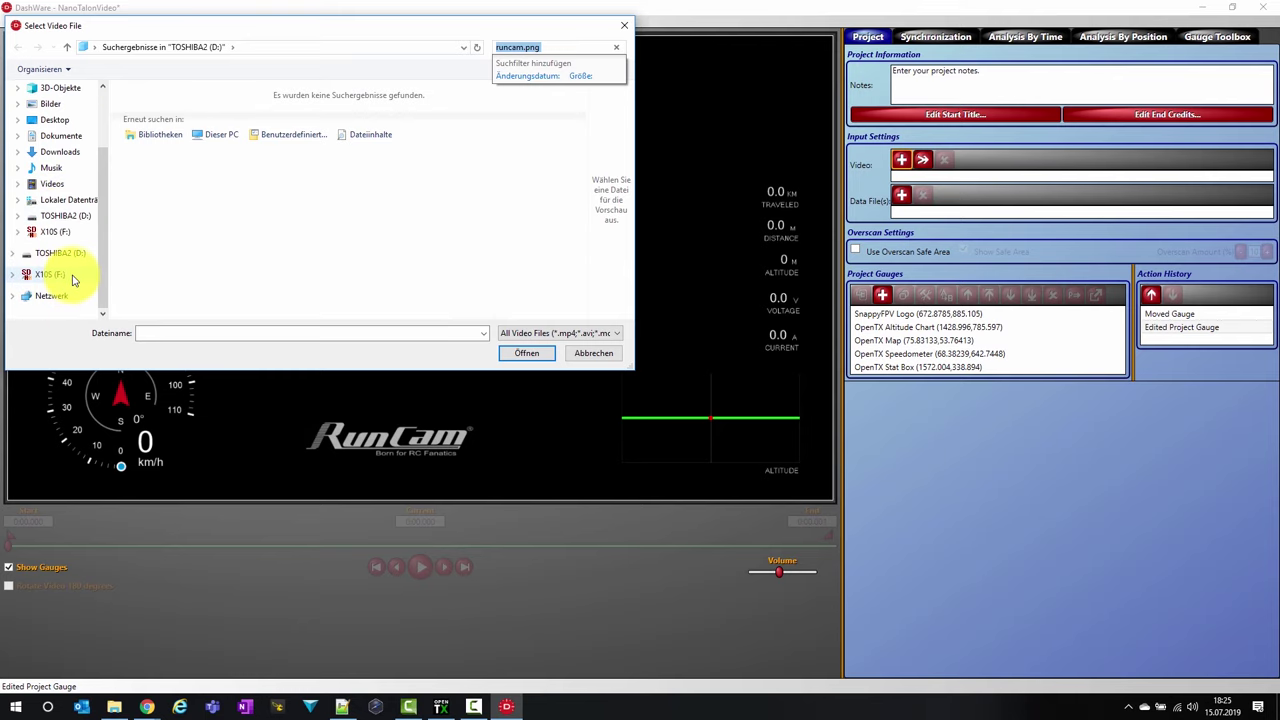
scroll(78, 255, "up", 1)
left_click(60, 273)
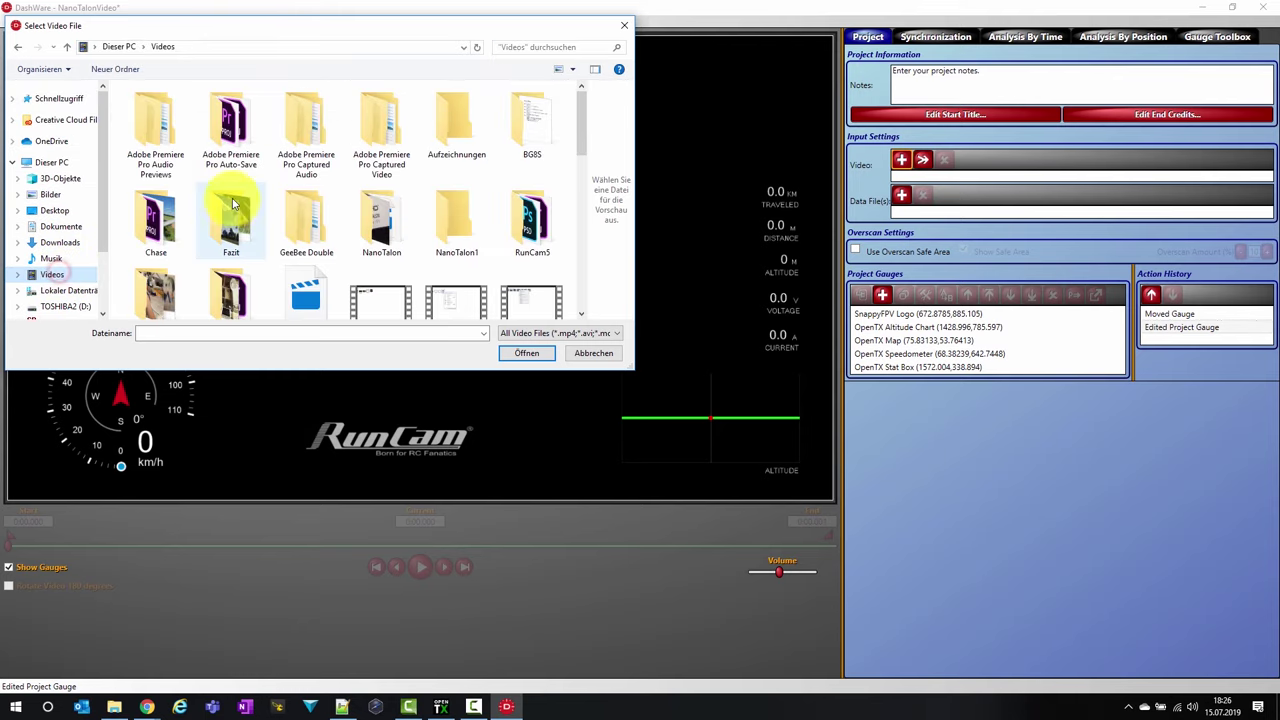
scroll(545, 222, "down", 5)
scroll(535, 210, "up", 5)
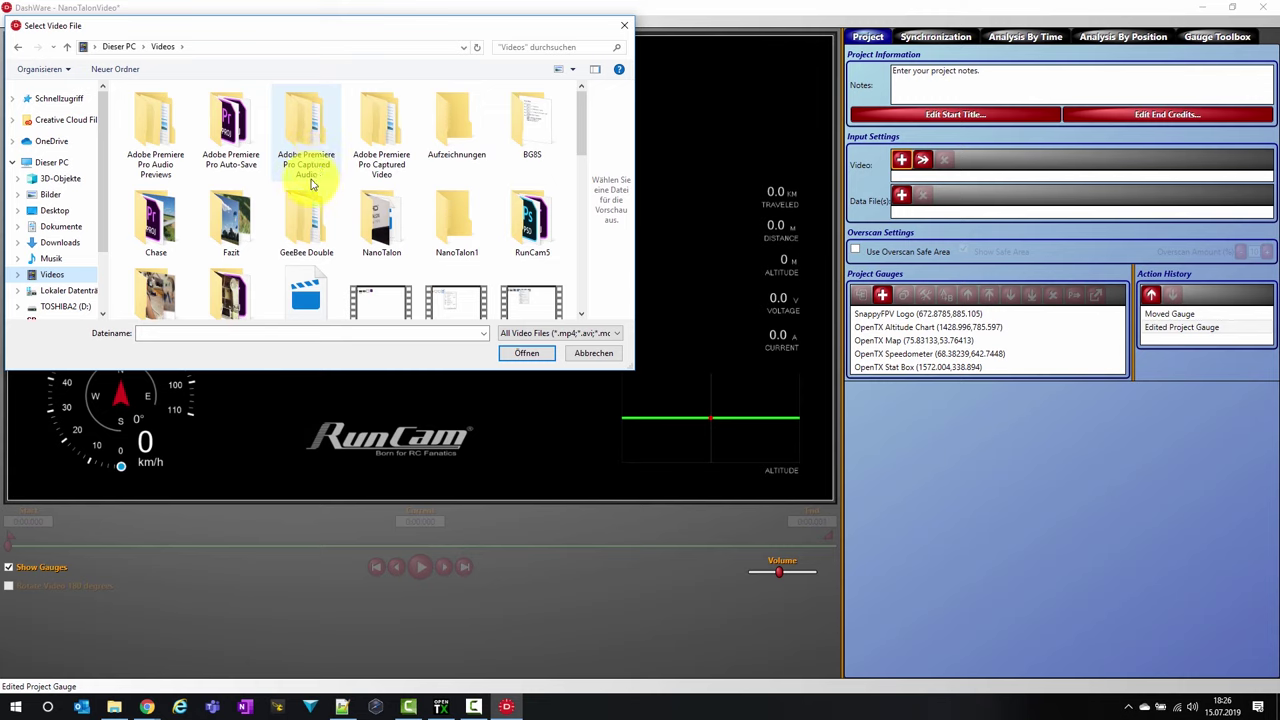
scroll(270, 235, "down", 1)
scroll(225, 215, "up", 1)
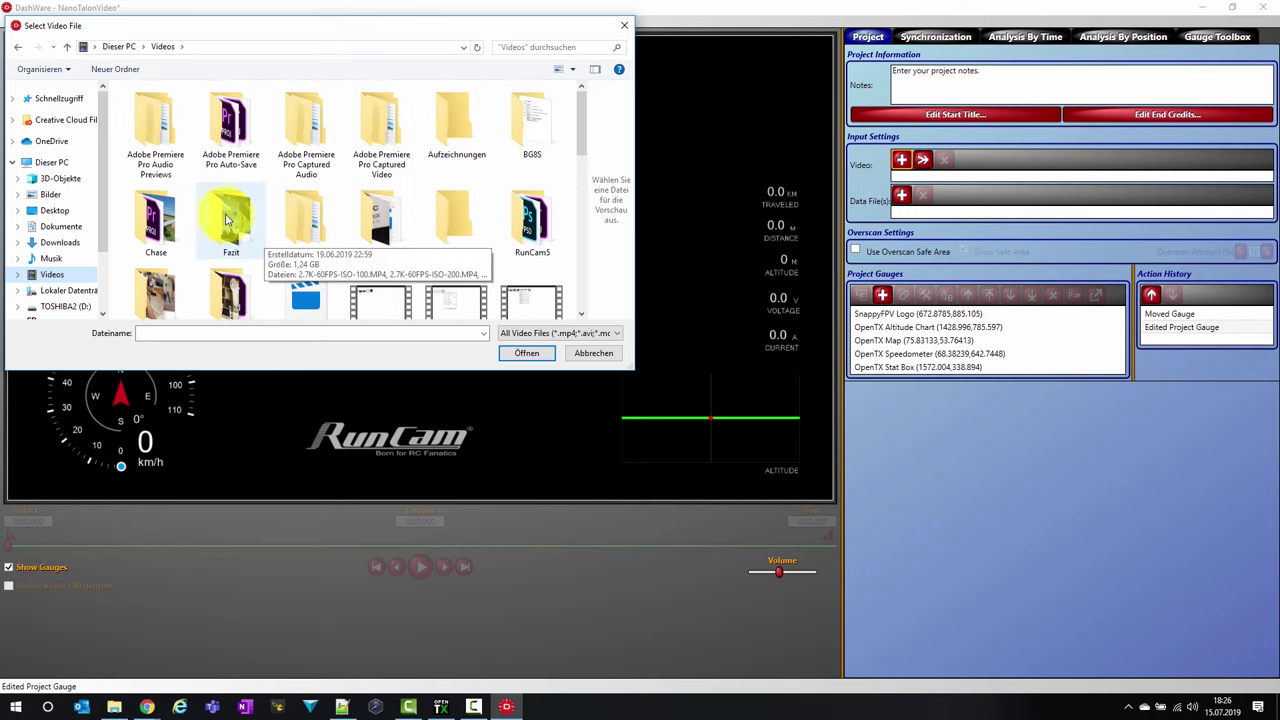
scroll(230, 225, "down", 1)
double_click(392, 128)
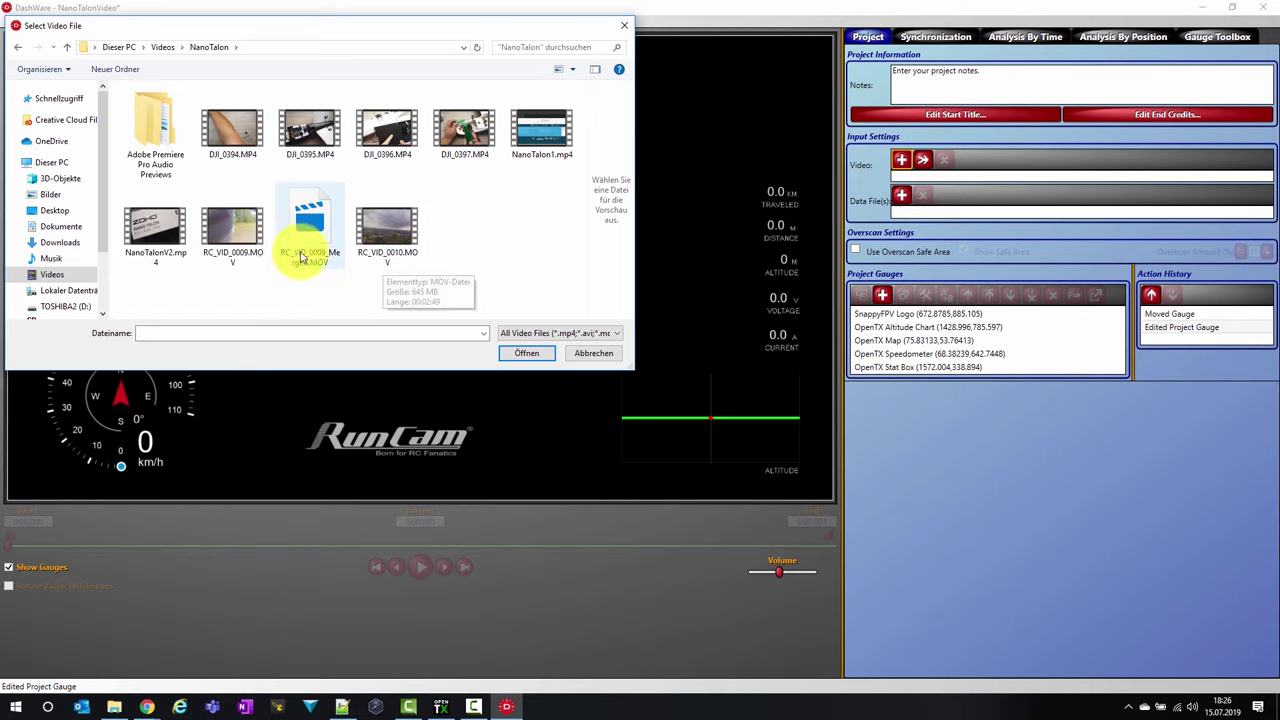
left_click(232, 230)
left_click(530, 353)
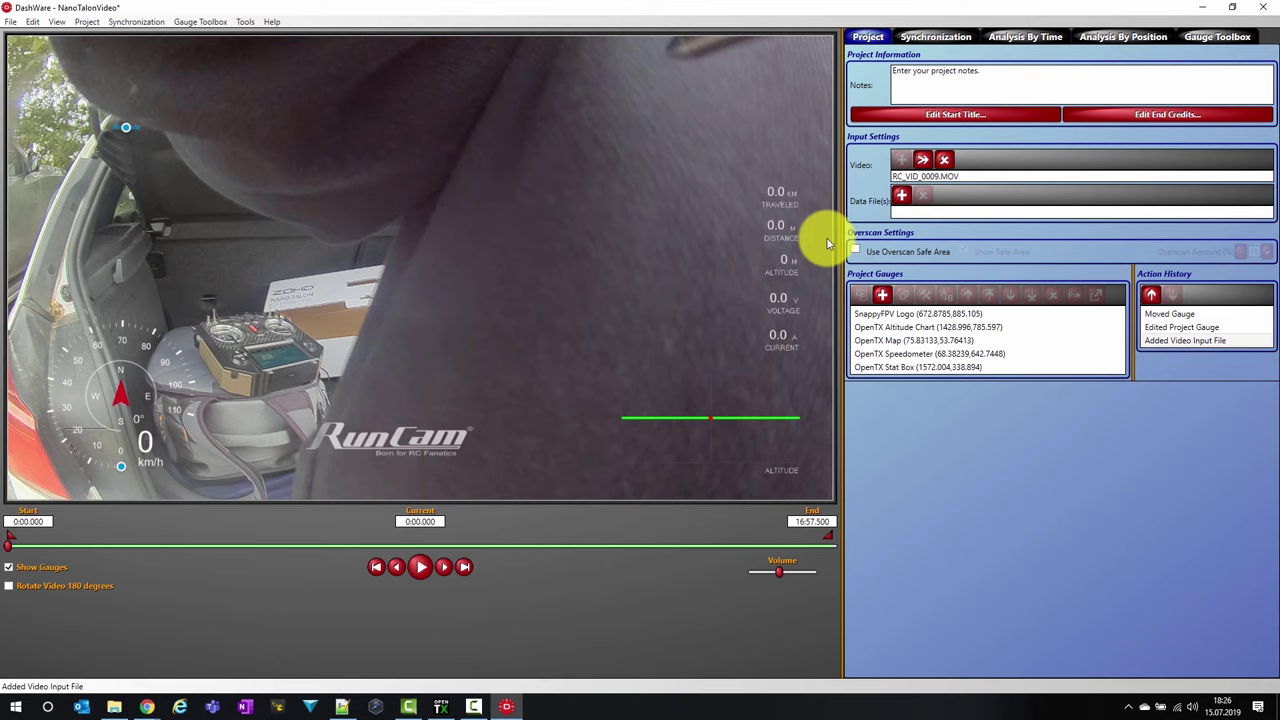
left_click_drag(233, 546, 533, 549)
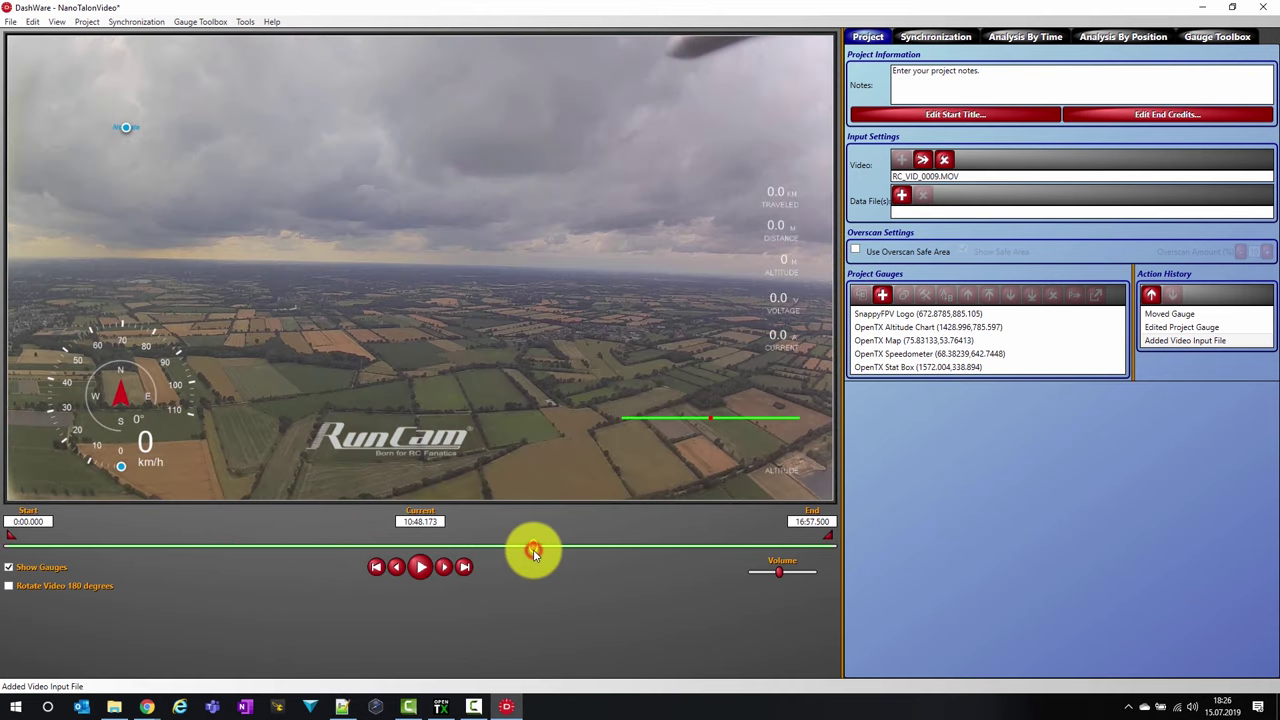
- Choose the Nano_Talon-2019-07-04-Session4 CSV in the Downloads folder as the data logger file for a new project data file
left_click(902, 199)
left_click(430, 126)
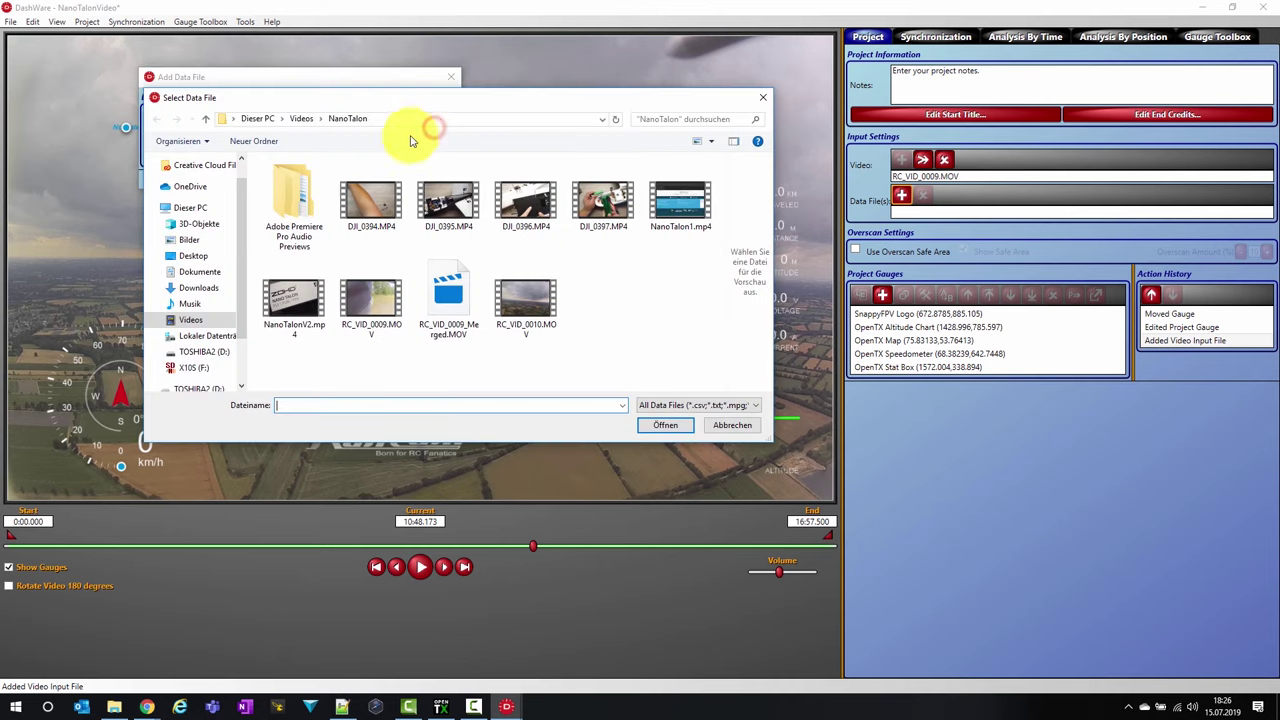
left_click(200, 288)
scroll(375, 315, "down", 10)
left_click(358, 233)
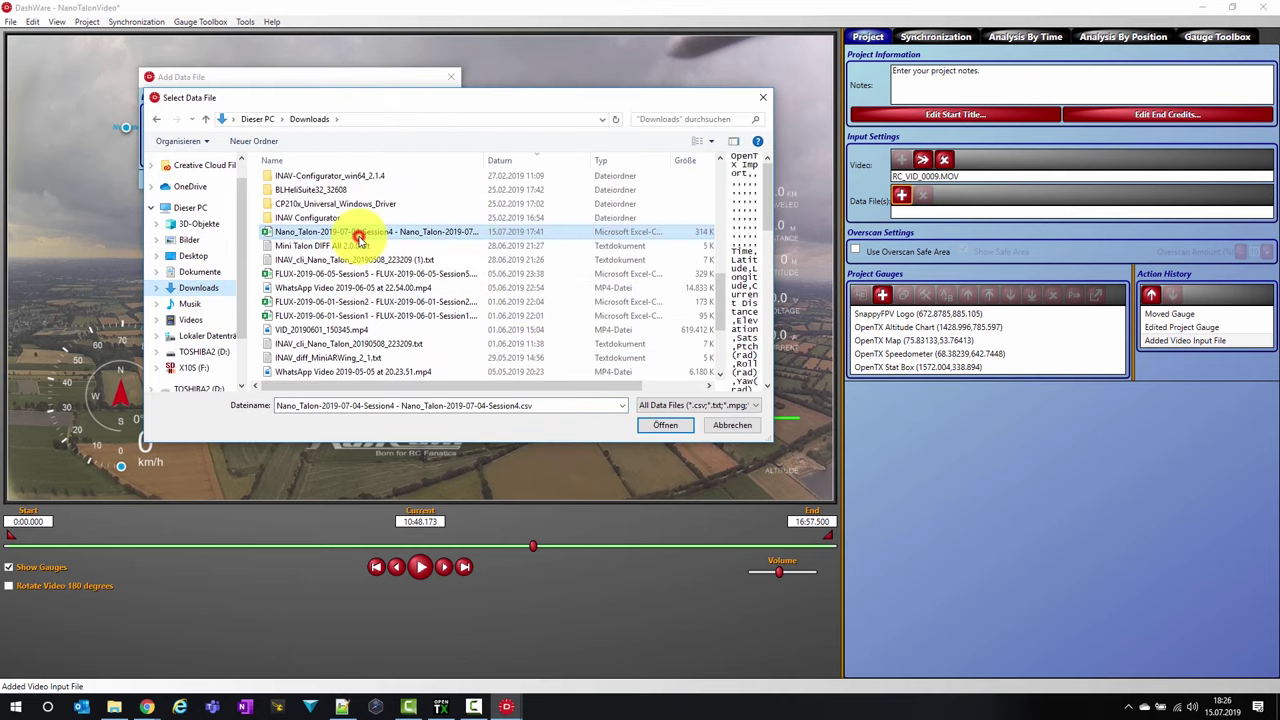
left_click(657, 425)
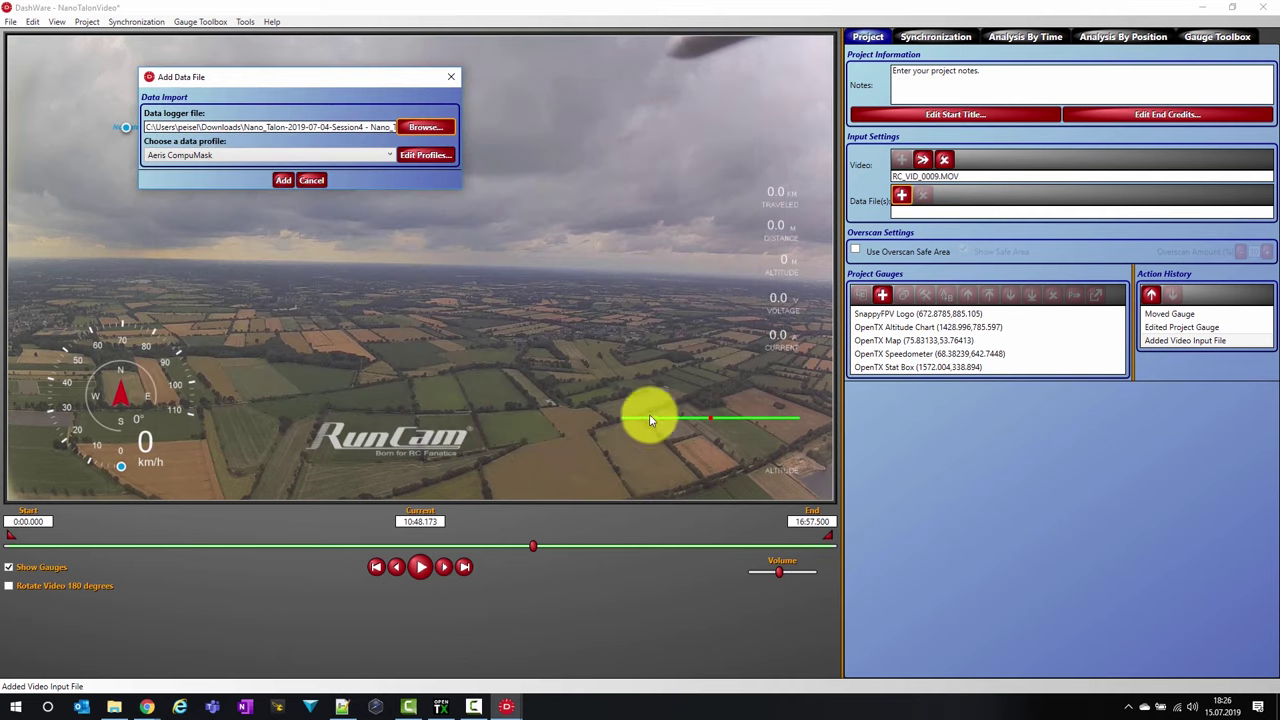
- Assign the DashWare OpenTX Import profile to the data file and add it to the project
left_click(387, 157)
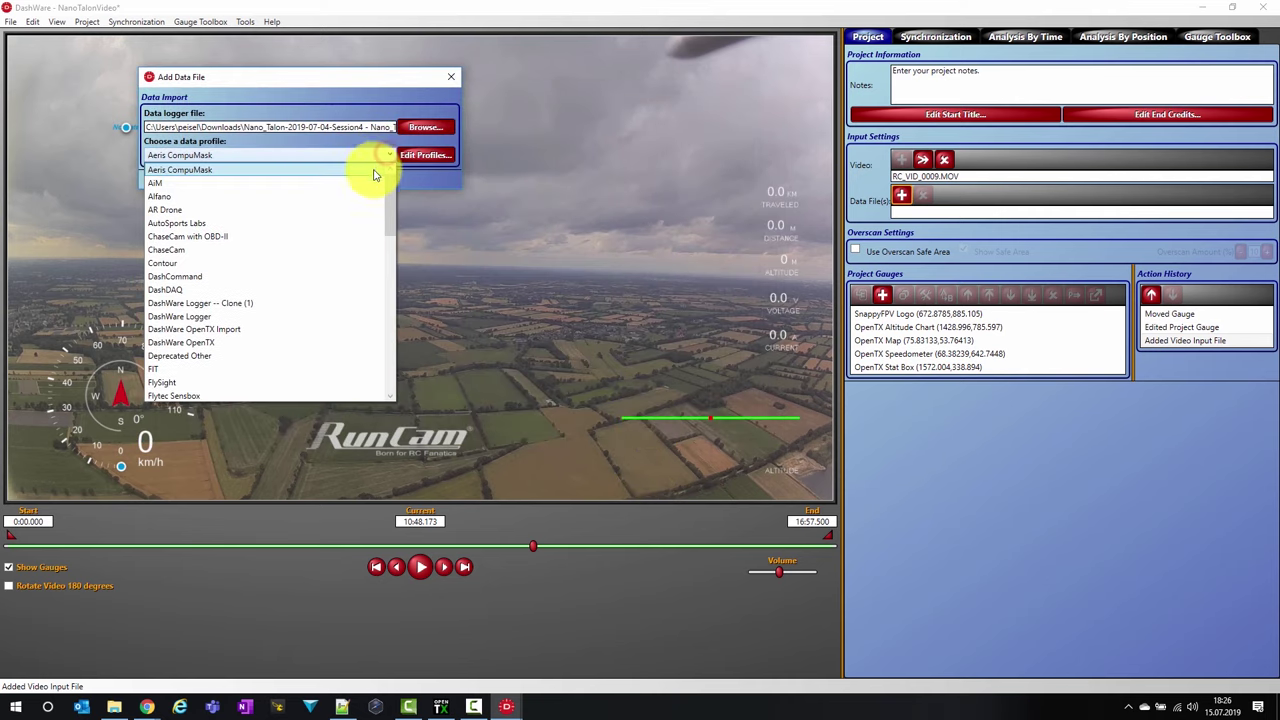
left_click_drag(391, 189, 395, 228)
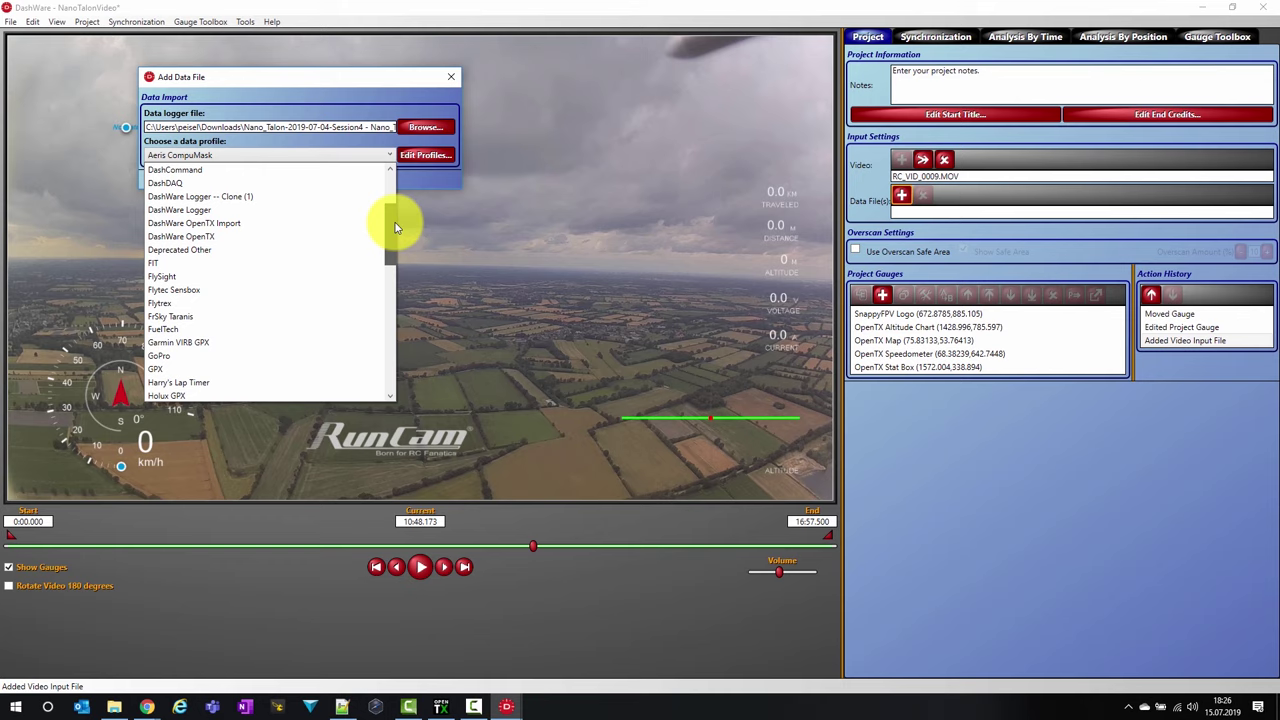
left_click(249, 225)
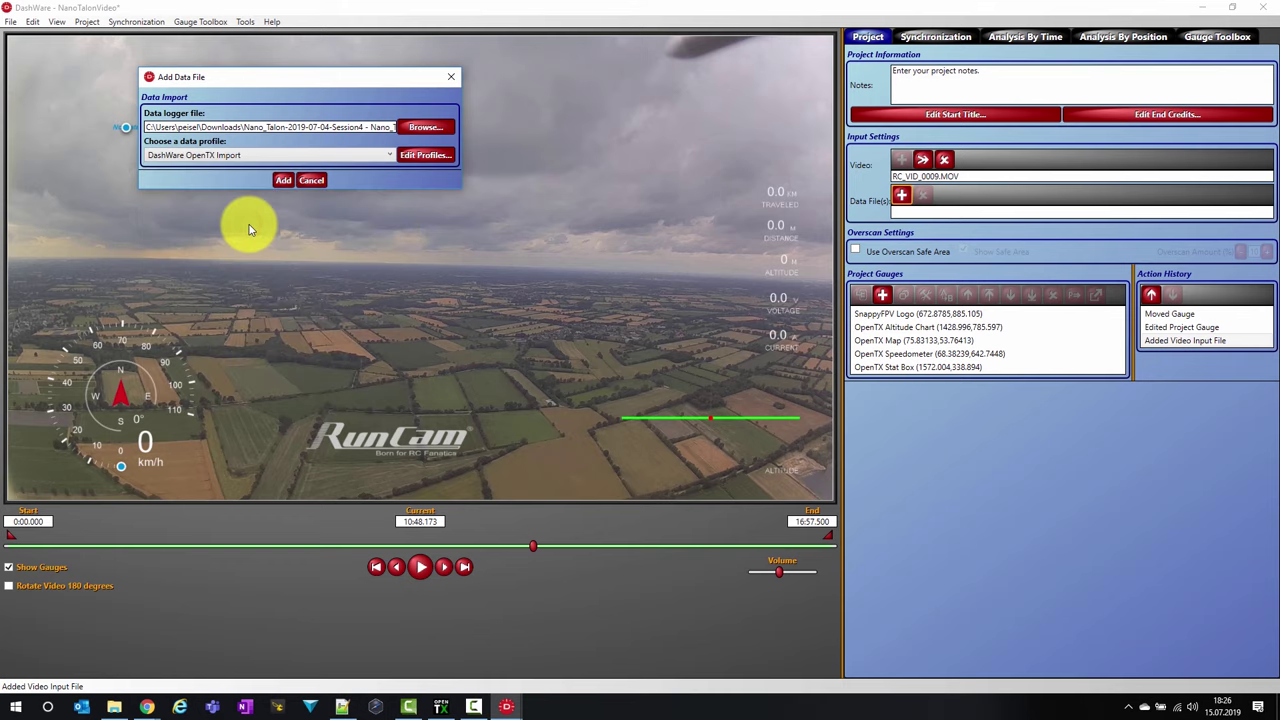
left_click(283, 181)
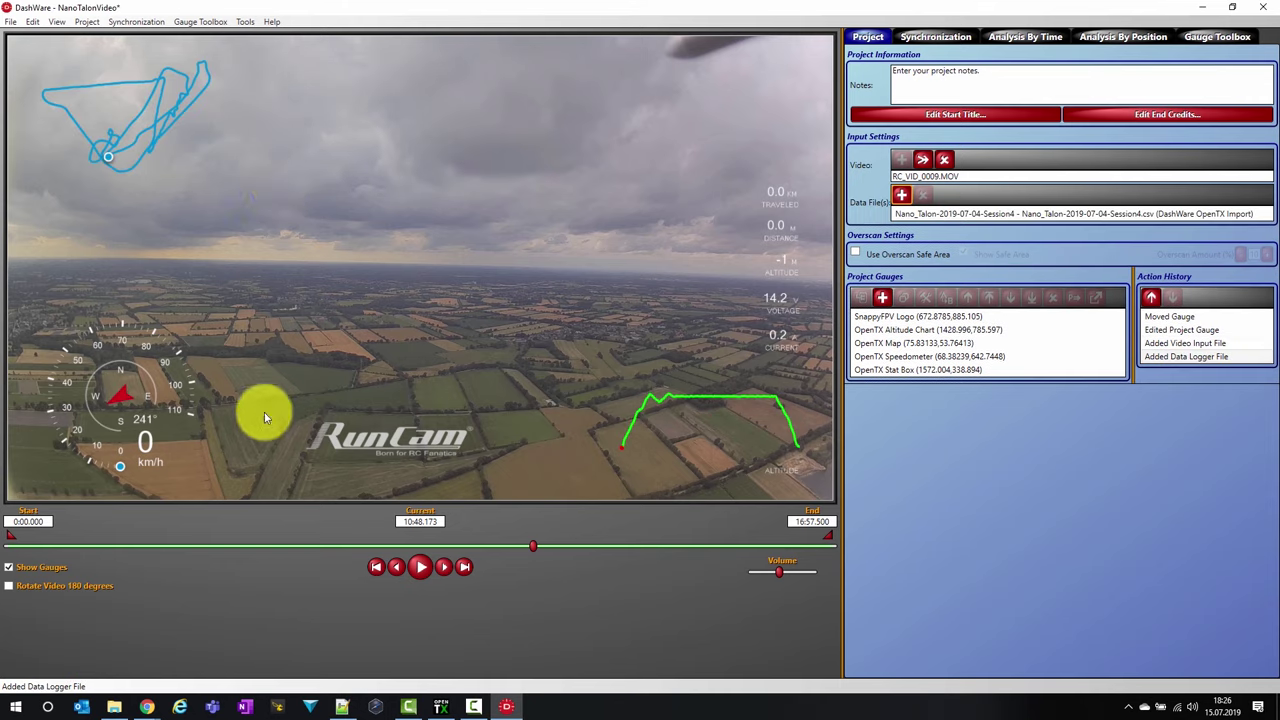
- Scrub the video to about 10:52 and back to about 3:21 to compare the gauge readings with the footage
left_click_drag(383, 553, 537, 547)
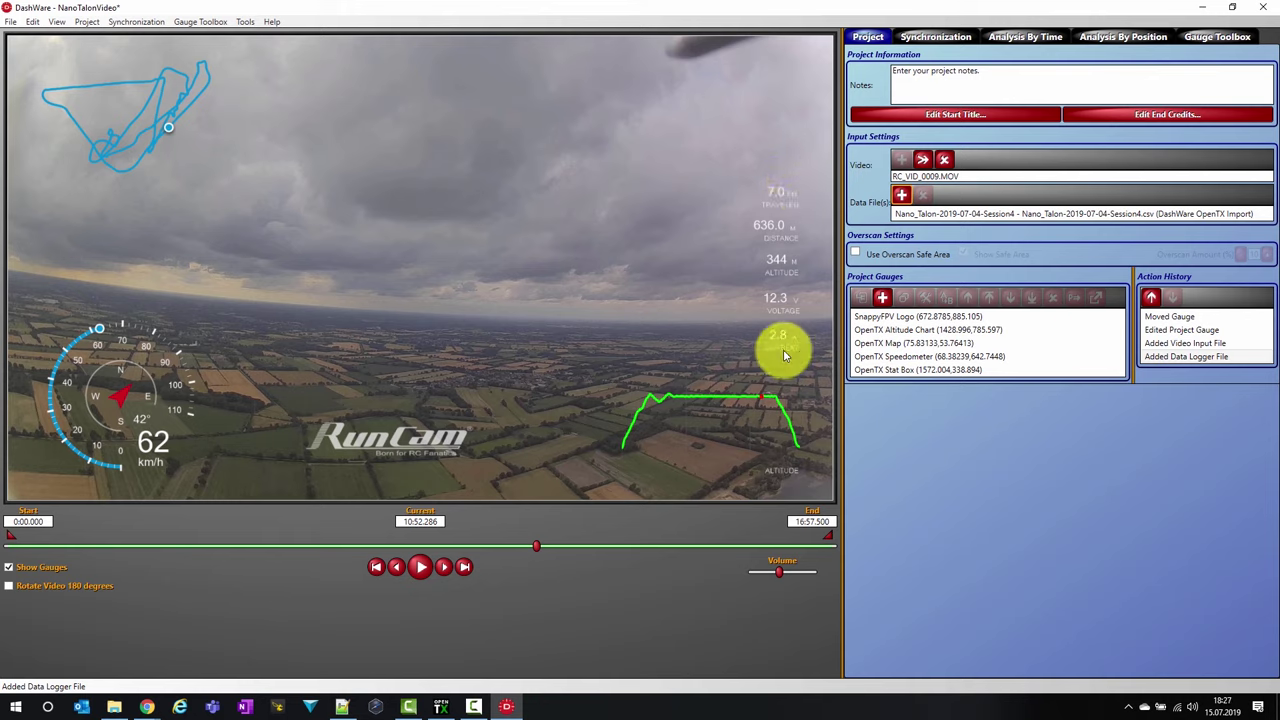
left_click(191, 546)
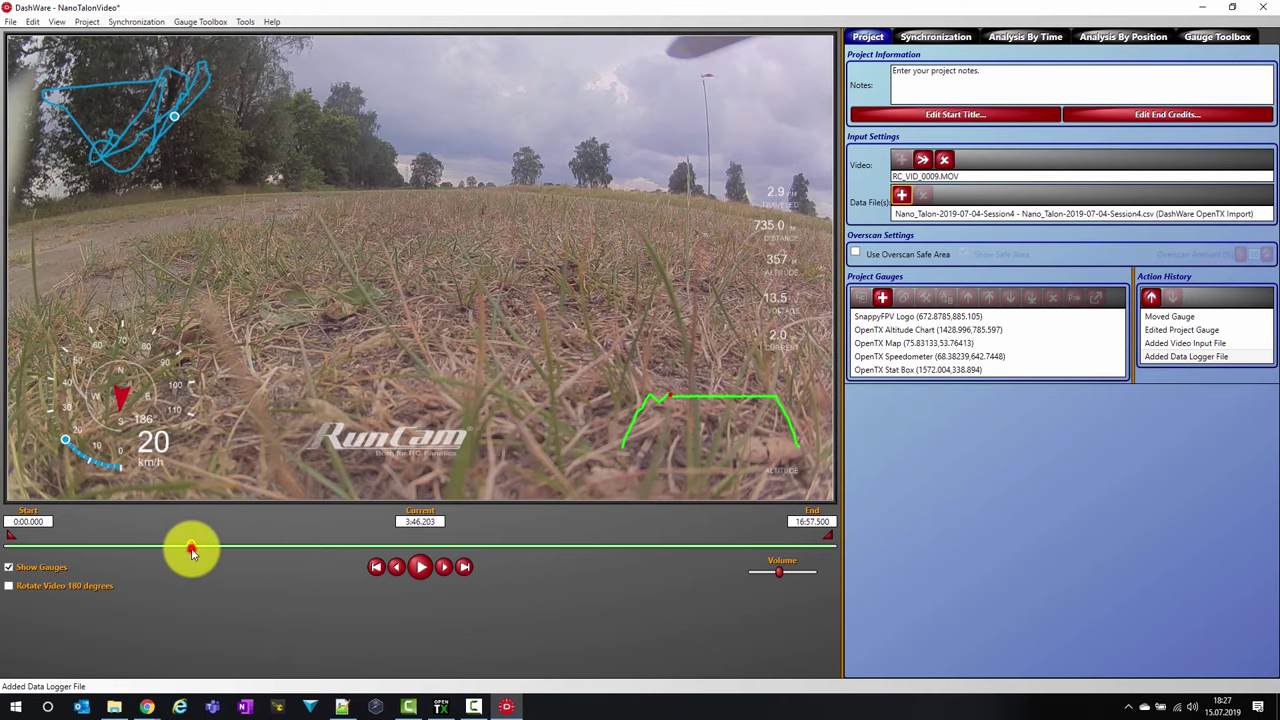
left_click(277, 546)
left_click(249, 546)
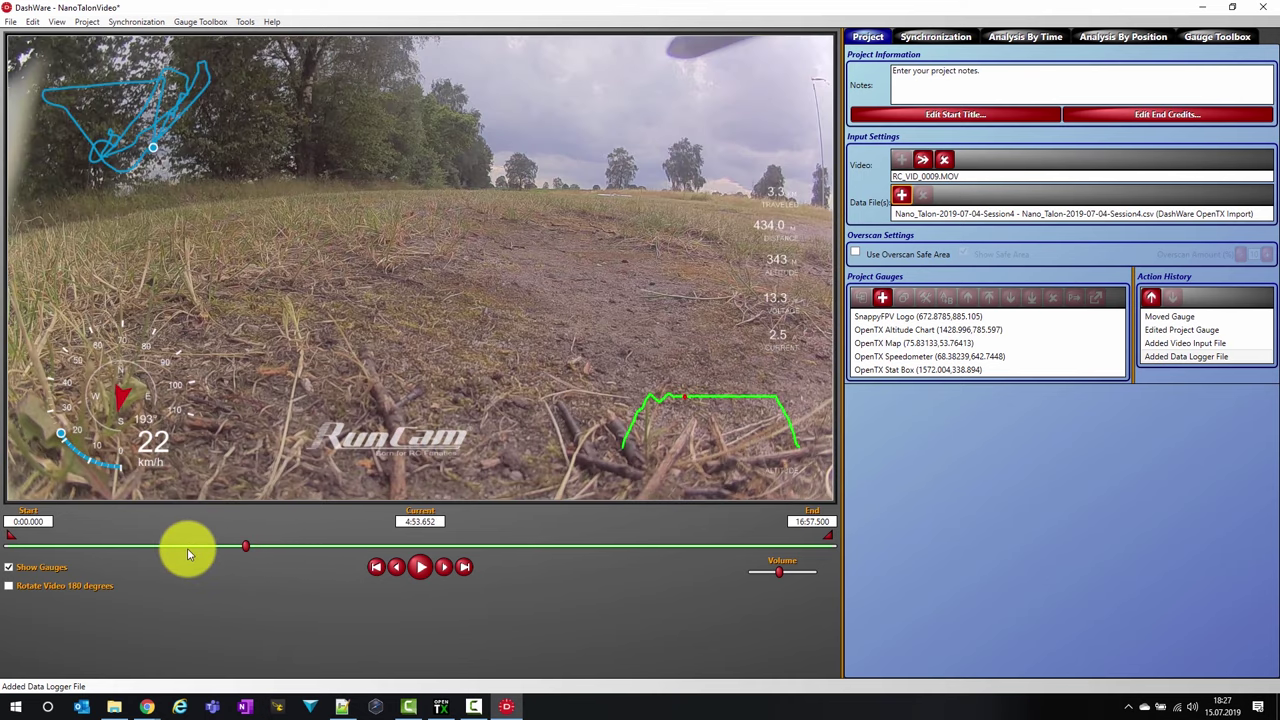
left_click_drag(187, 548, 172, 549)
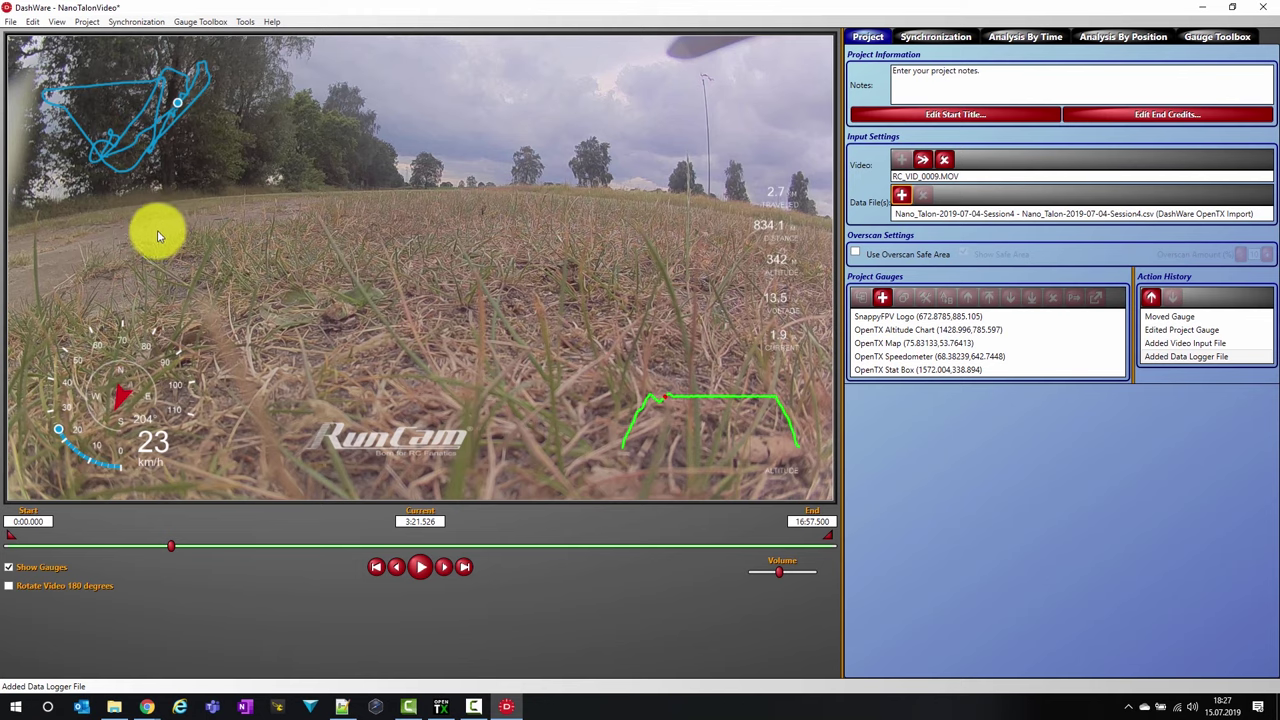
- Zoom the synchronization map in fully, turn off syncing with the video, and move the data position alone to about 1:13
left_click(934, 38)
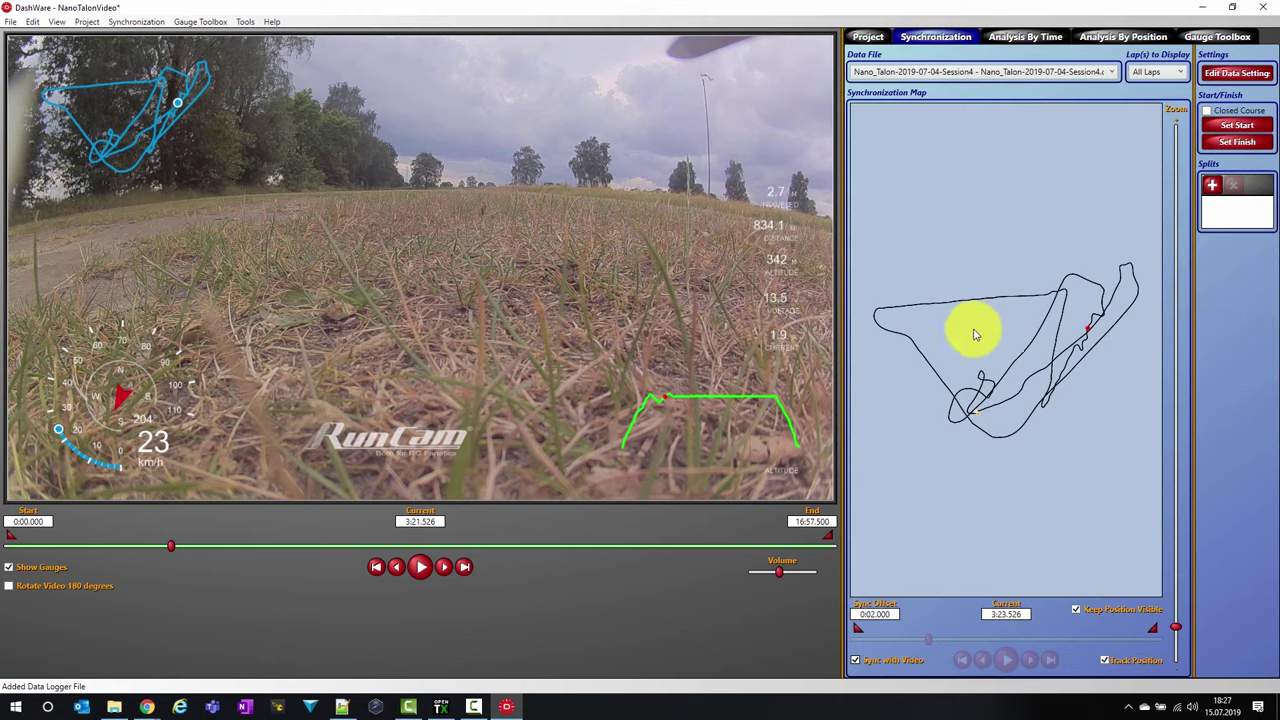
mouse_move(1178, 628)
left_mouse_down()
mouse_move(1194, 400)
mouse_move(1160, 51)
left_mouse_up()
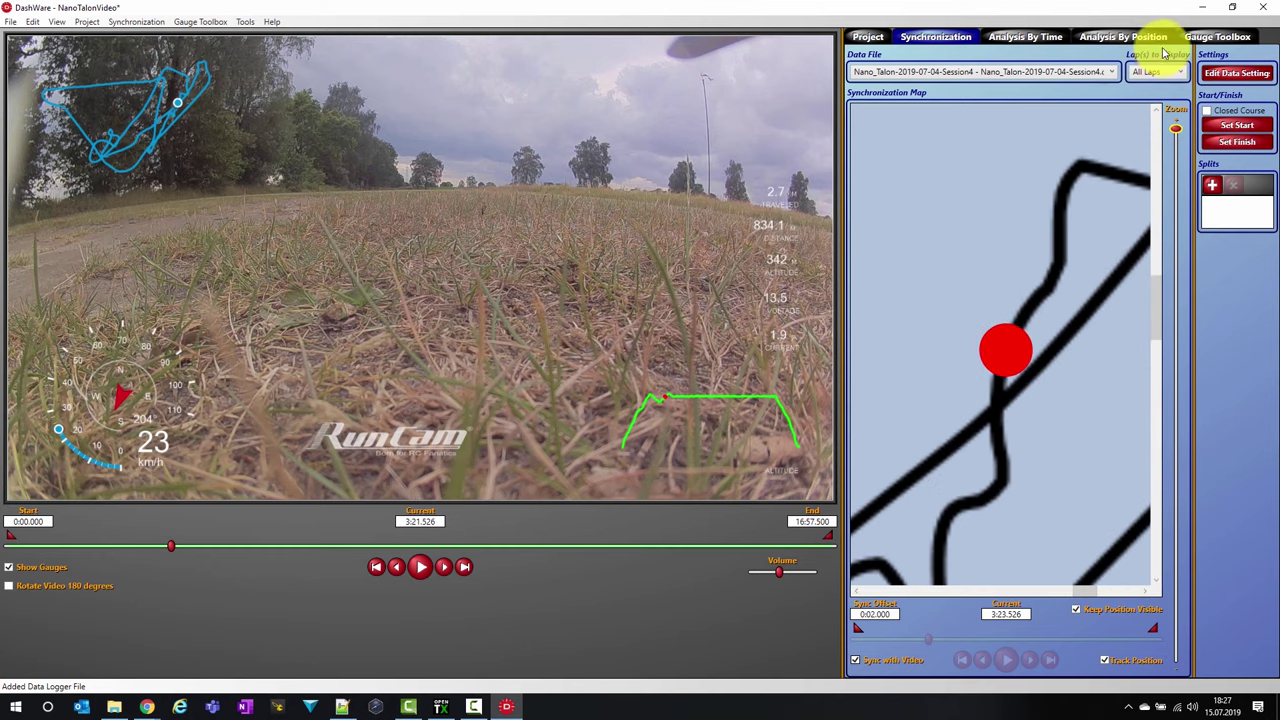
left_click(856, 662)
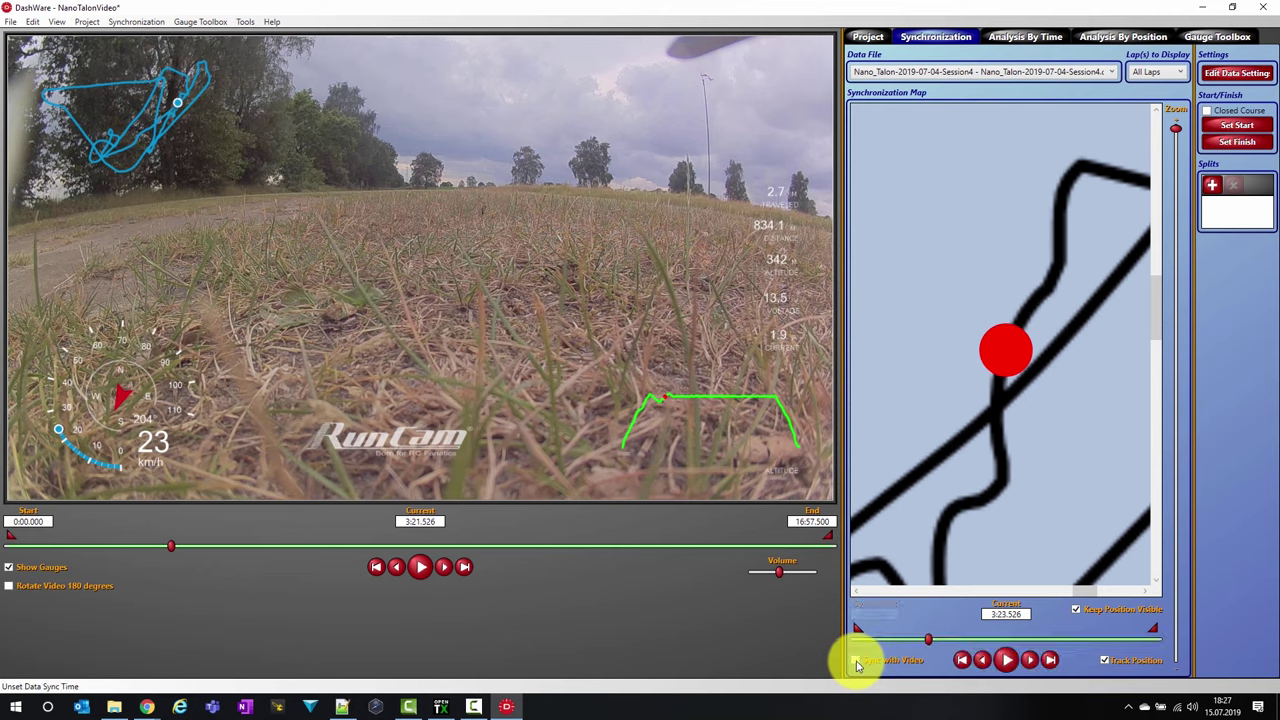
left_click_drag(928, 643, 880, 641)
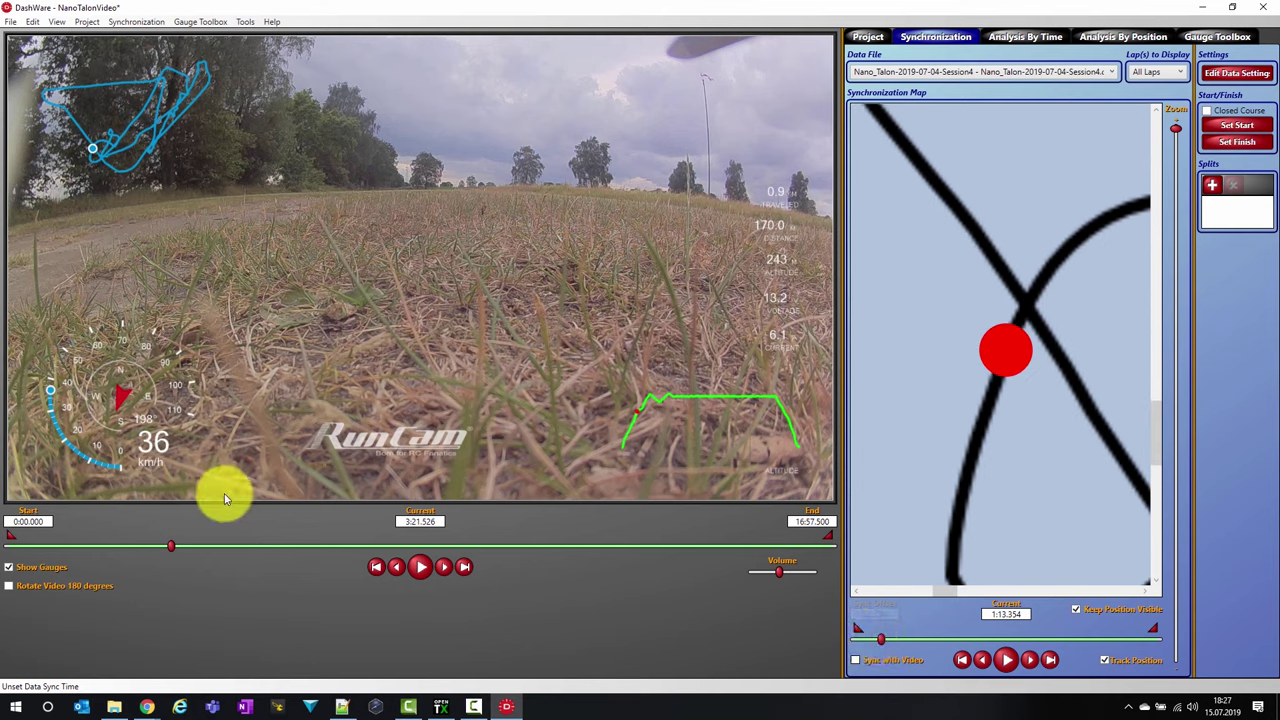
- Position the video on the launch of the plane at 5:20.901, fine-tuning frame by frame
left_click_drag(171, 545, 268, 544)
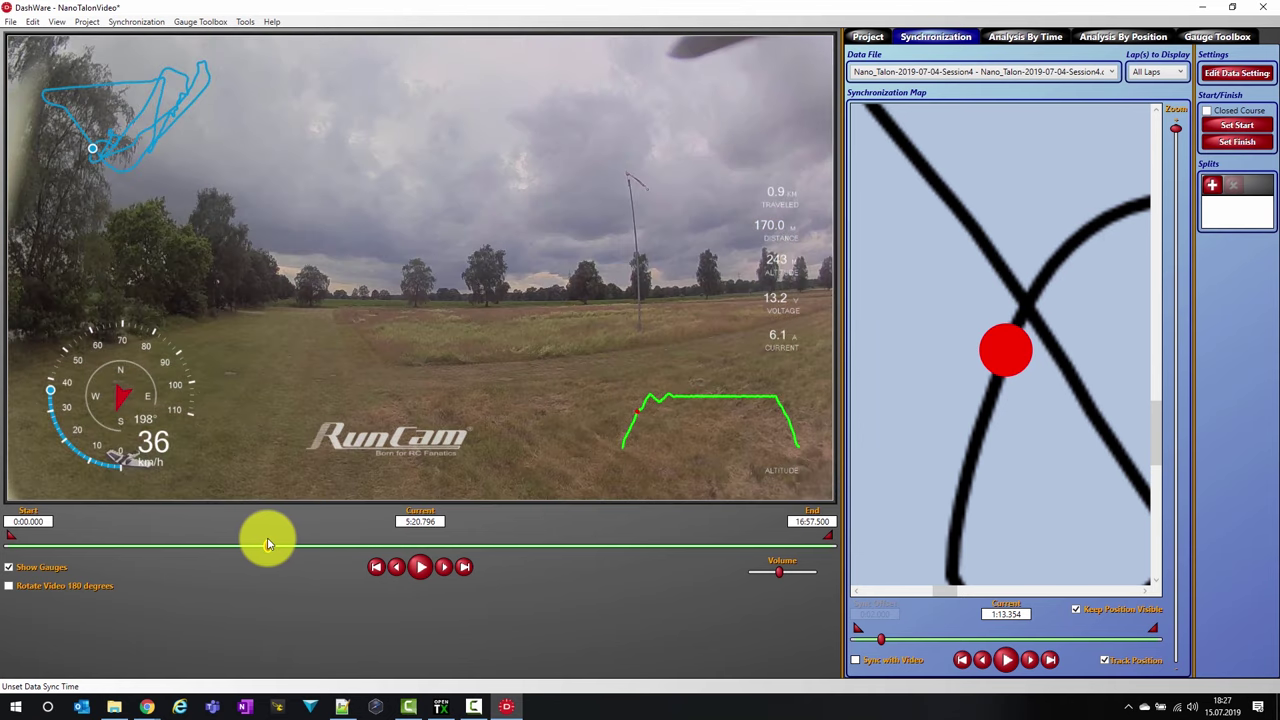
left_click(267, 544)
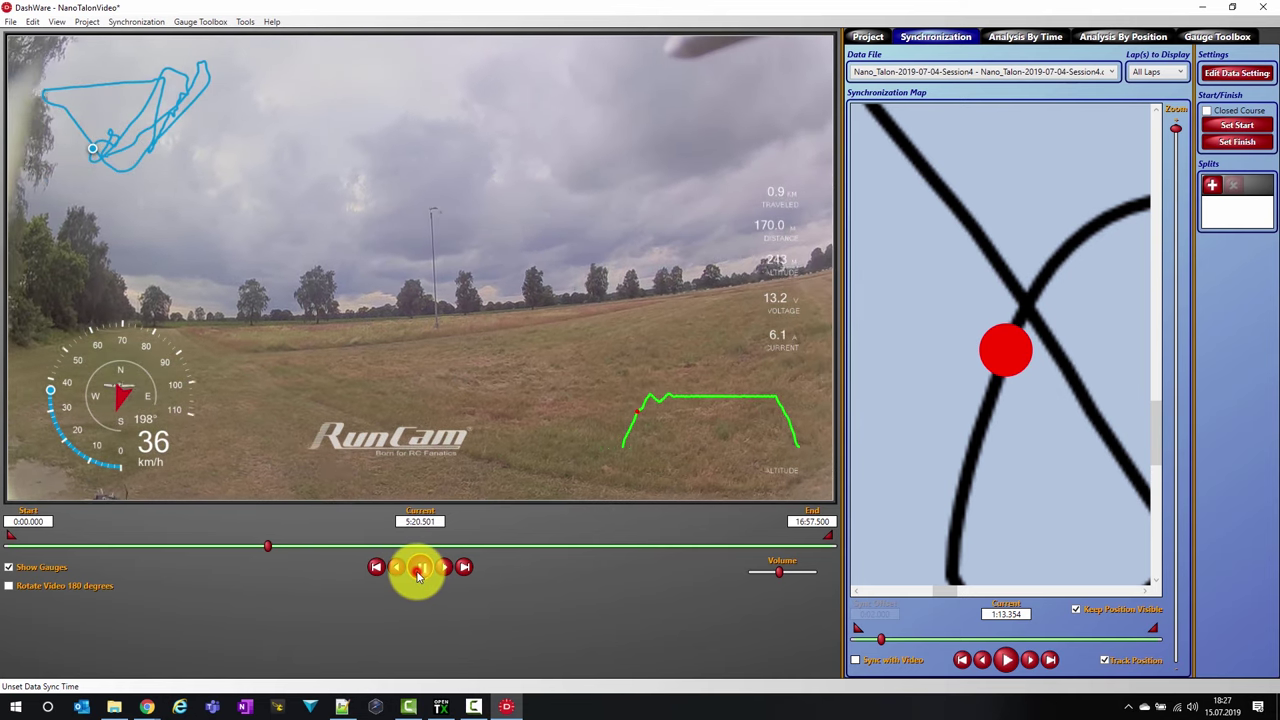
left_click(418, 577)
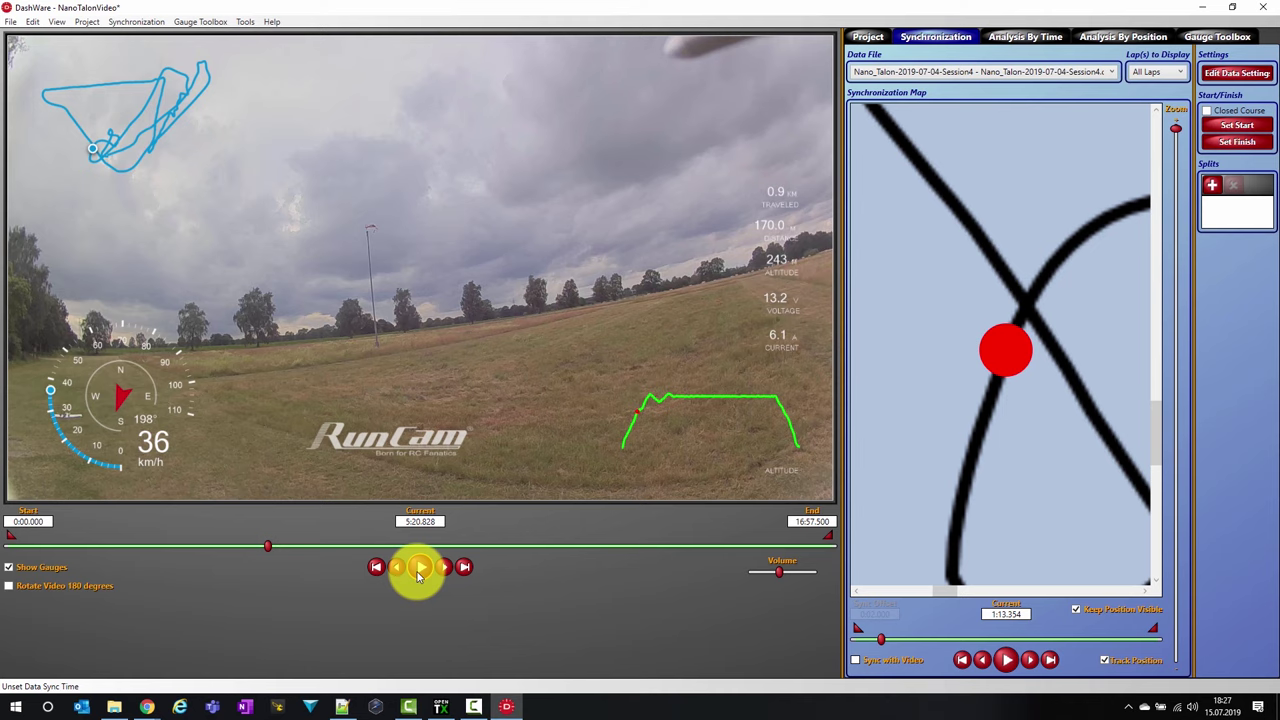
left_click(400, 572)
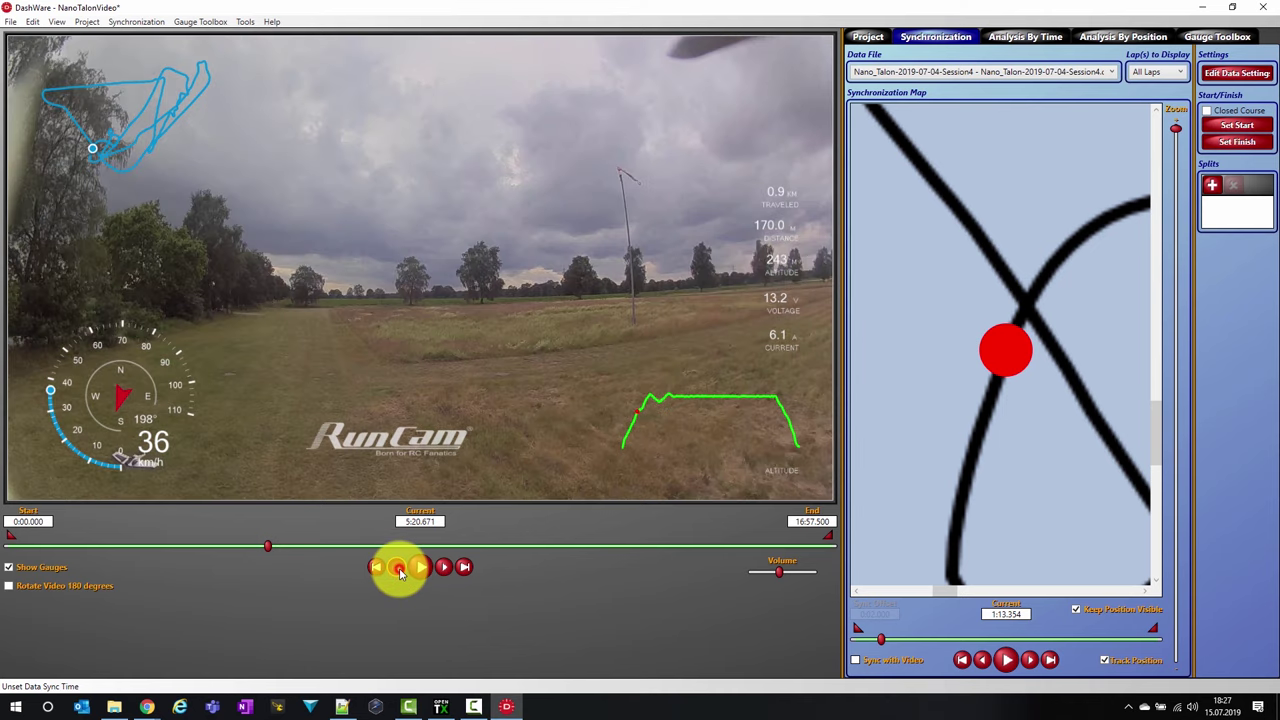
left_click(400, 572)
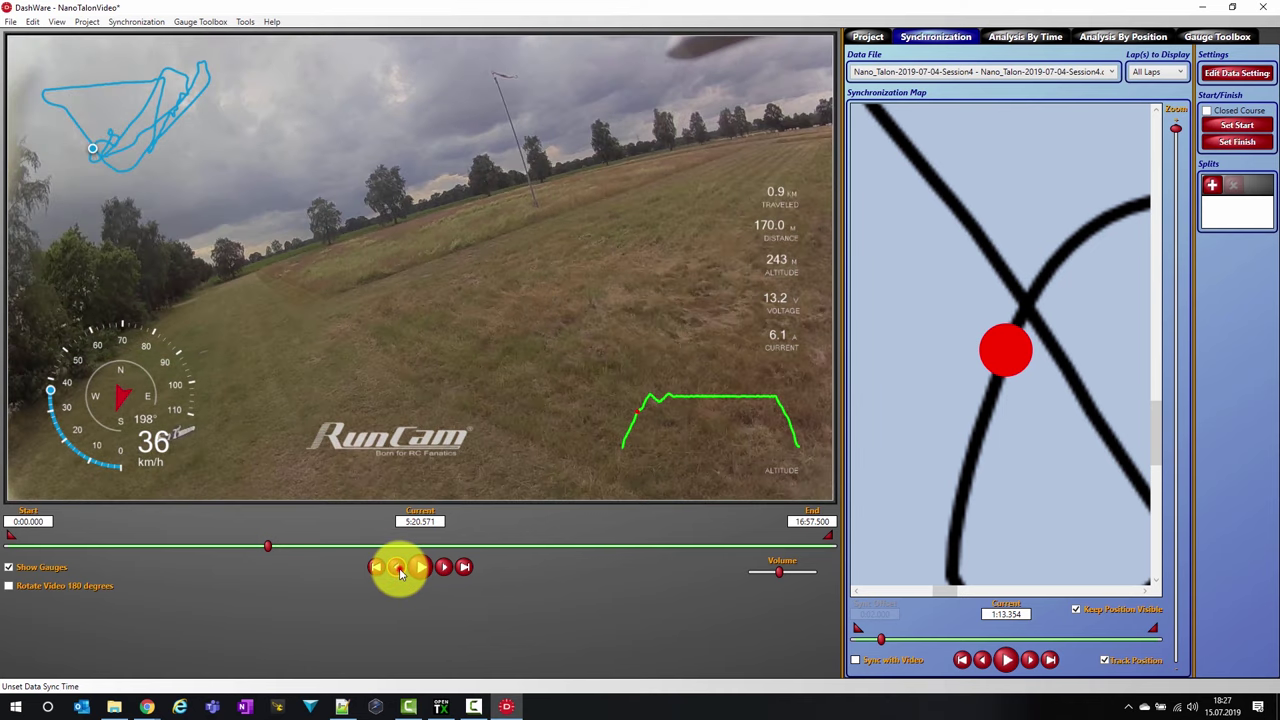
left_click(400, 572)
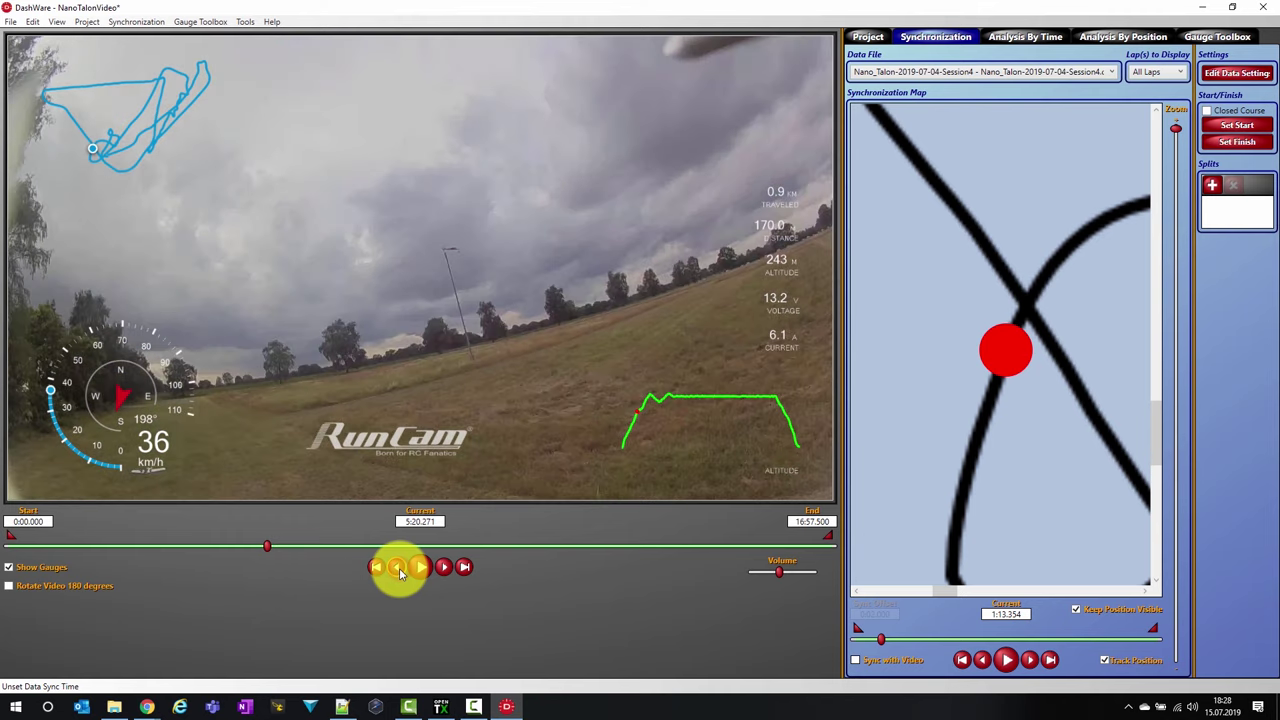
left_click(400, 572)
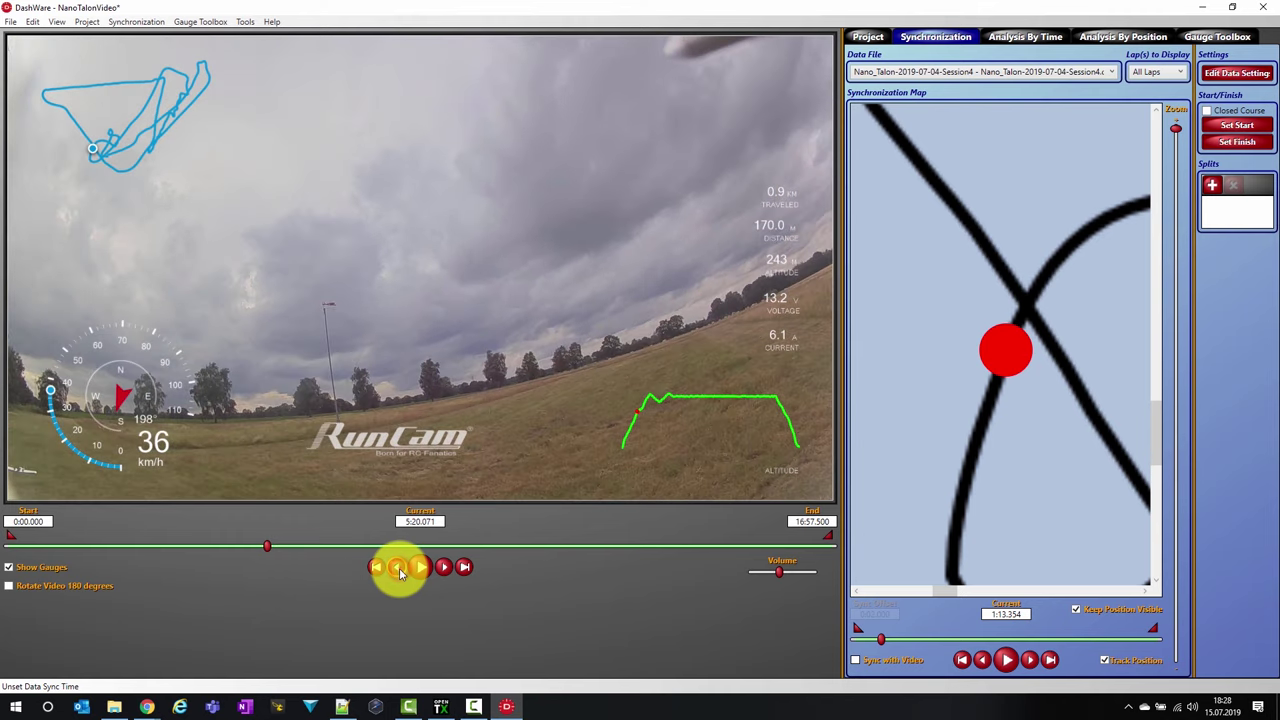
left_click(400, 572)
left_click(400, 572)
left_click(400, 572)
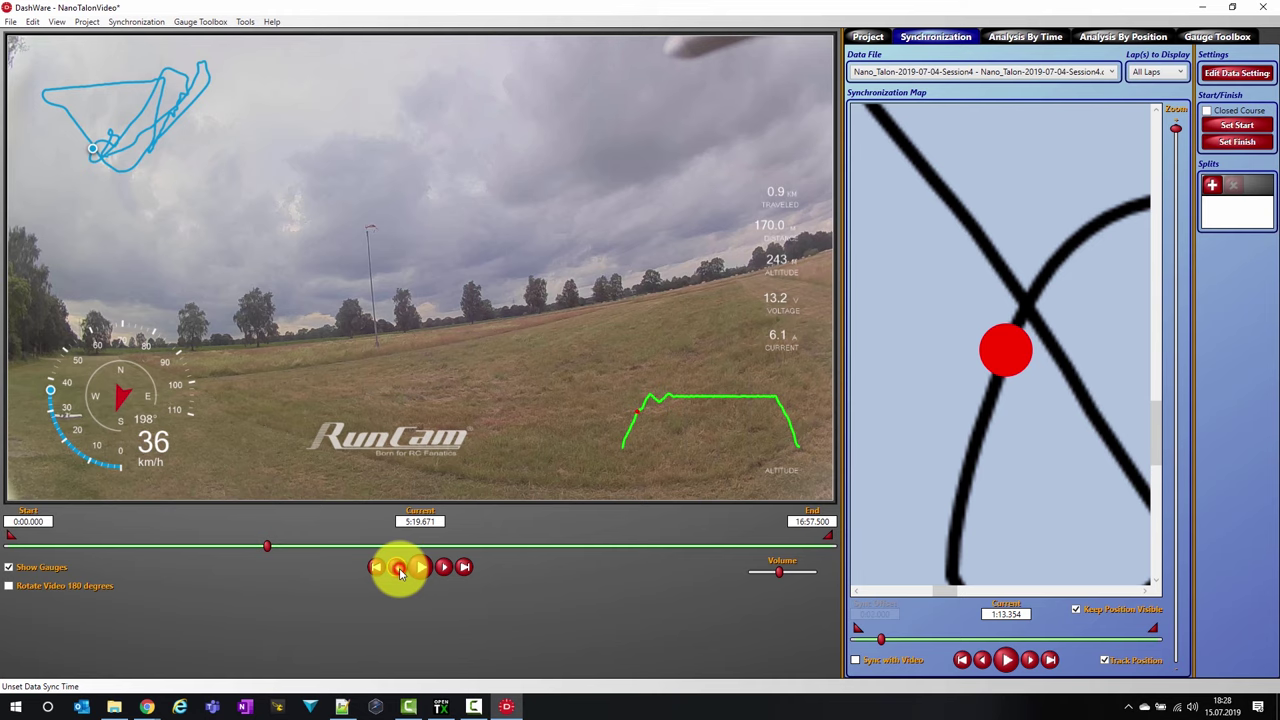
left_click(400, 572)
left_click(400, 572)
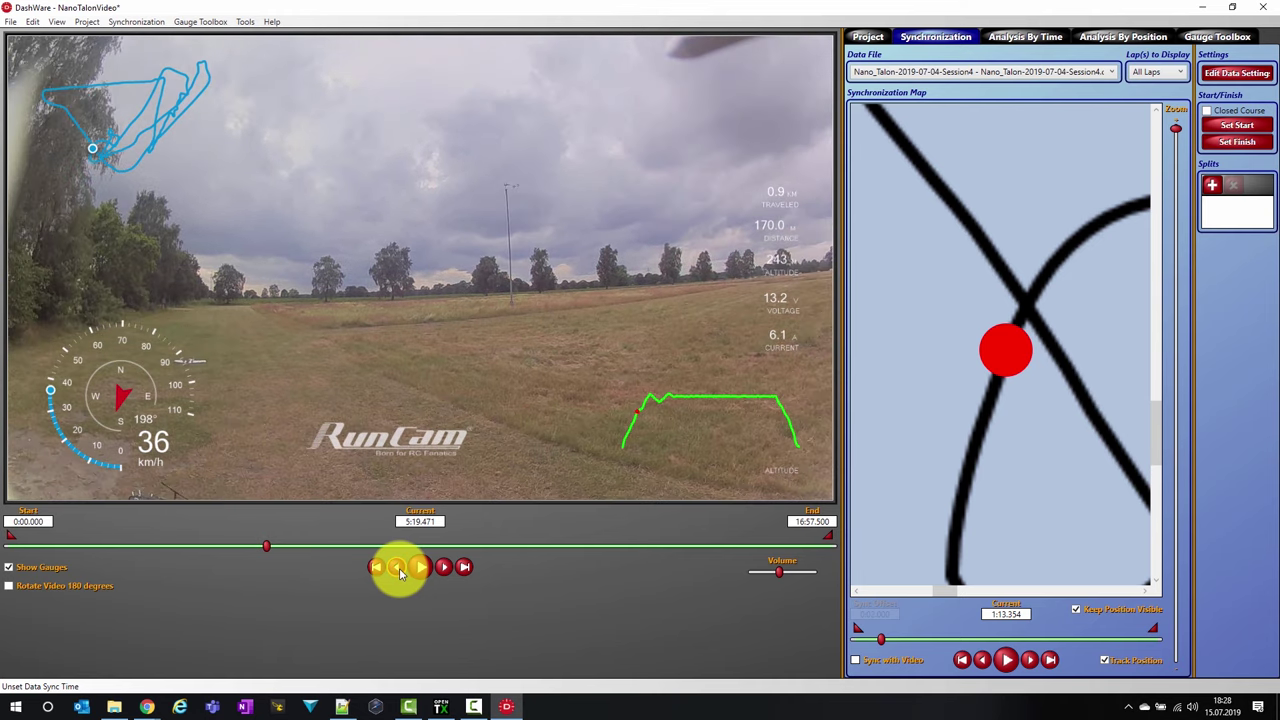
left_click(418, 567)
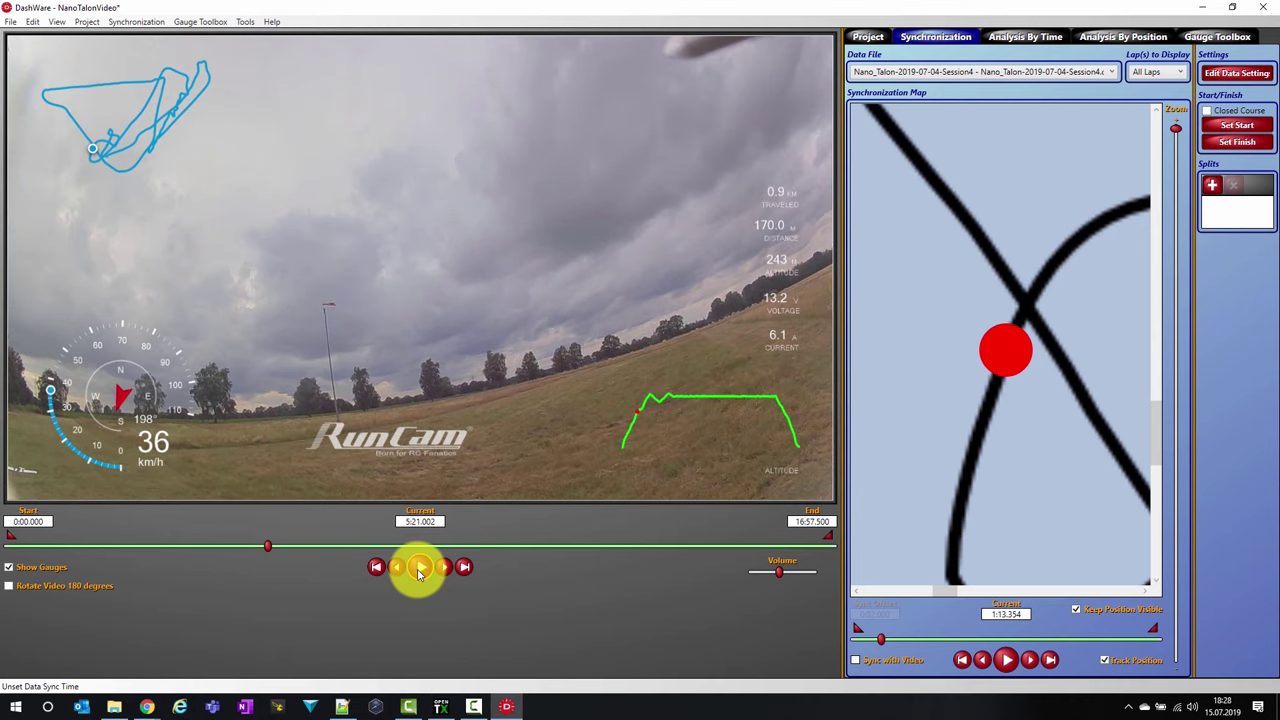
left_click(398, 572)
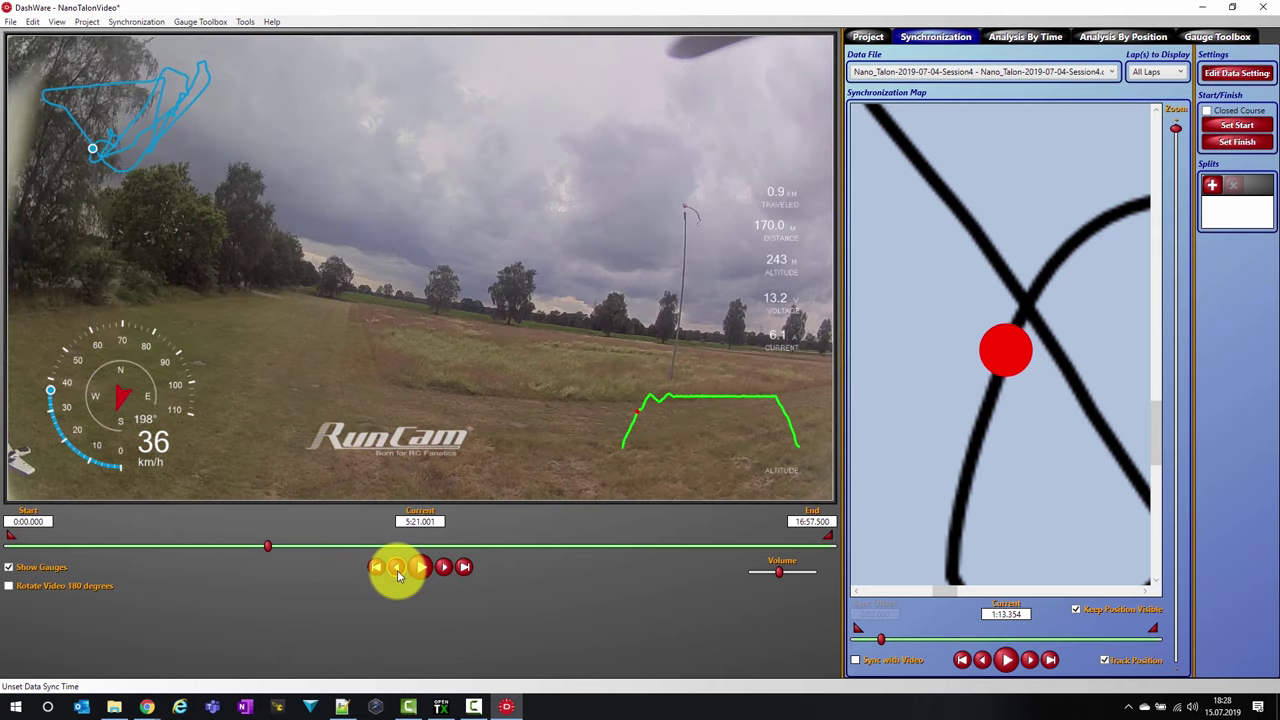
left_click(398, 572)
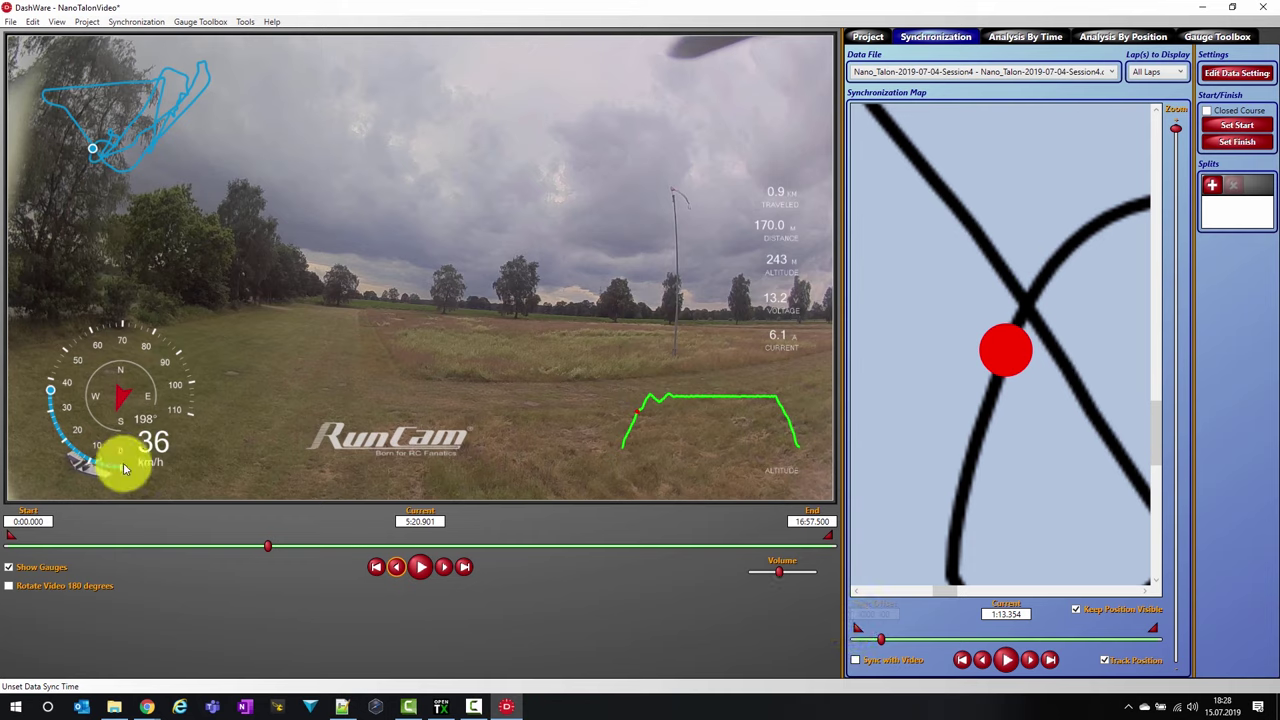
- Set the data position to 0:03.017, where the speed begins to rise, sync it with the video, and play the result
left_click_drag(884, 644, 850, 641)
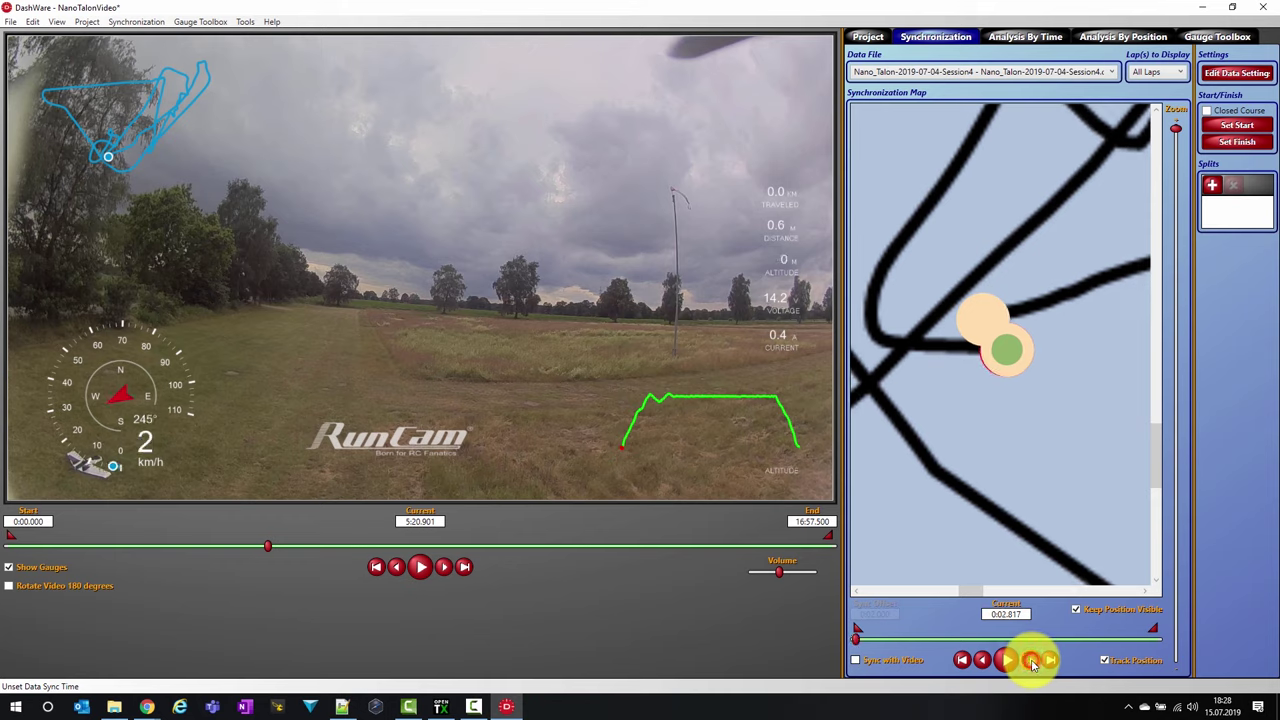
left_click(1031, 662)
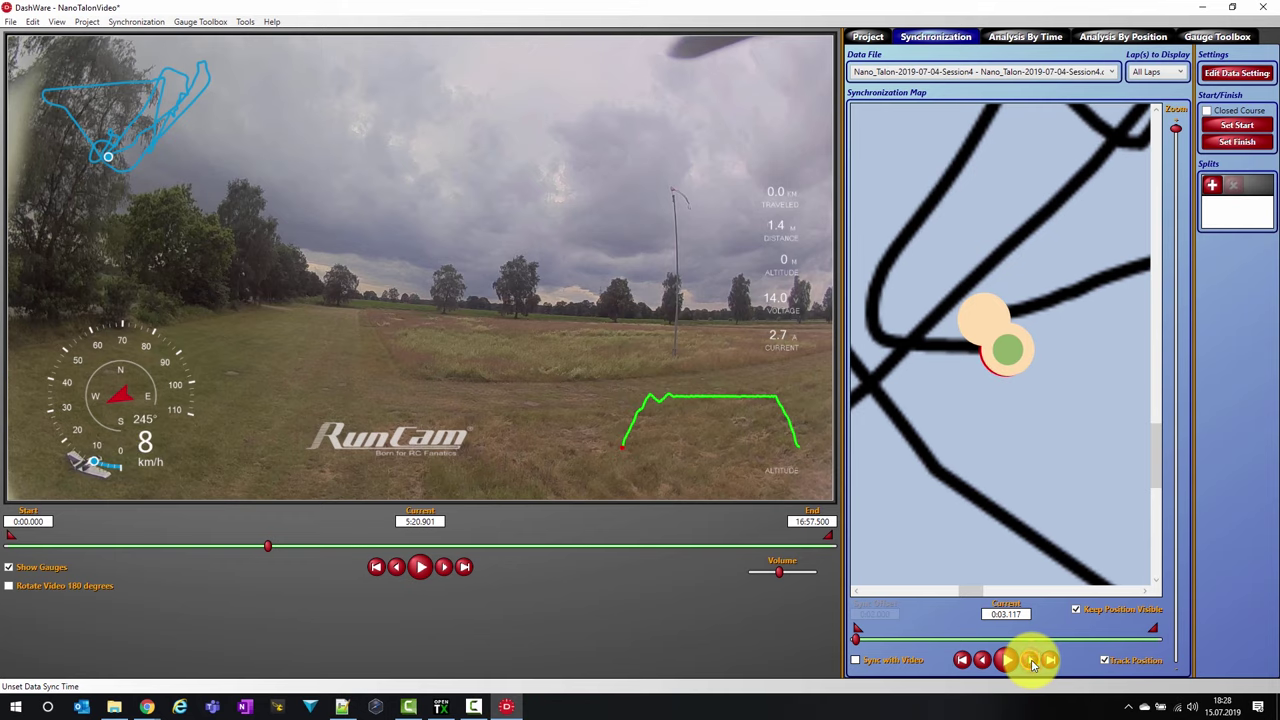
left_click(985, 661)
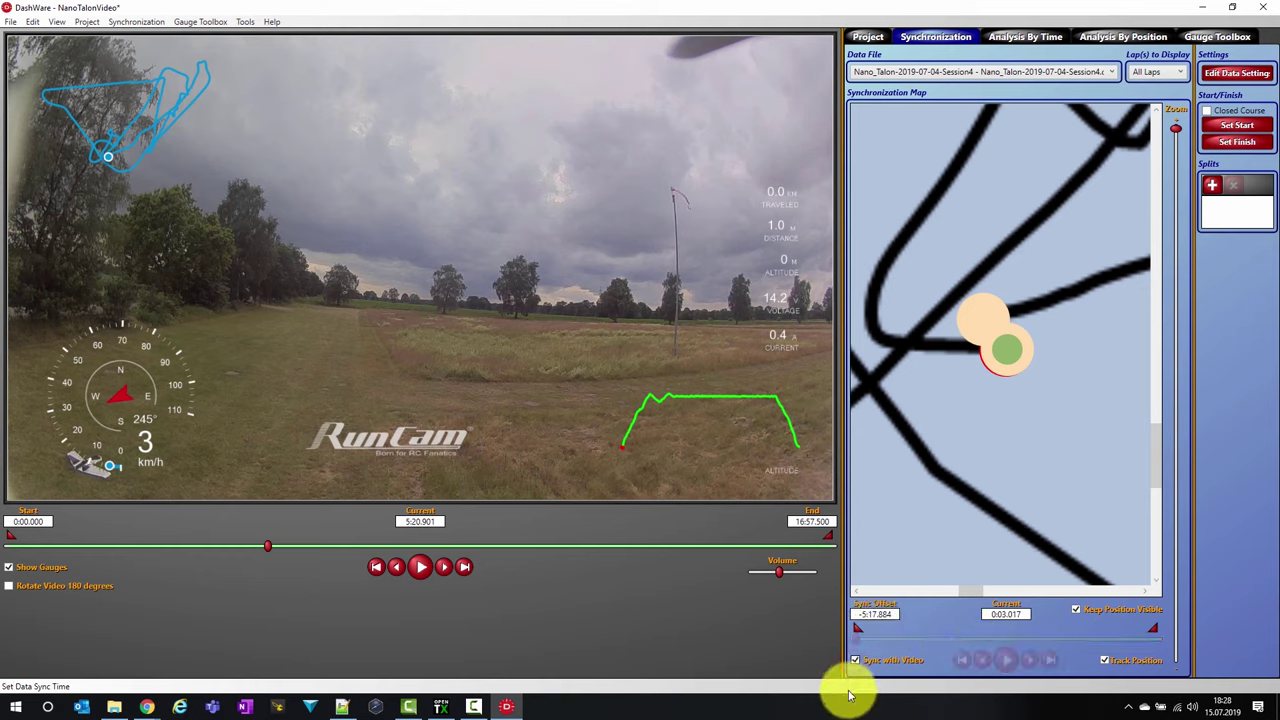
left_click(421, 582)
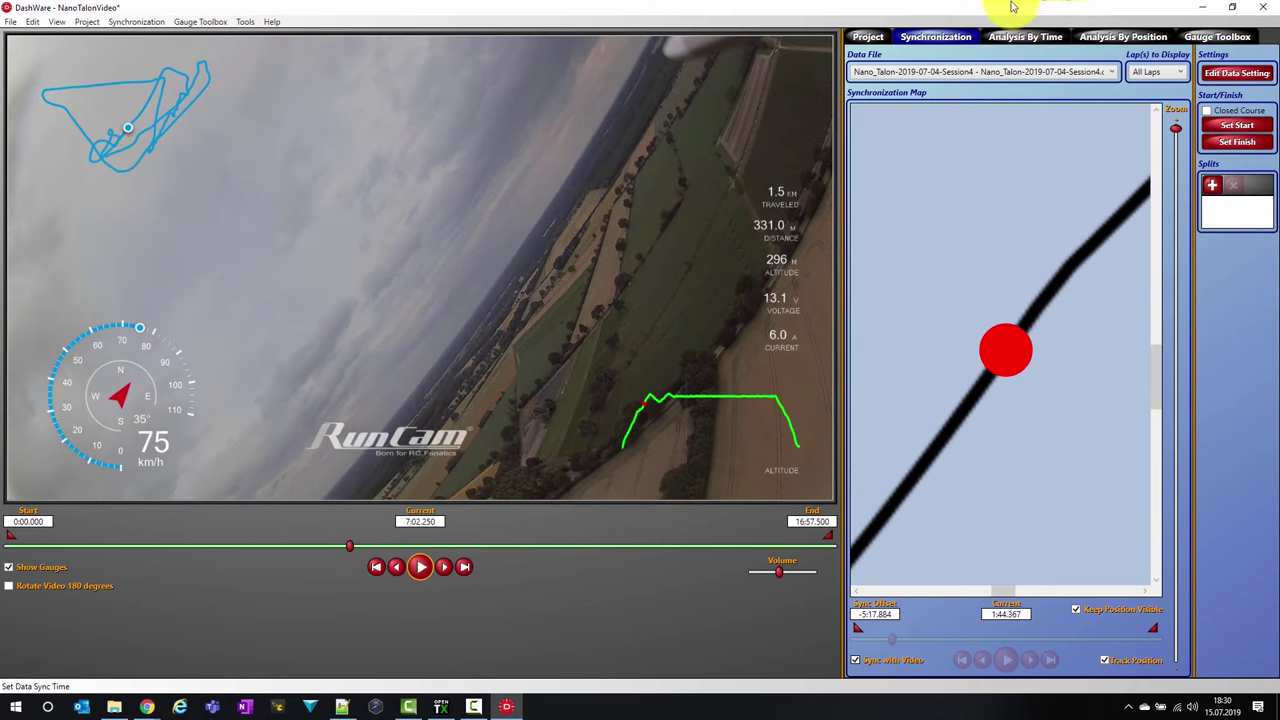
- Look over the project and toolbox gauges, and open the project's OpenTX Altitude Chart in the Gauge Designer
left_click(864, 37)
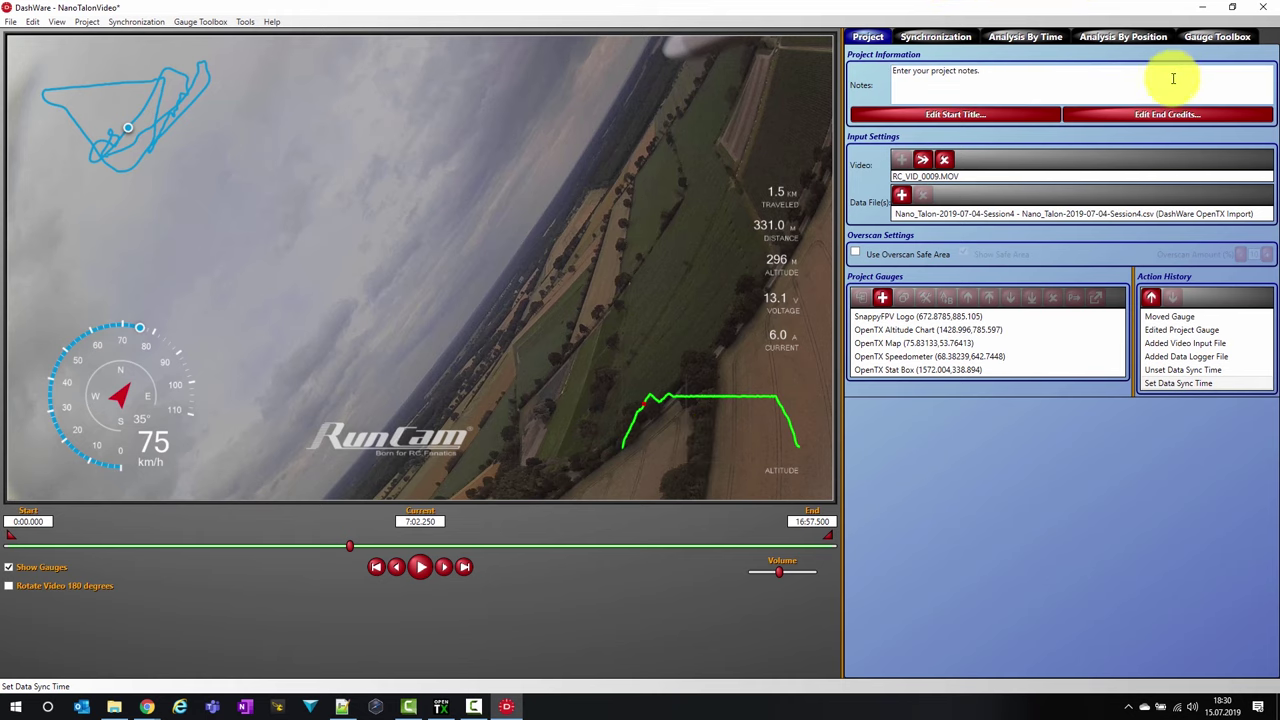
left_click(1214, 38)
scroll(1000, 340, "up", 10)
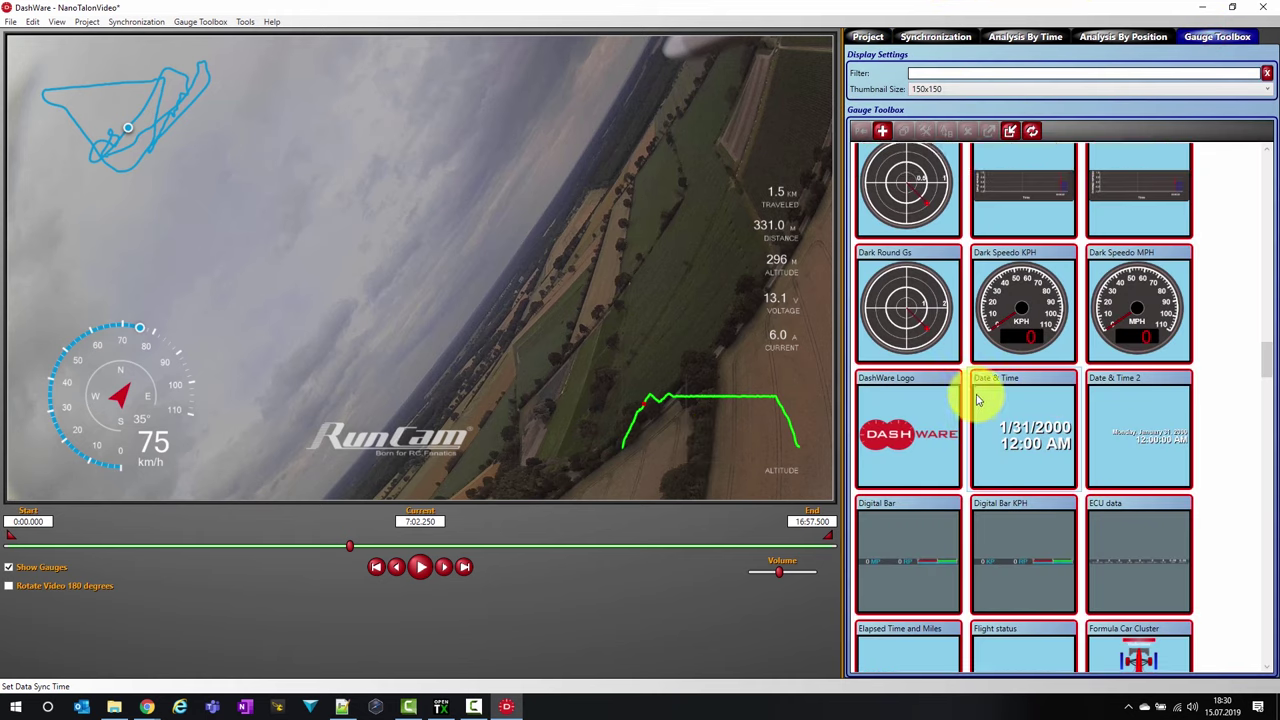
left_click(866, 36)
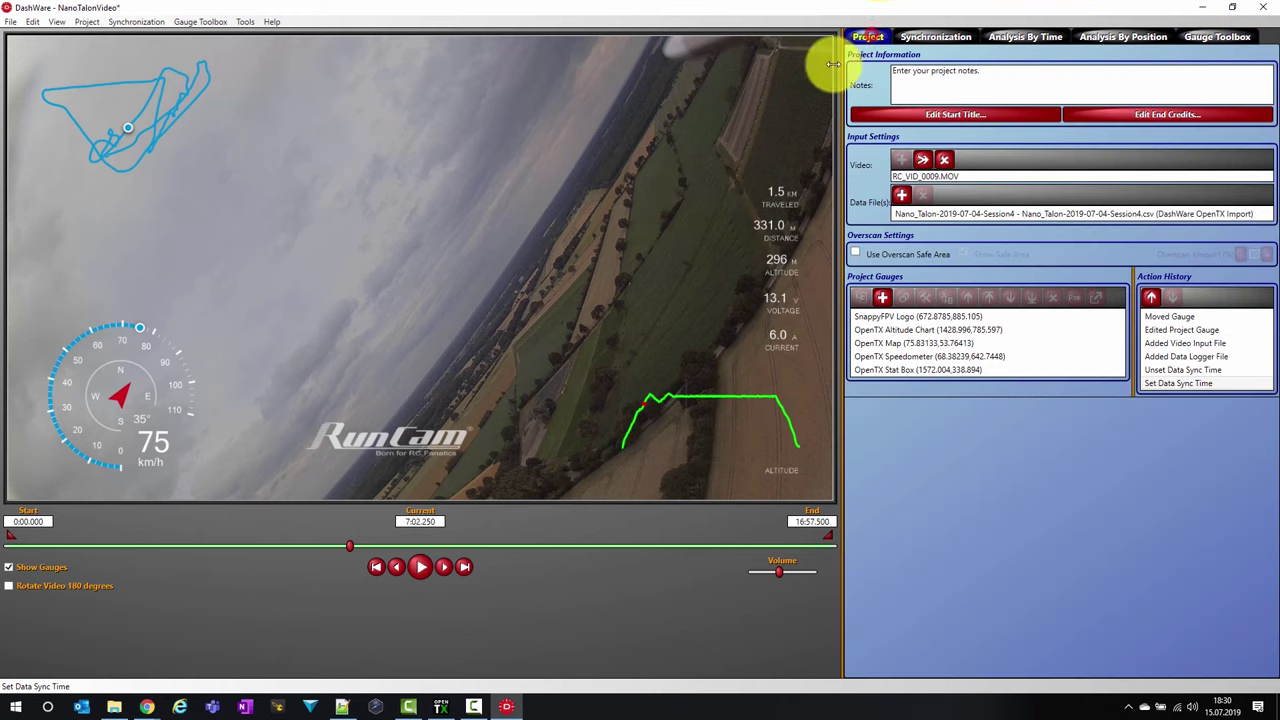
double_click(725, 404)
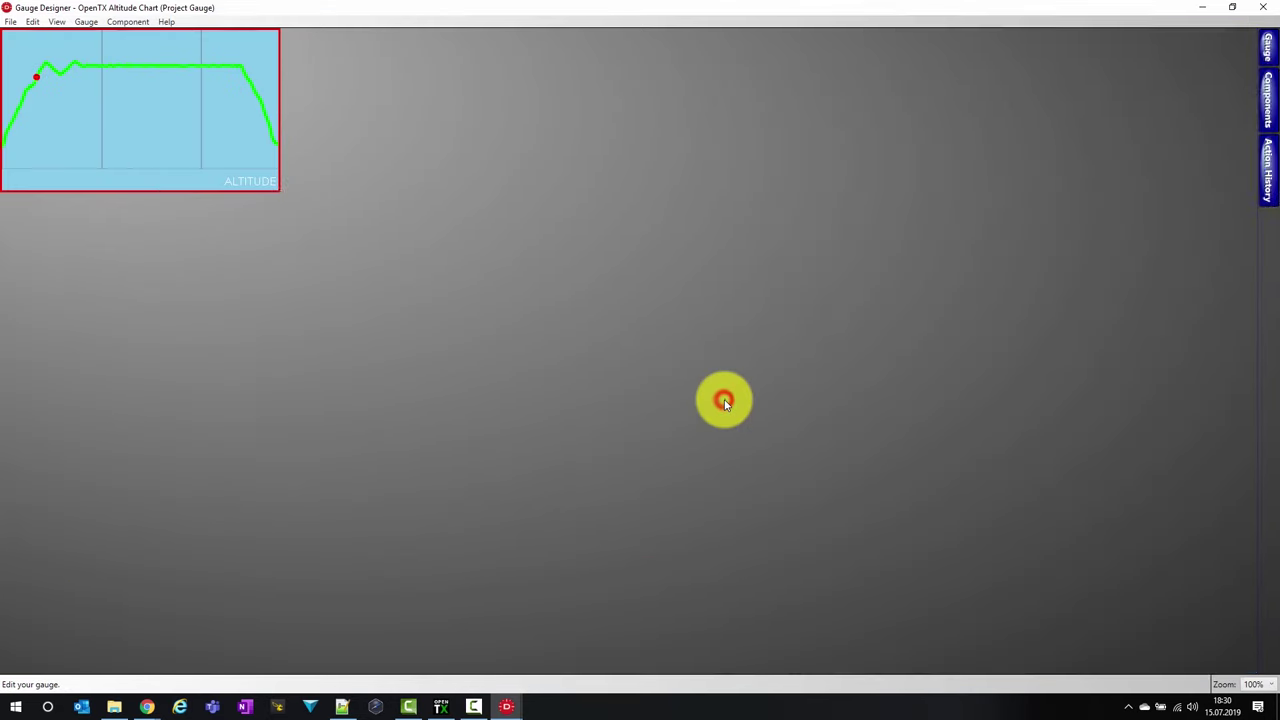
- Leave the Gauge Designer and map the OpenTX Altitude Chart's gauge input to the Current Distance data value
left_click(1263, 7)
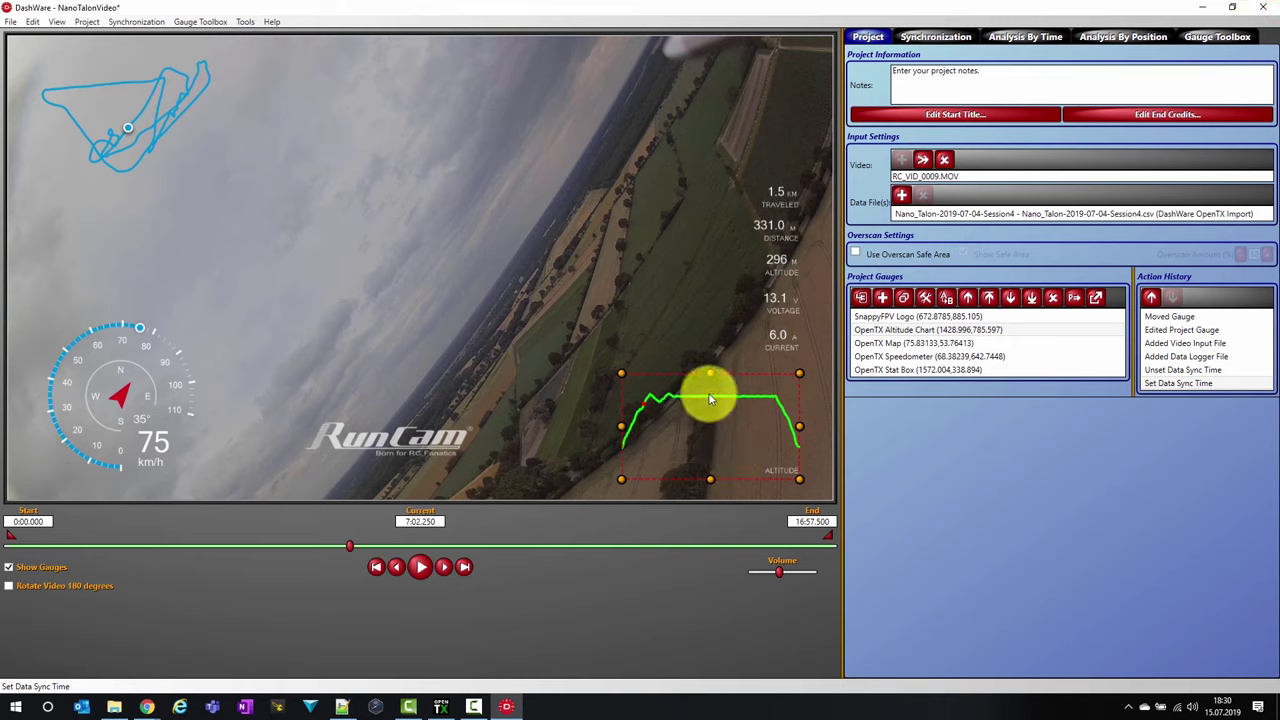
double_click(891, 336)
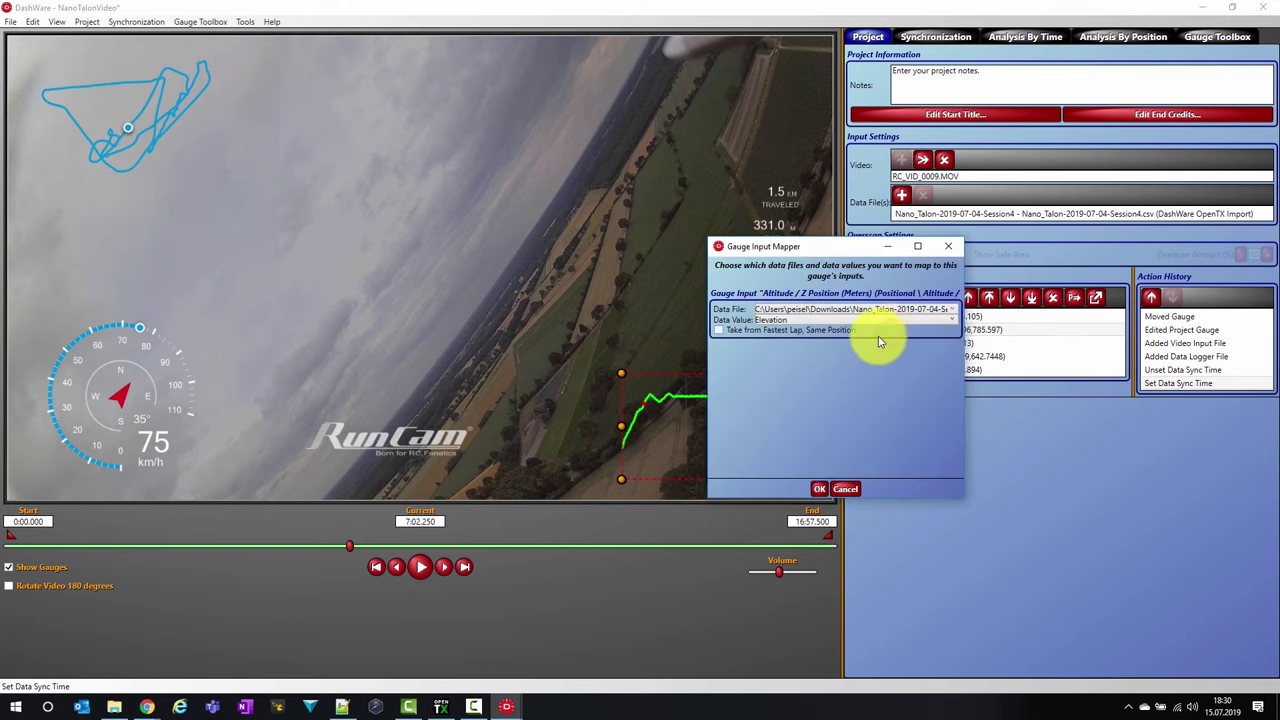
left_click(824, 321)
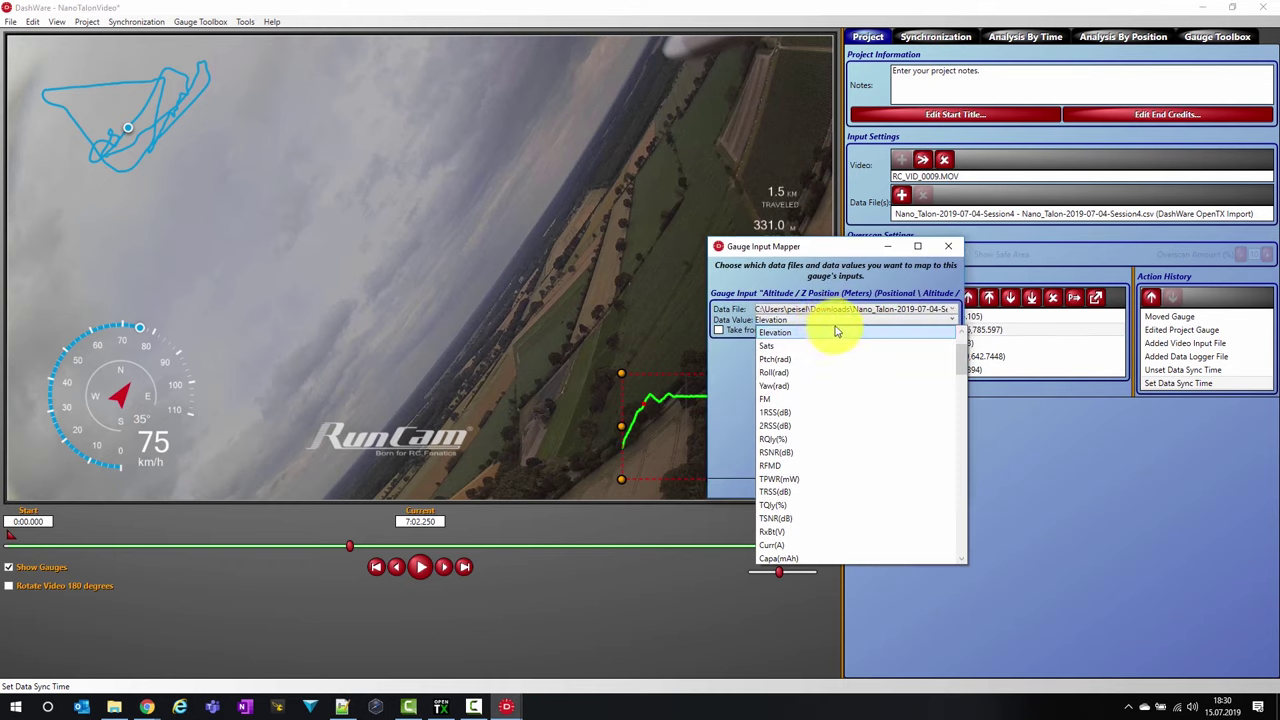
left_click_drag(963, 367, 964, 357)
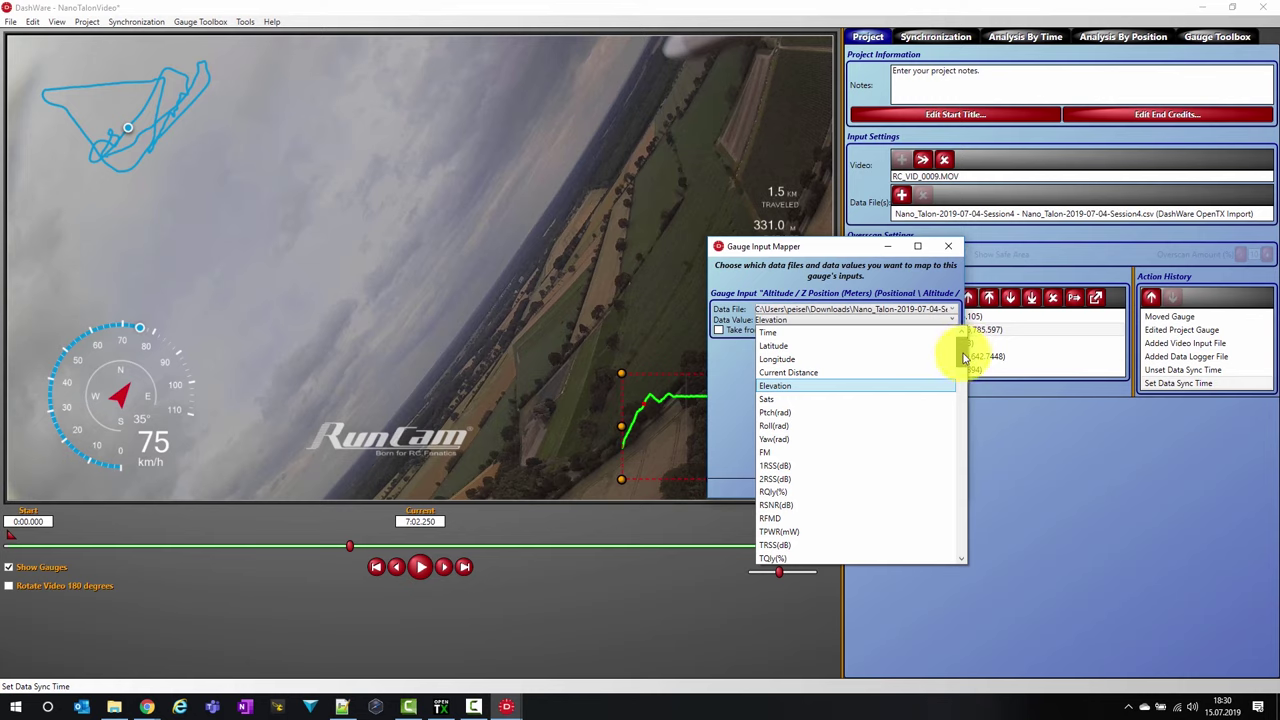
left_click(827, 374)
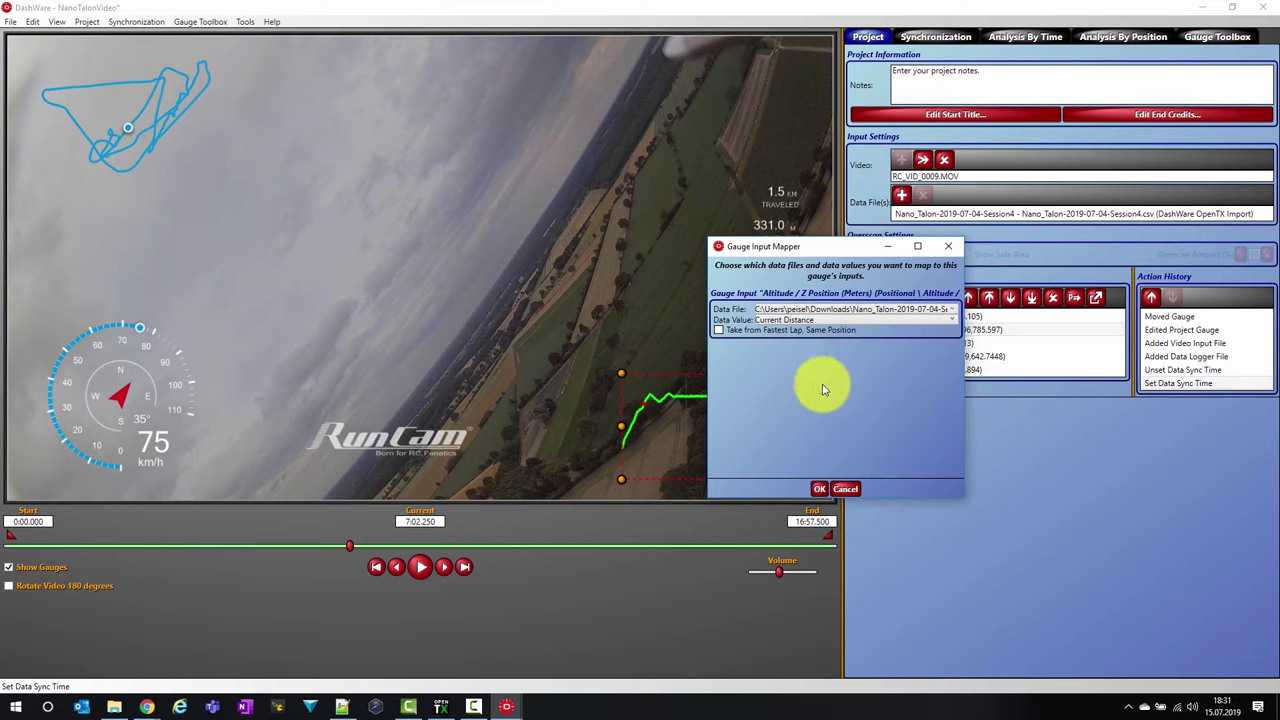
left_click(821, 491)
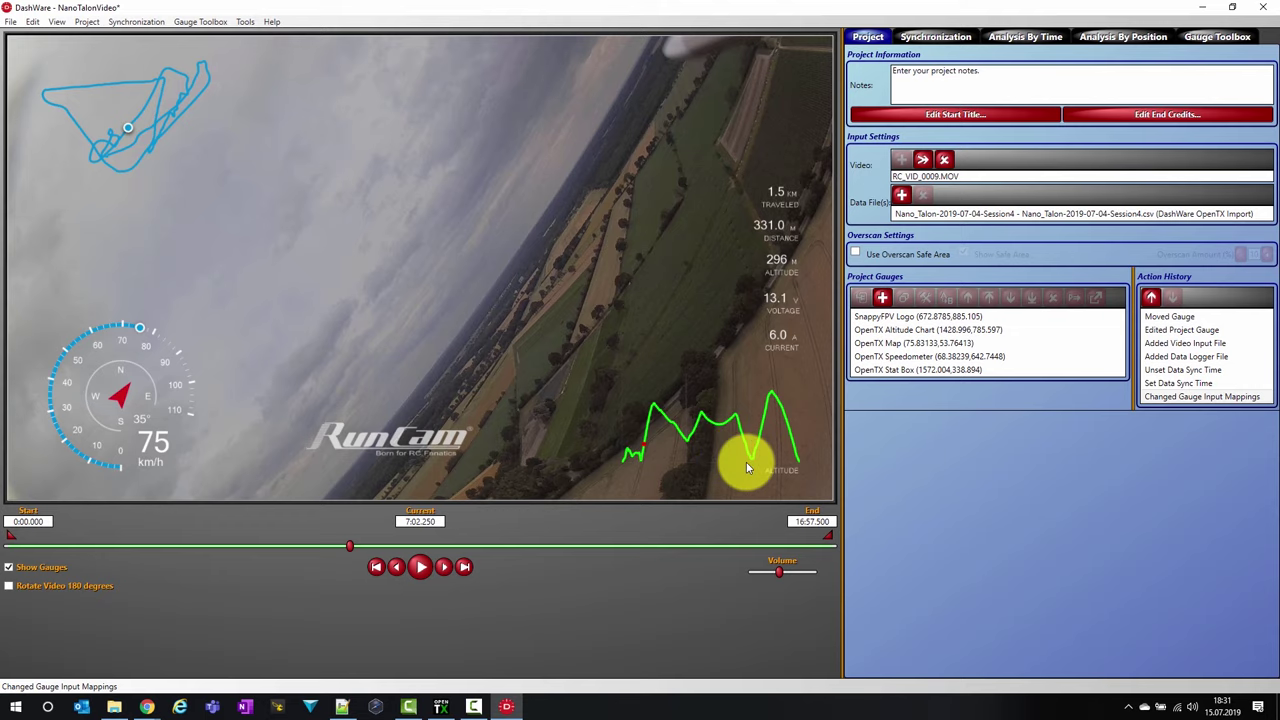
- Open the remapped chart gauge in the Gauge Designer and change its ALTITUDE text label to DISTANCE
left_click(788, 470)
double_click(788, 470)
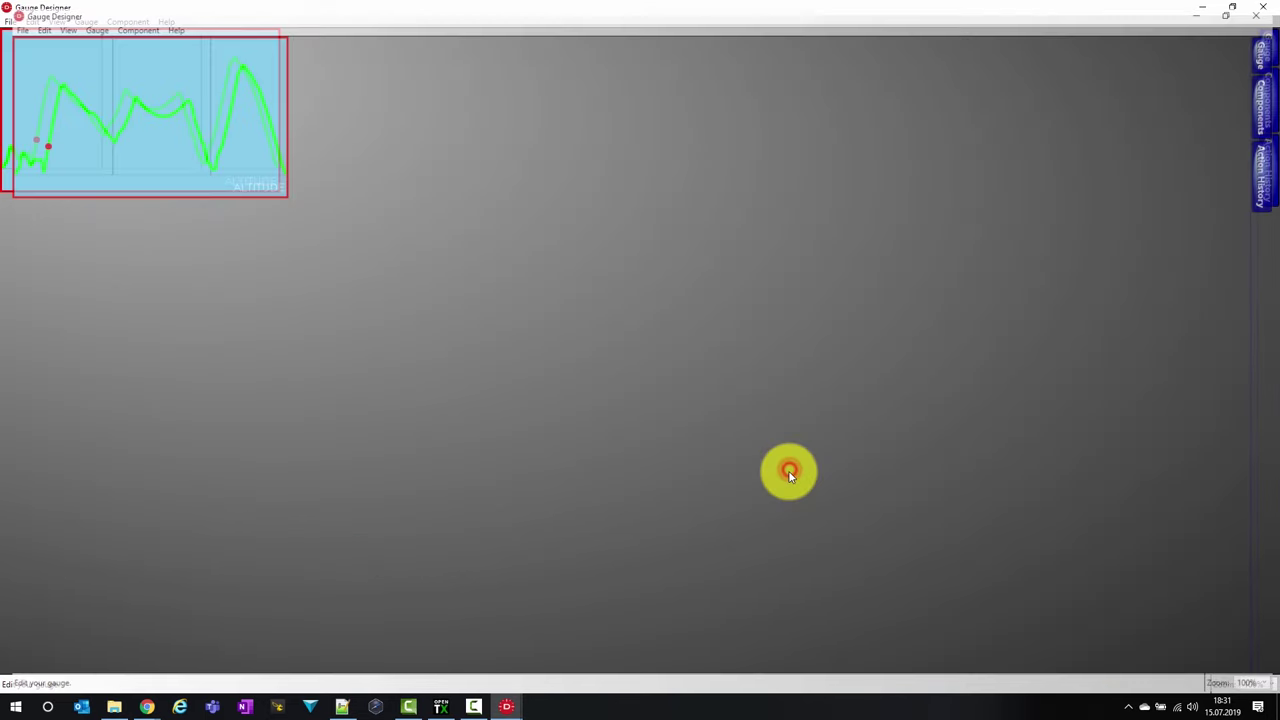
left_click(254, 190)
double_click(254, 190)
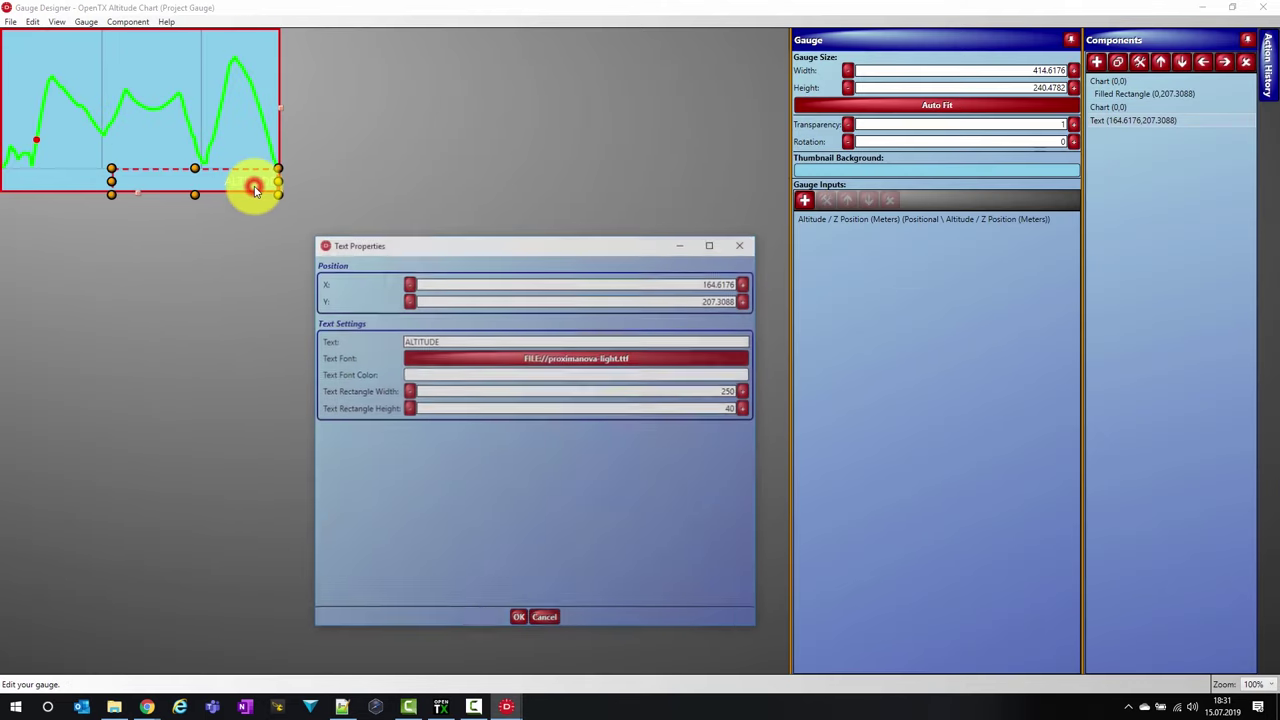
double_click(446, 340)
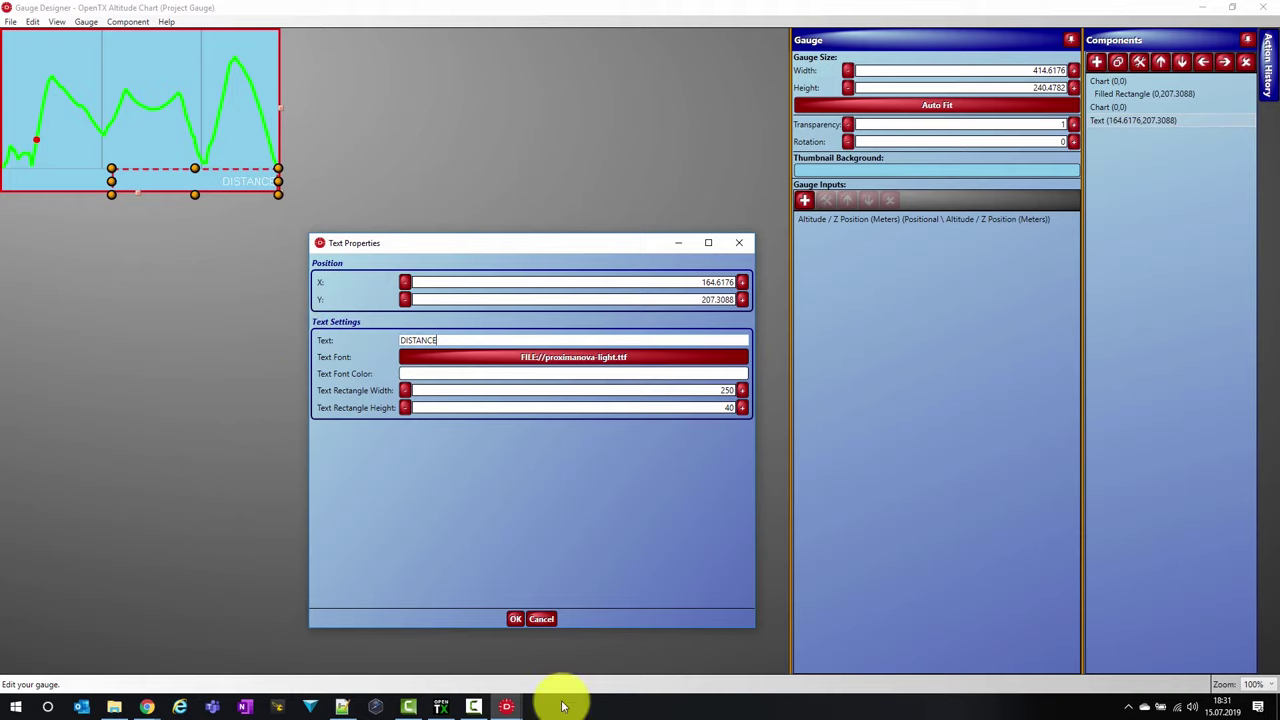
left_click(517, 619)
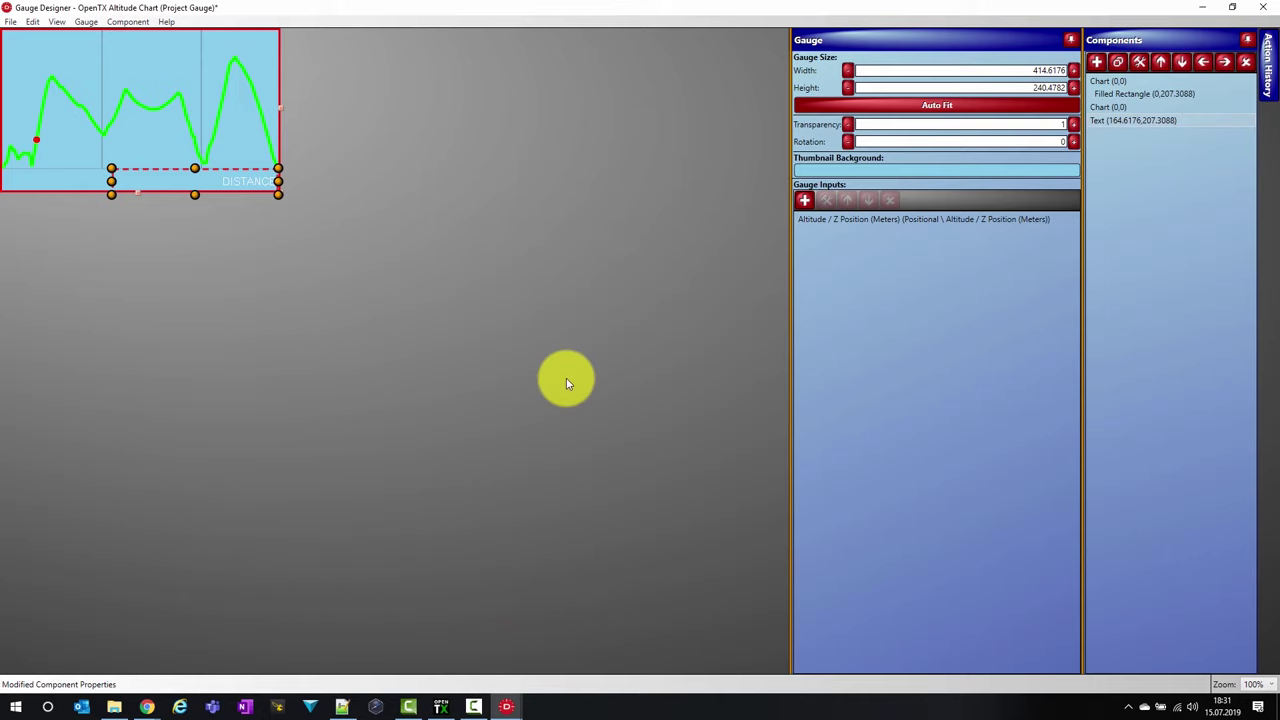
- Inspect the properties of the gauge's second chart component and its filled rectangle without changing them
left_click(208, 70)
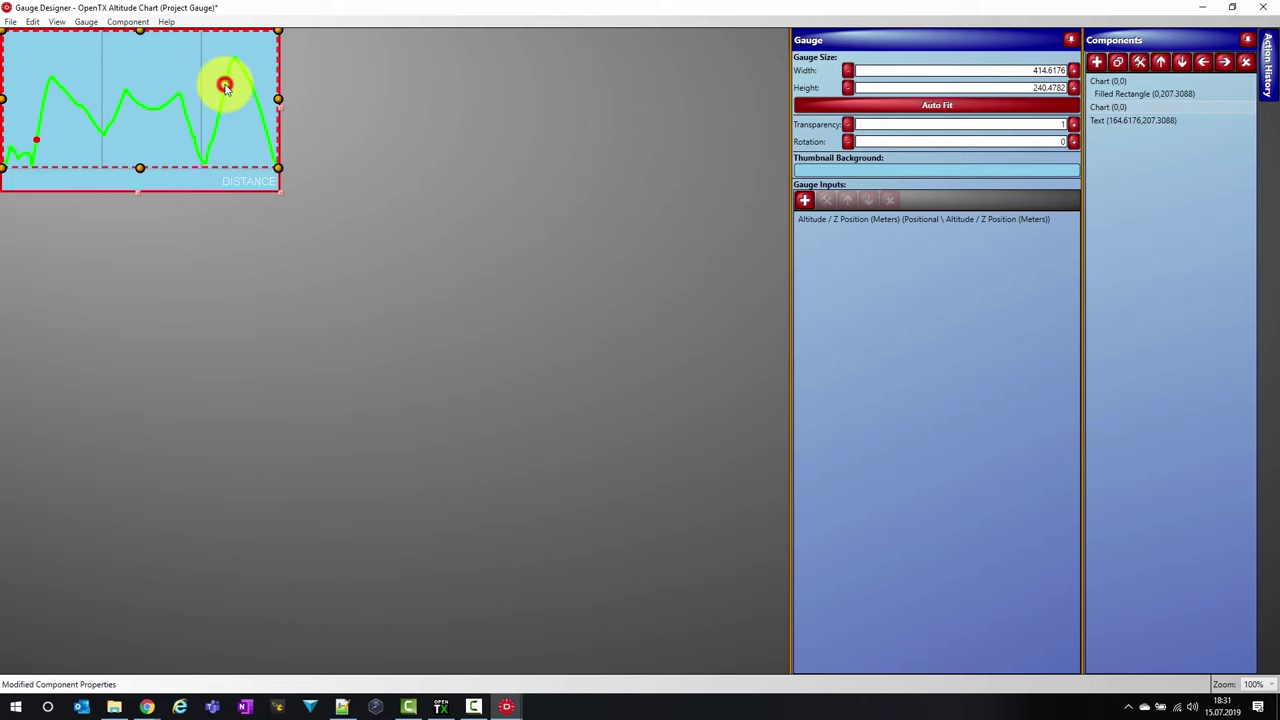
double_click(226, 87)
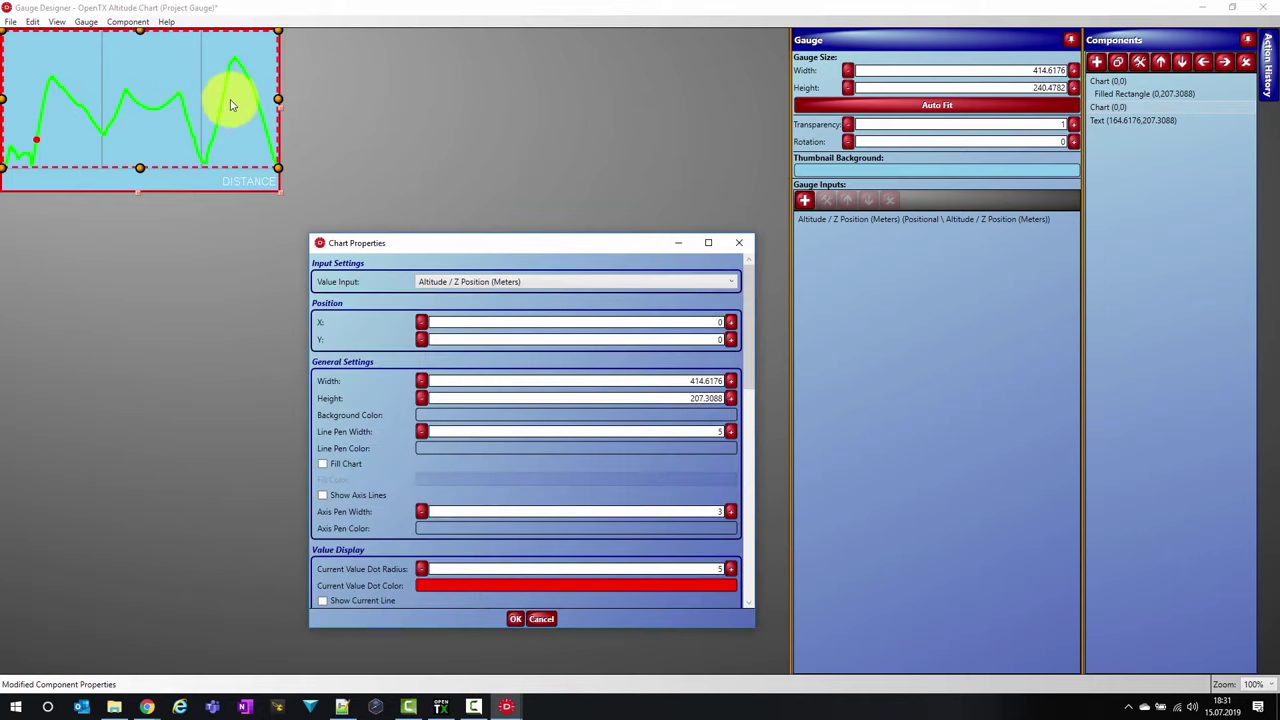
left_click(544, 619)
left_click(1112, 84)
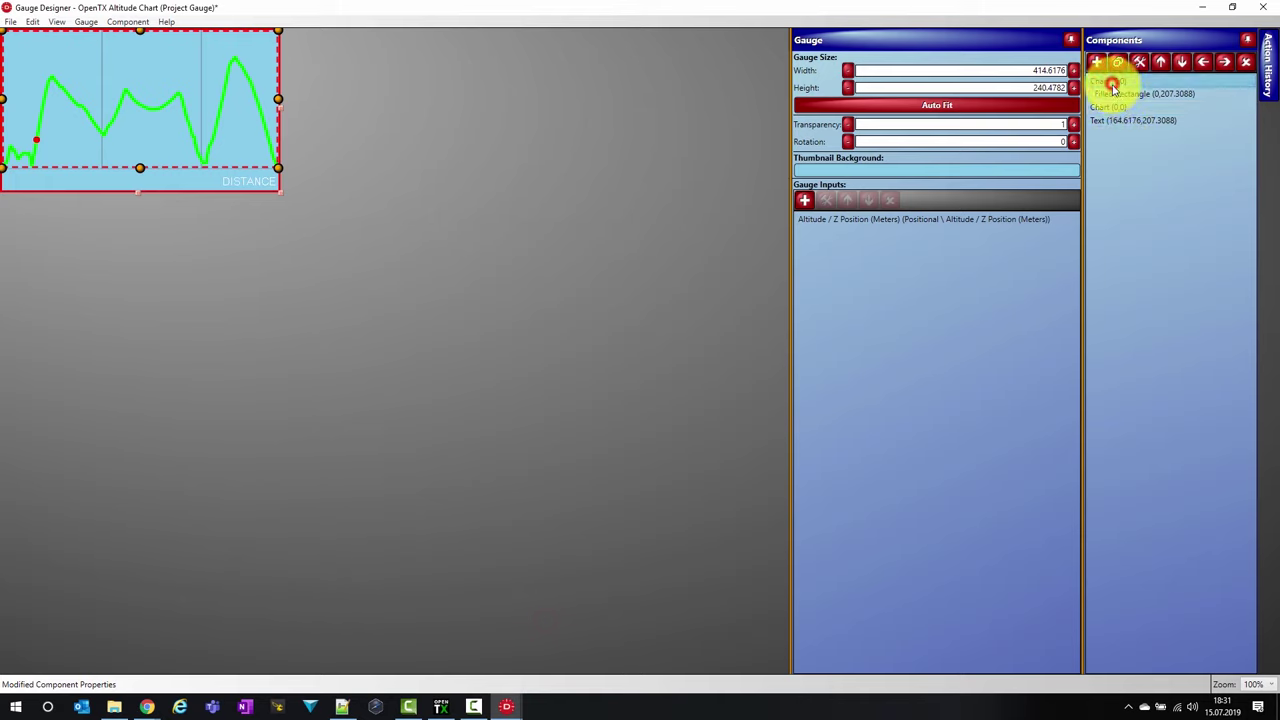
double_click(1110, 92)
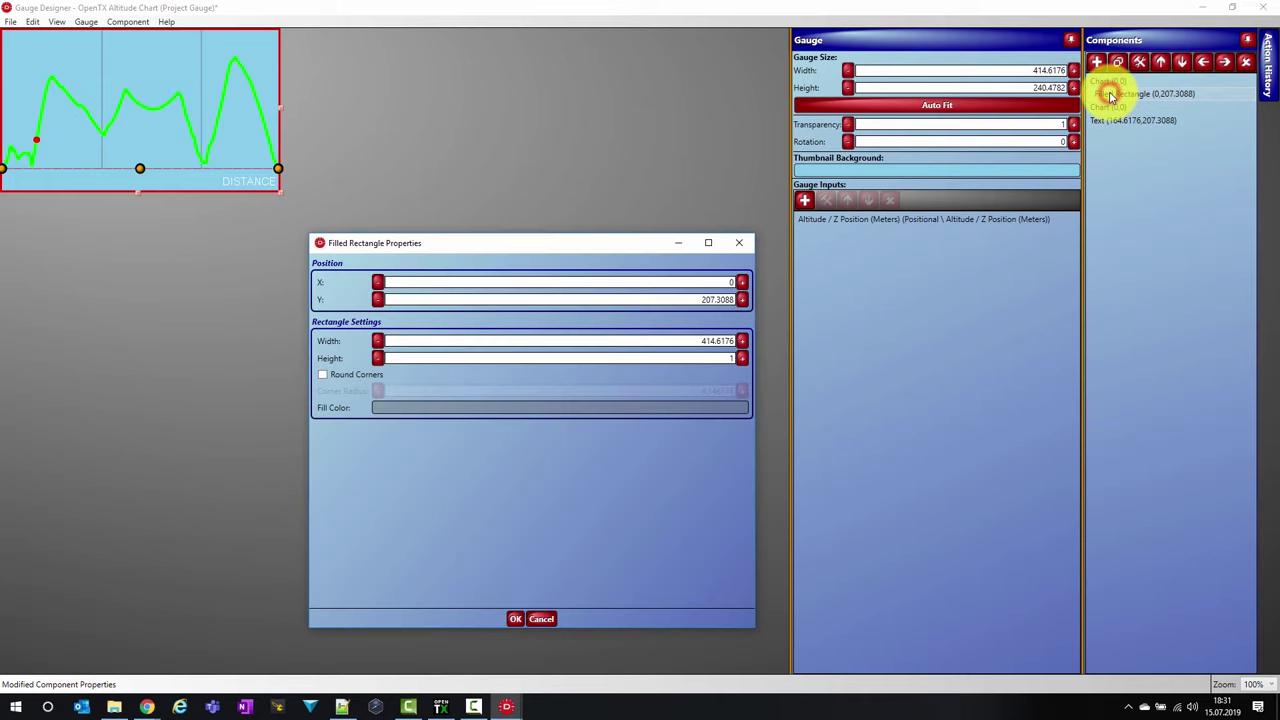
left_click(547, 619)
- Look through the first chart component's properties and try Distance (Kilometers) as its X-axis type
double_click(1120, 80)
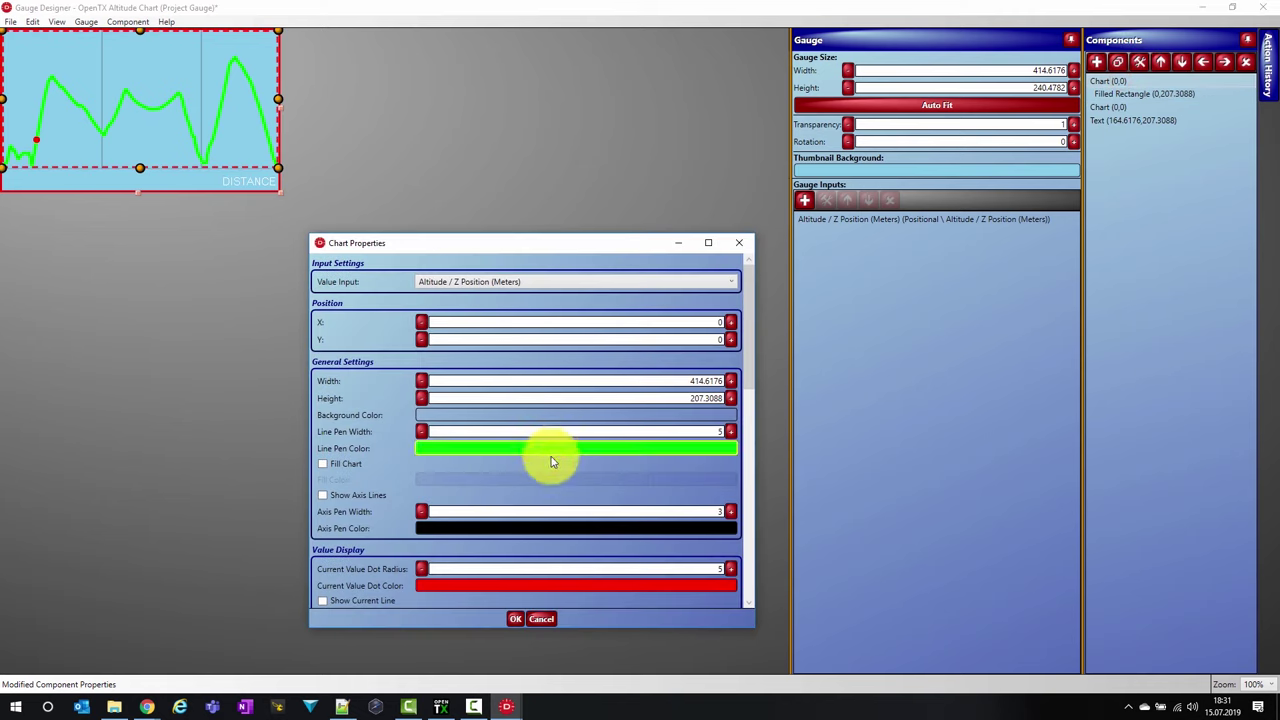
scroll(556, 447, "down", 5)
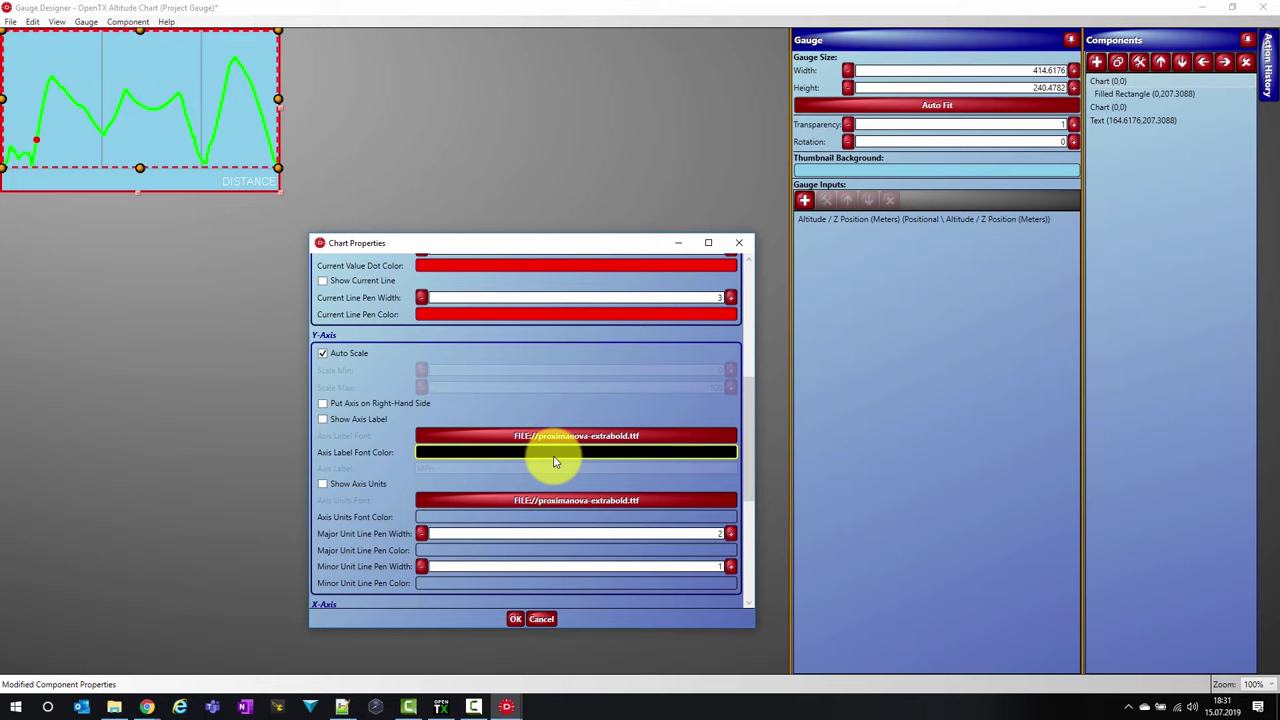
scroll(556, 461, "down", 4)
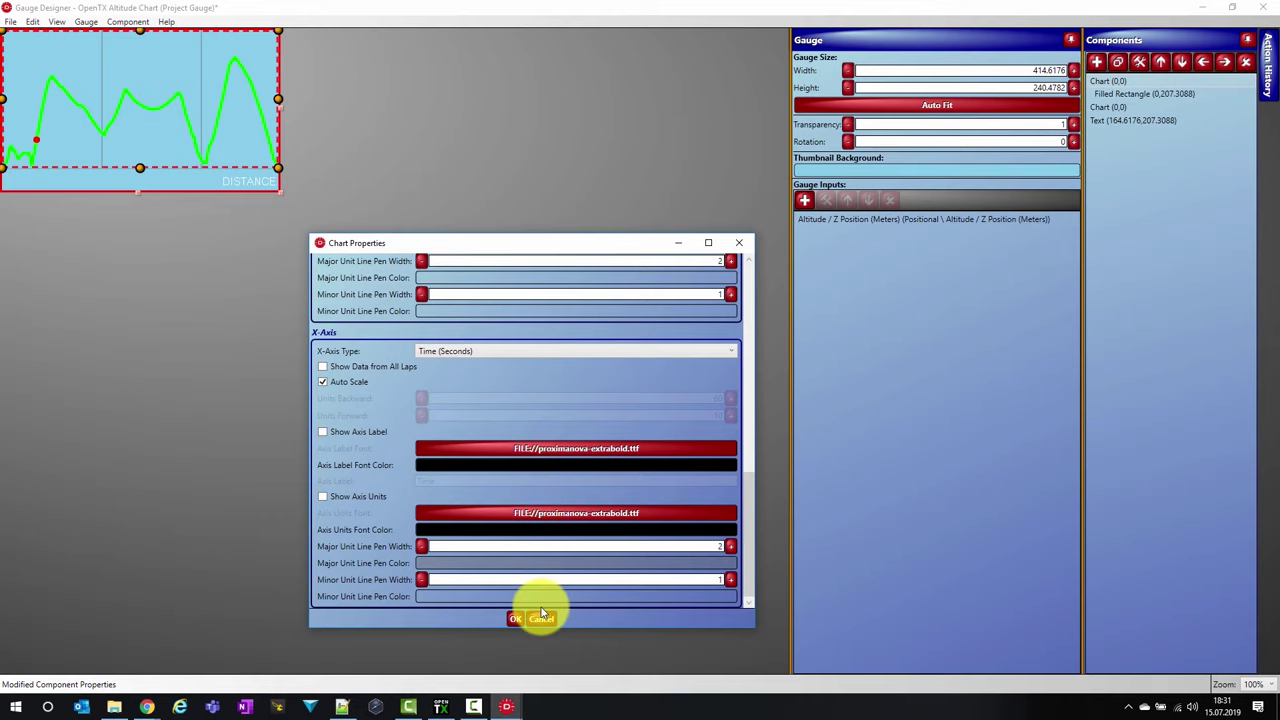
scroll(607, 436, "up", 3)
scroll(588, 455, "down", 2)
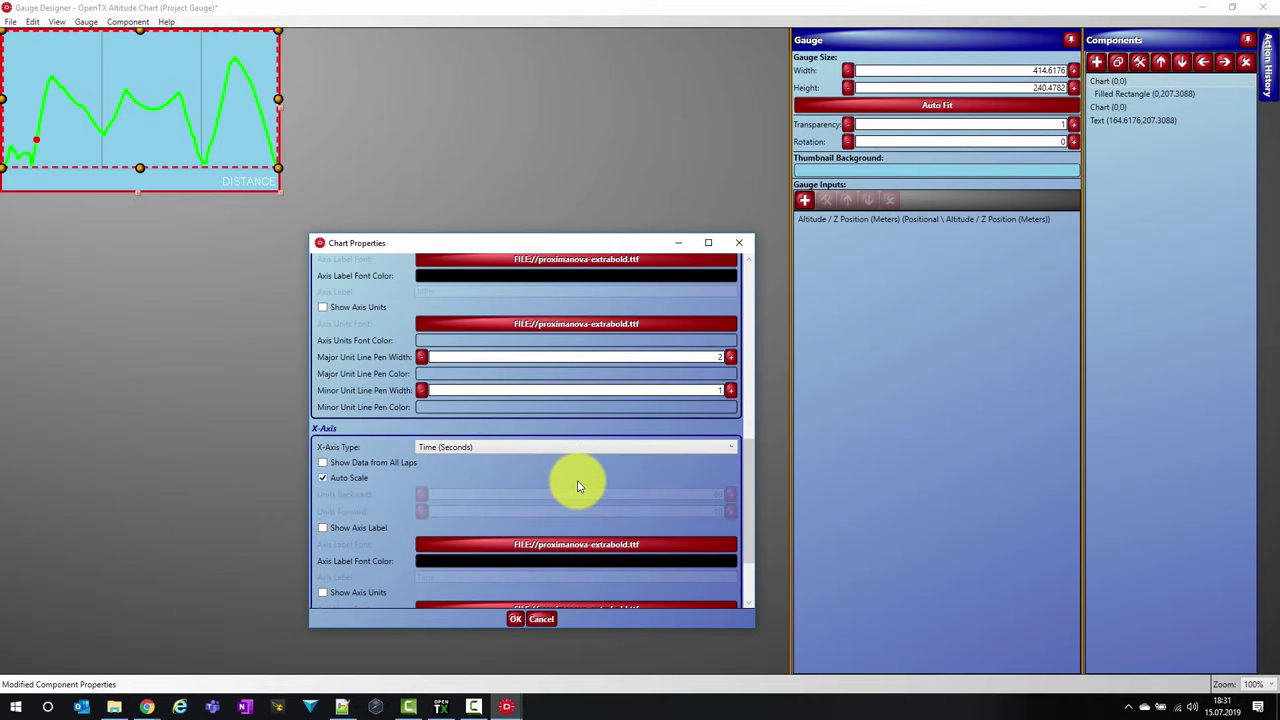
left_click(491, 450)
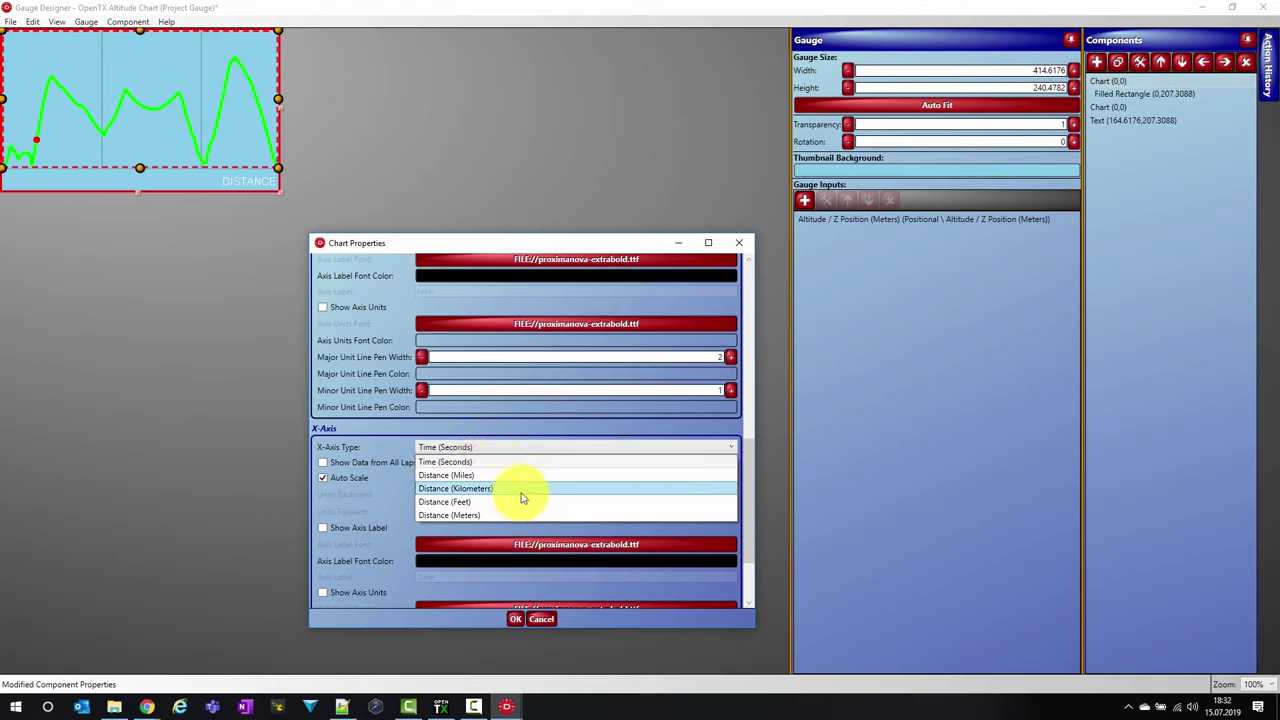
left_click(520, 492)
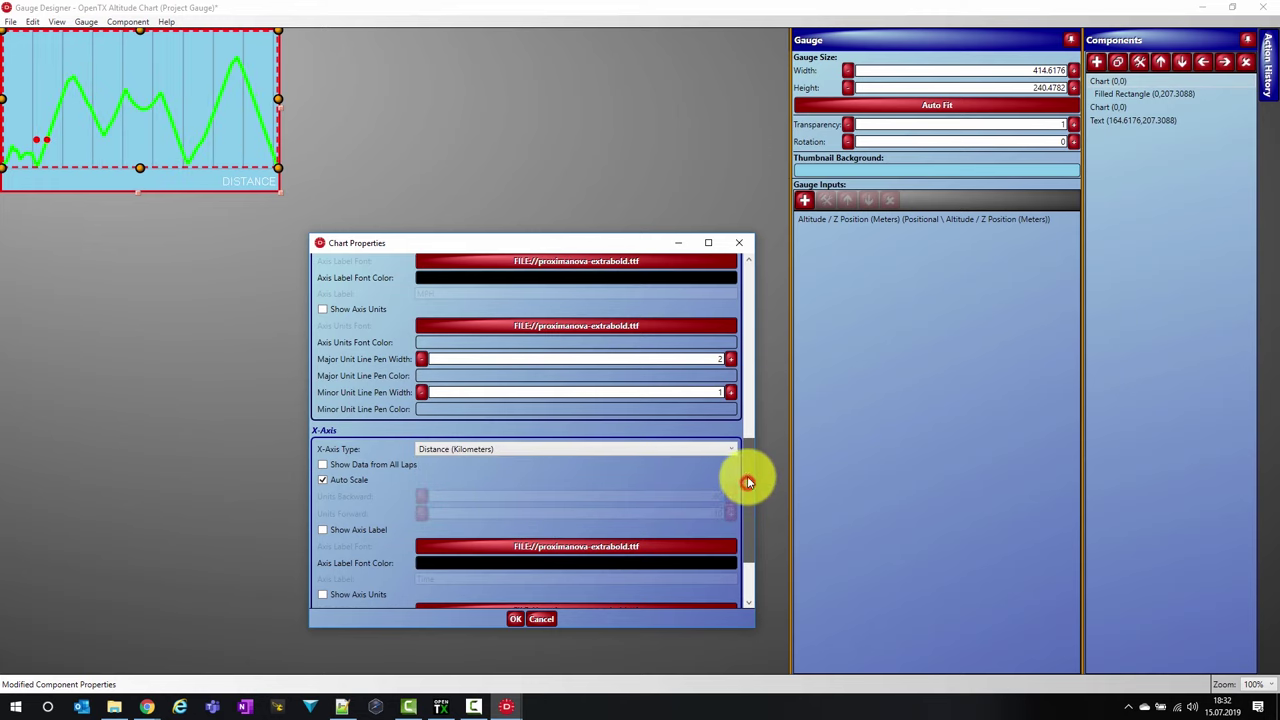
- Review the chart's remaining settings, return its X-axis type to Time (Seconds), and accept the properties
scroll(752, 430, "up", 3)
scroll(752, 430, "up", 1)
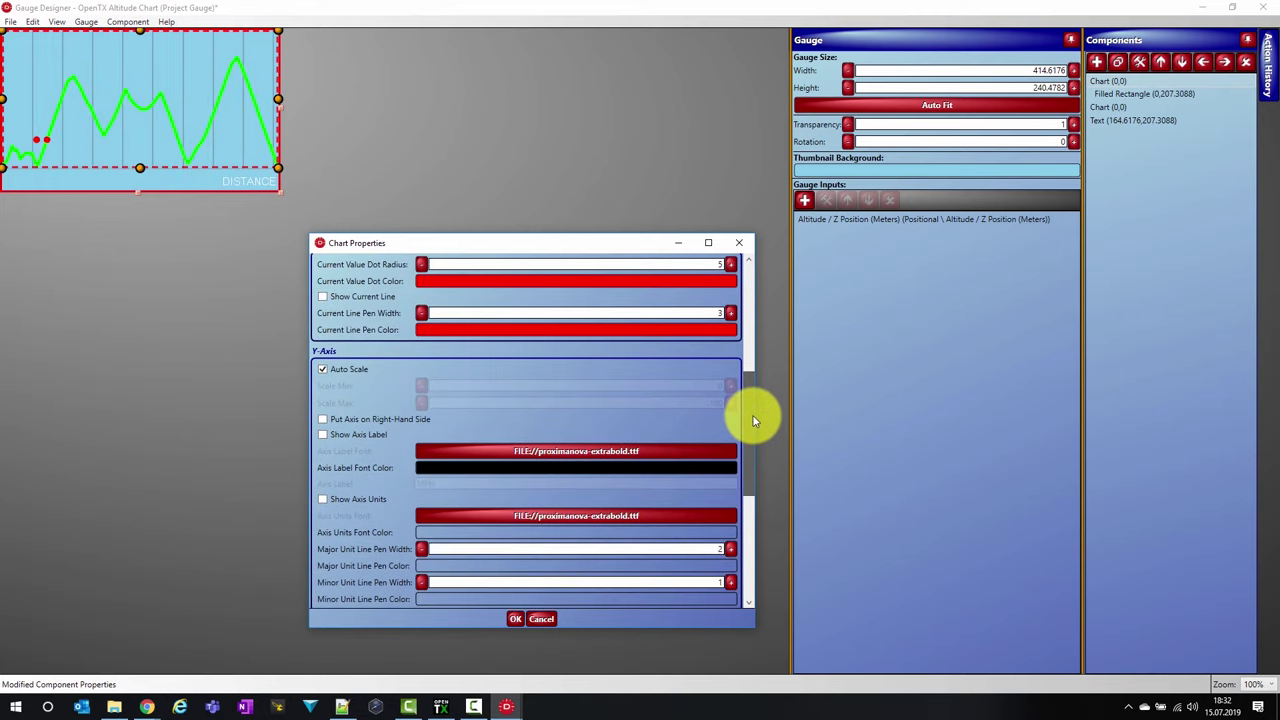
scroll(752, 421, "down", 1)
scroll(753, 424, "down", 1)
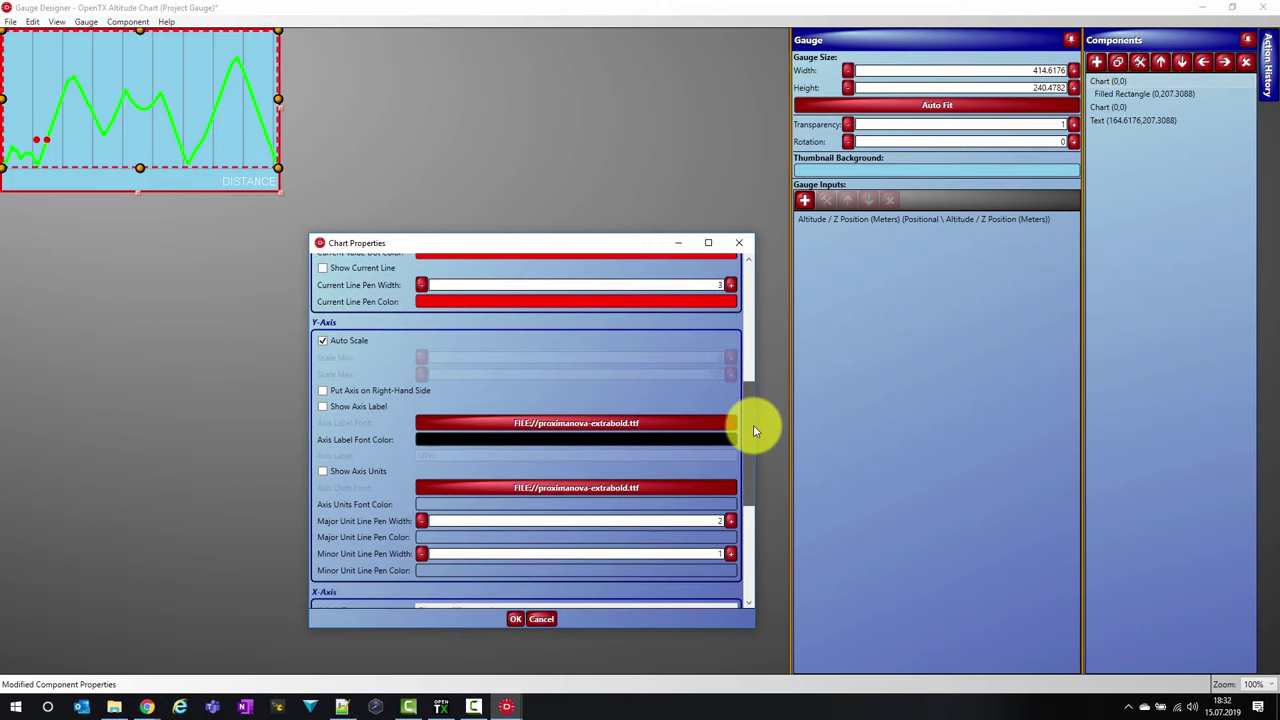
scroll(752, 430, "down", 4)
left_click_drag(752, 486, 763, 293)
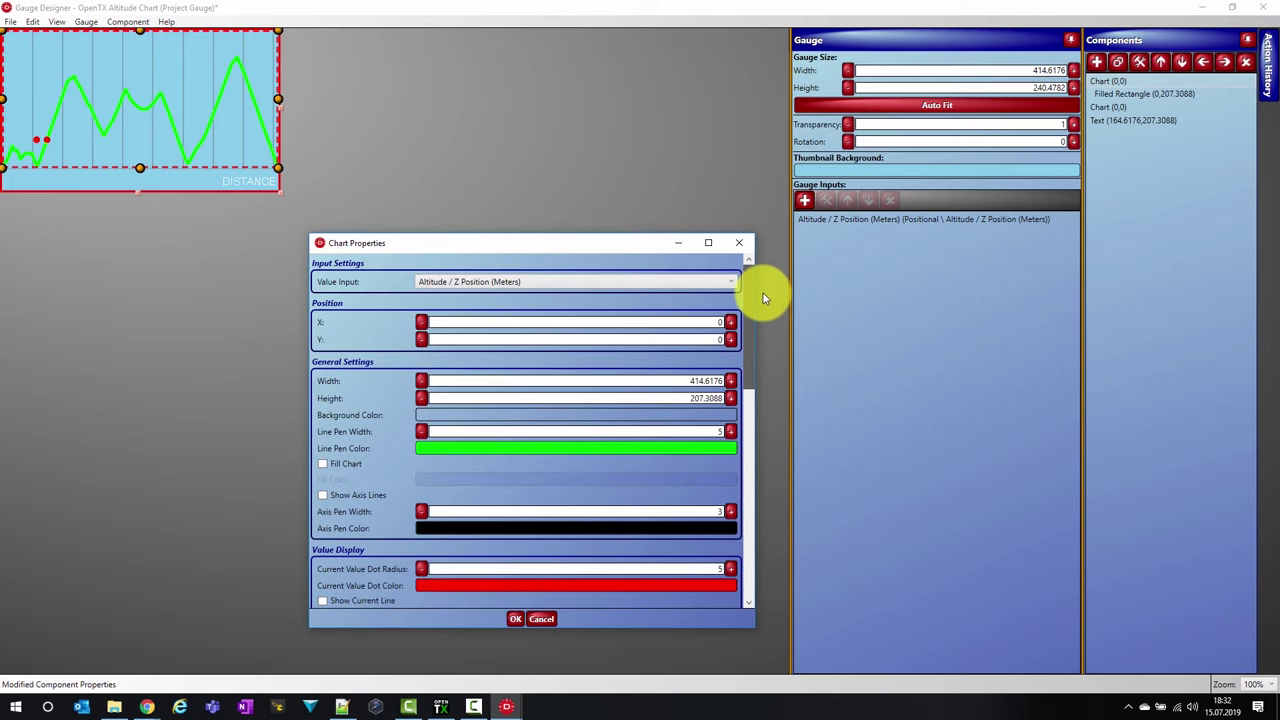
left_click_drag(763, 293, 600, 477)
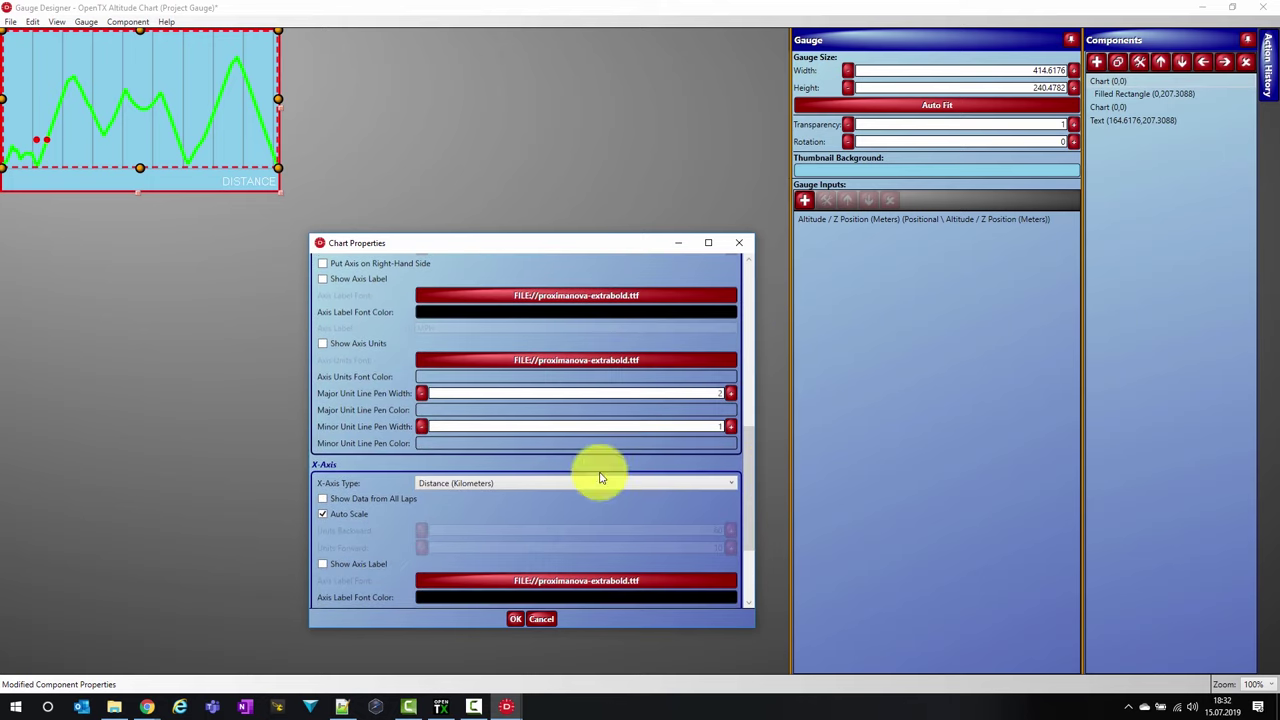
left_click(457, 482)
left_click(460, 498)
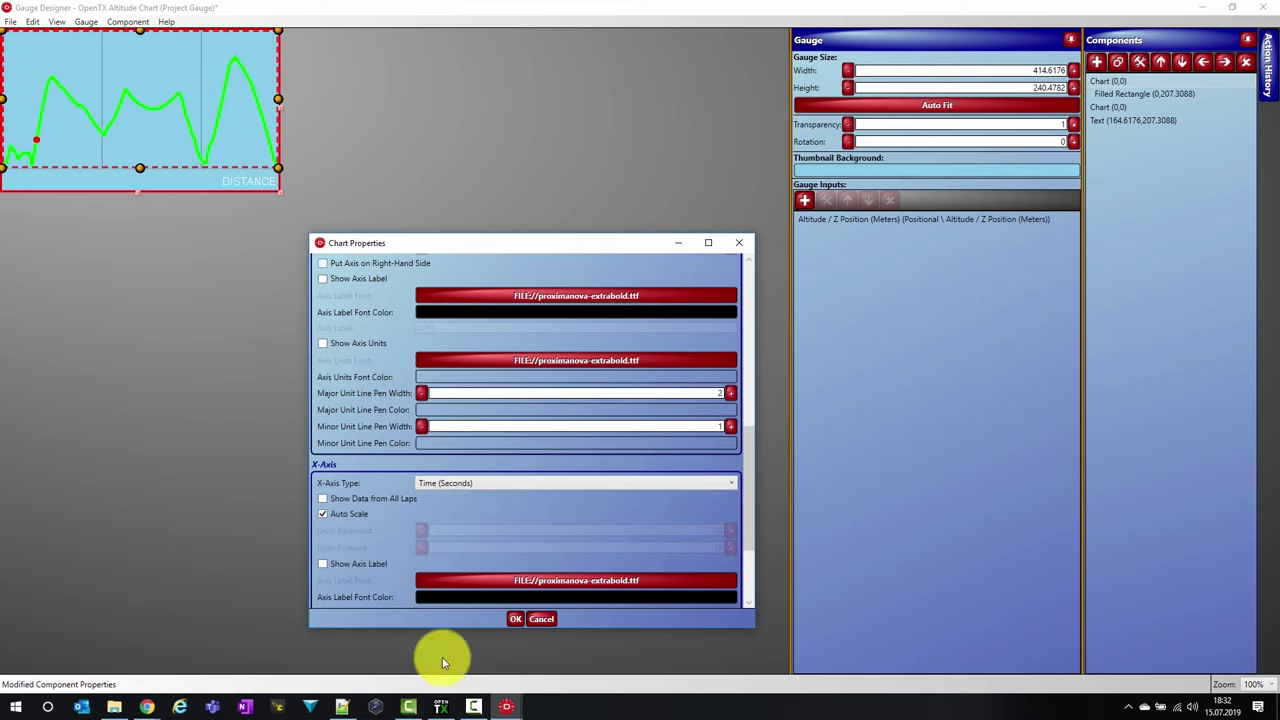
left_click(515, 619)
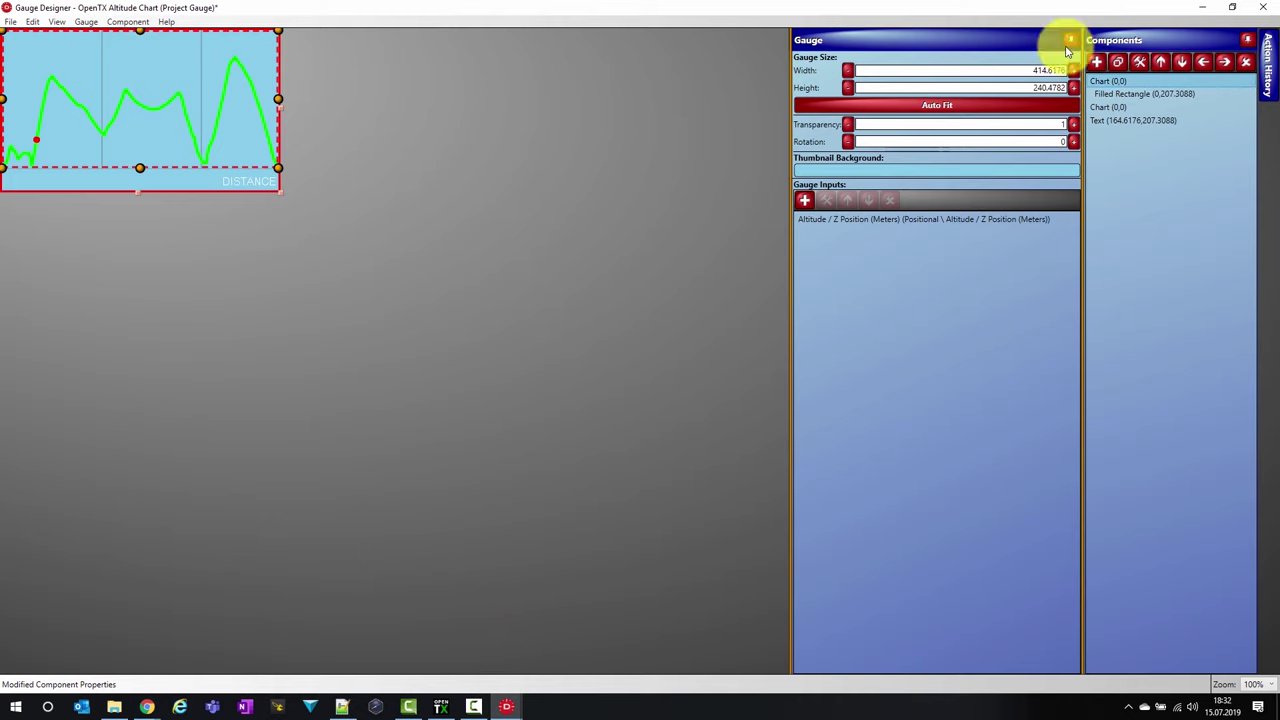
- Set the first chart component's line pen color to blue (RGB 0, 37, 255) and save the gauge on closing the designer
left_click(1108, 86)
left_click(490, 447)
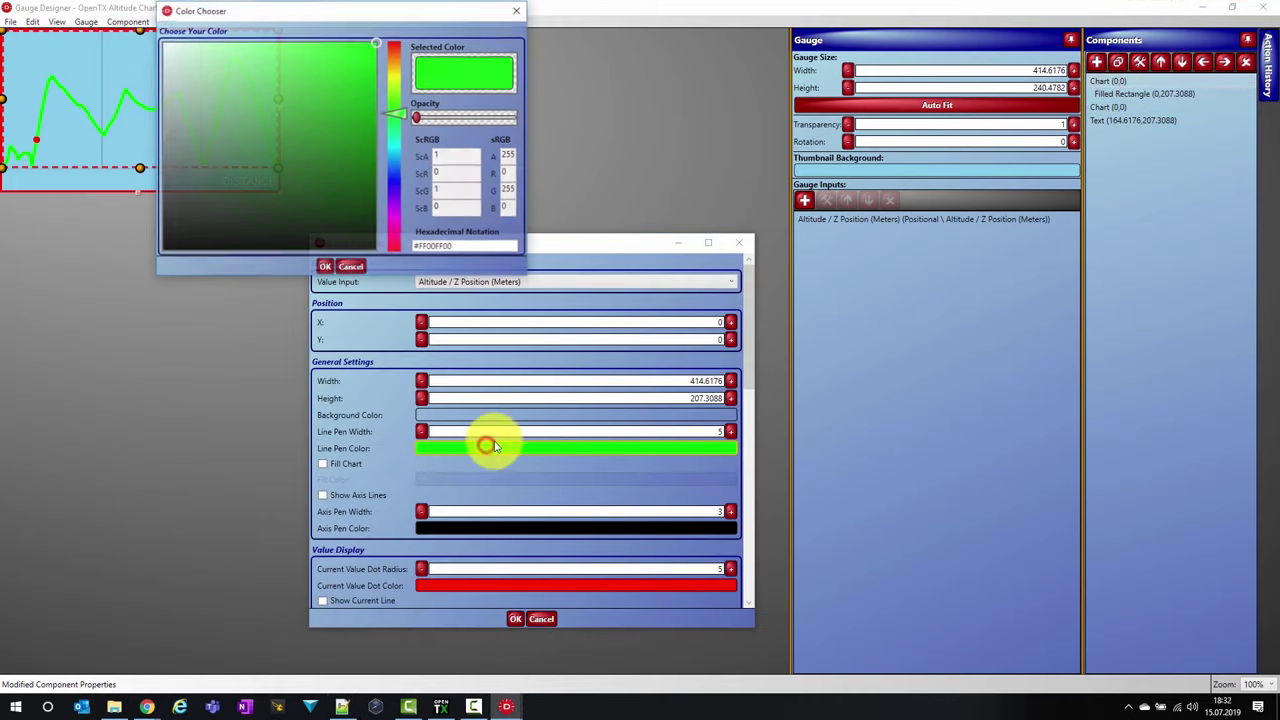
left_click(395, 176)
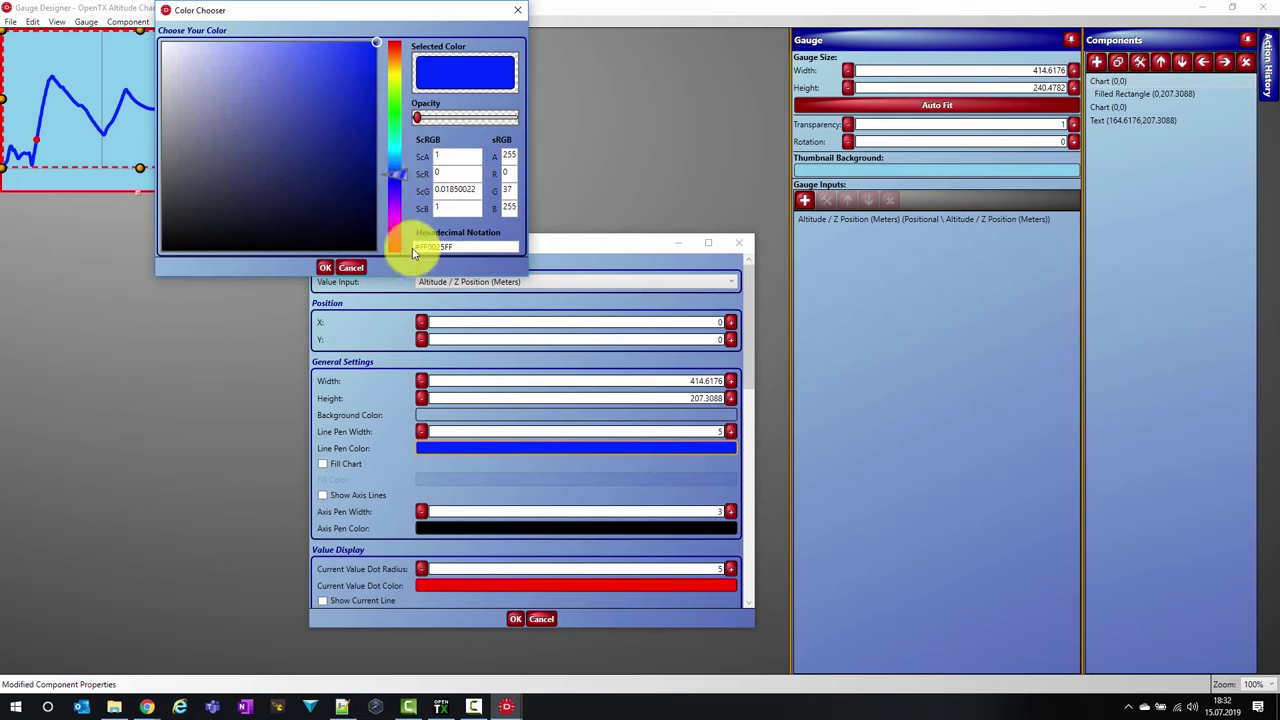
left_click(326, 268)
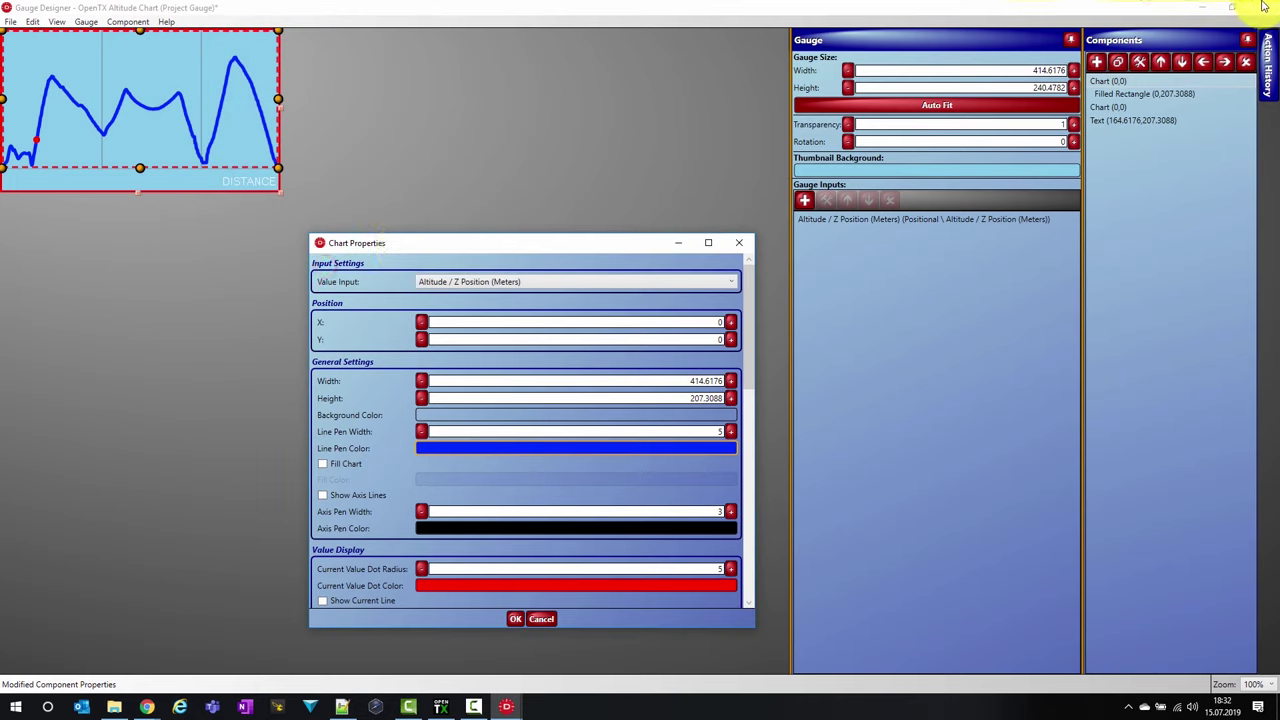
left_click(517, 619)
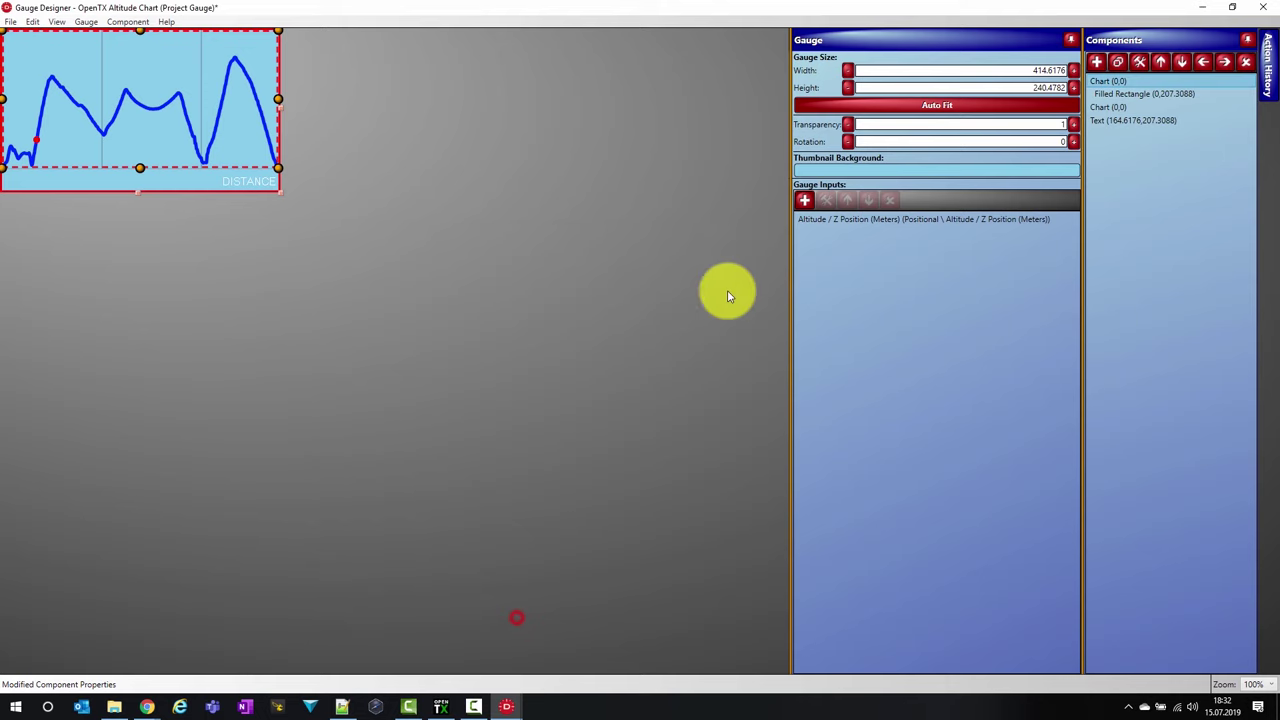
left_click(1260, 7)
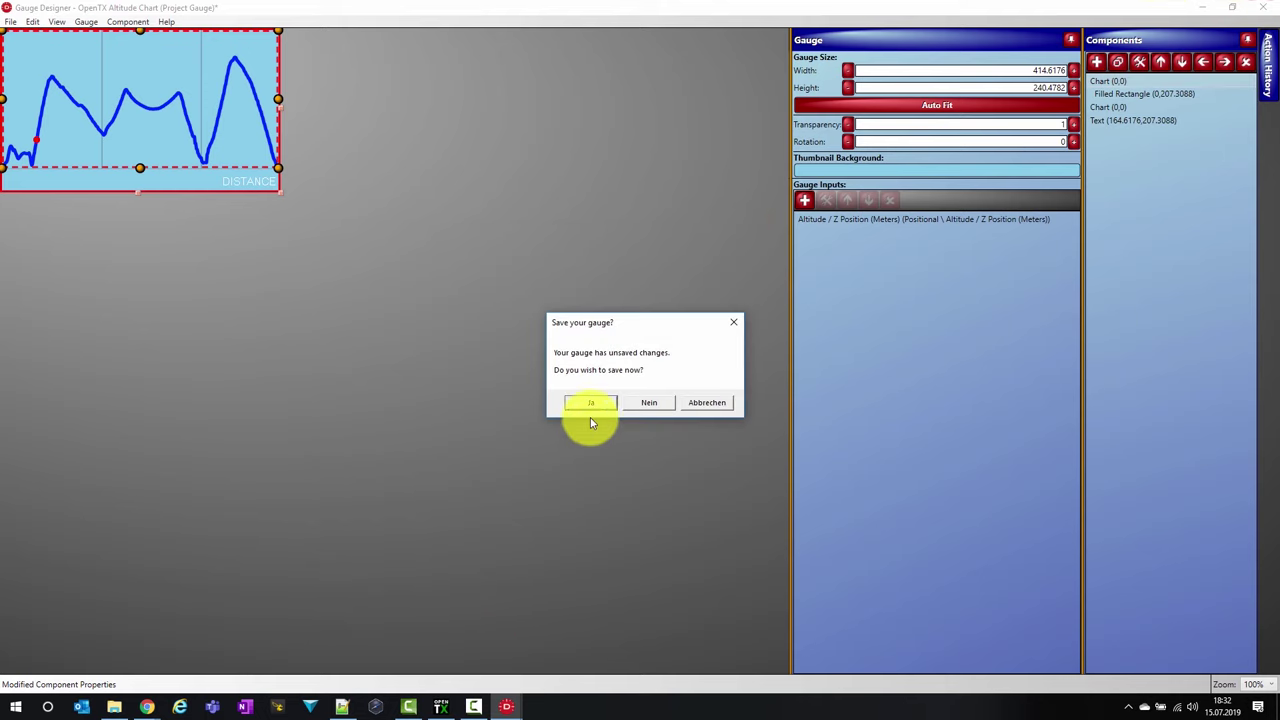
left_click(592, 410)
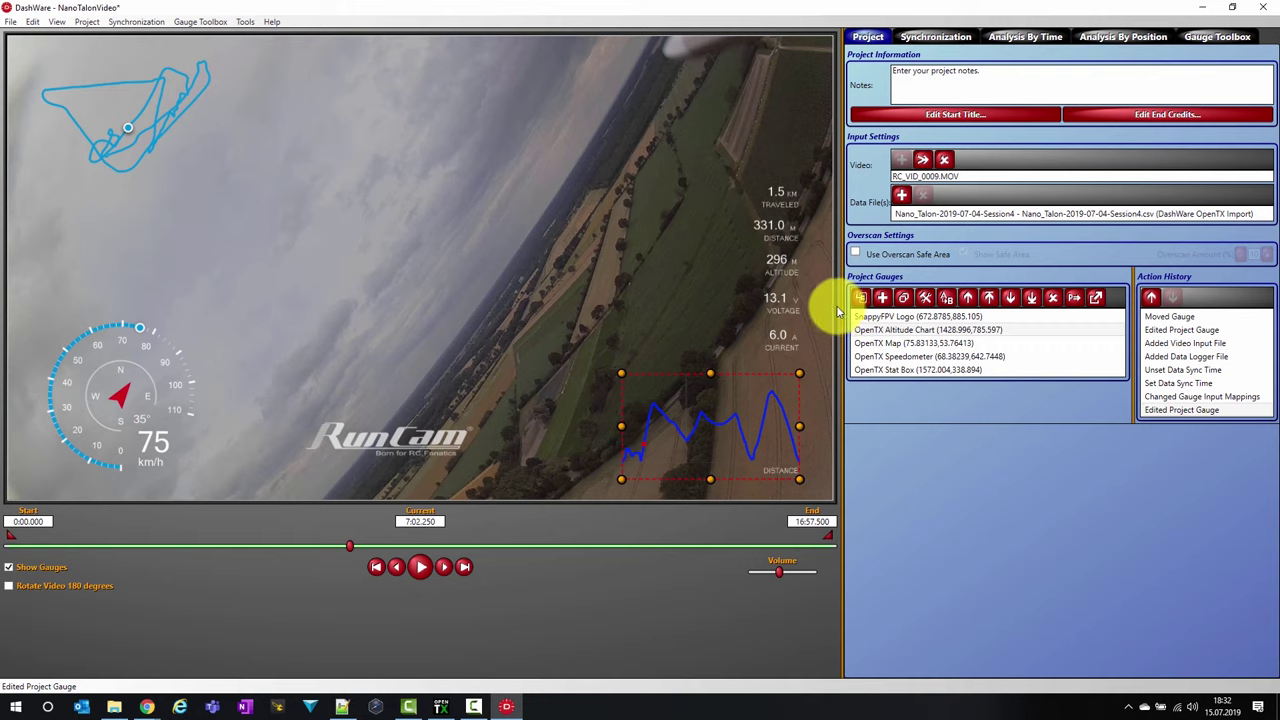
- Start exporting the project's OpenTX Altitude Chart gauge as a DashWare resource file and cancel the export
left_click(932, 329)
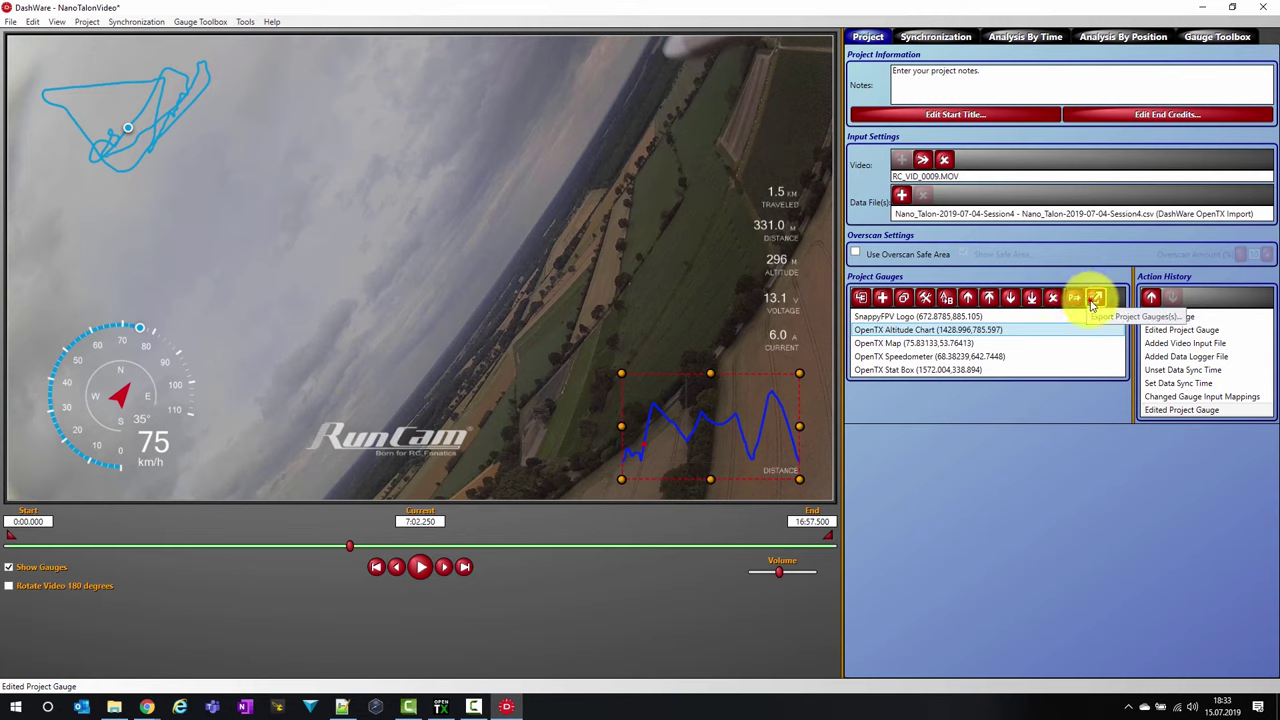
left_click(1094, 300)
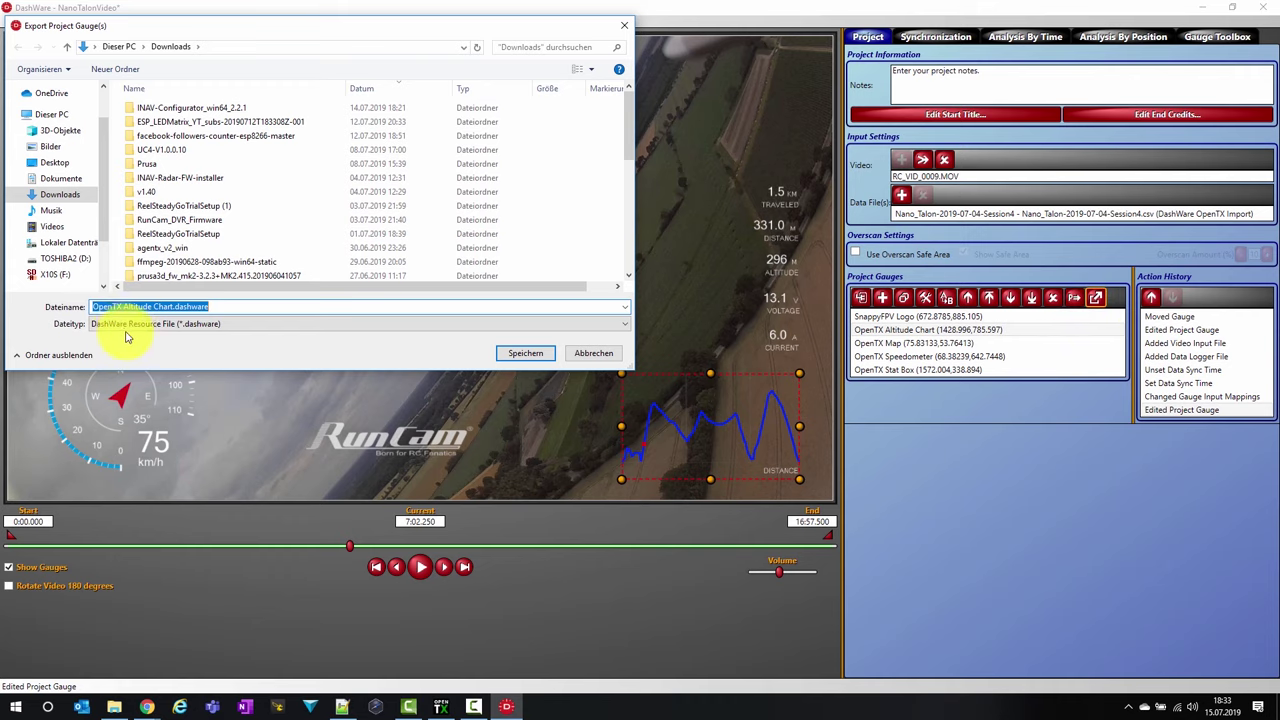
left_click(594, 354)
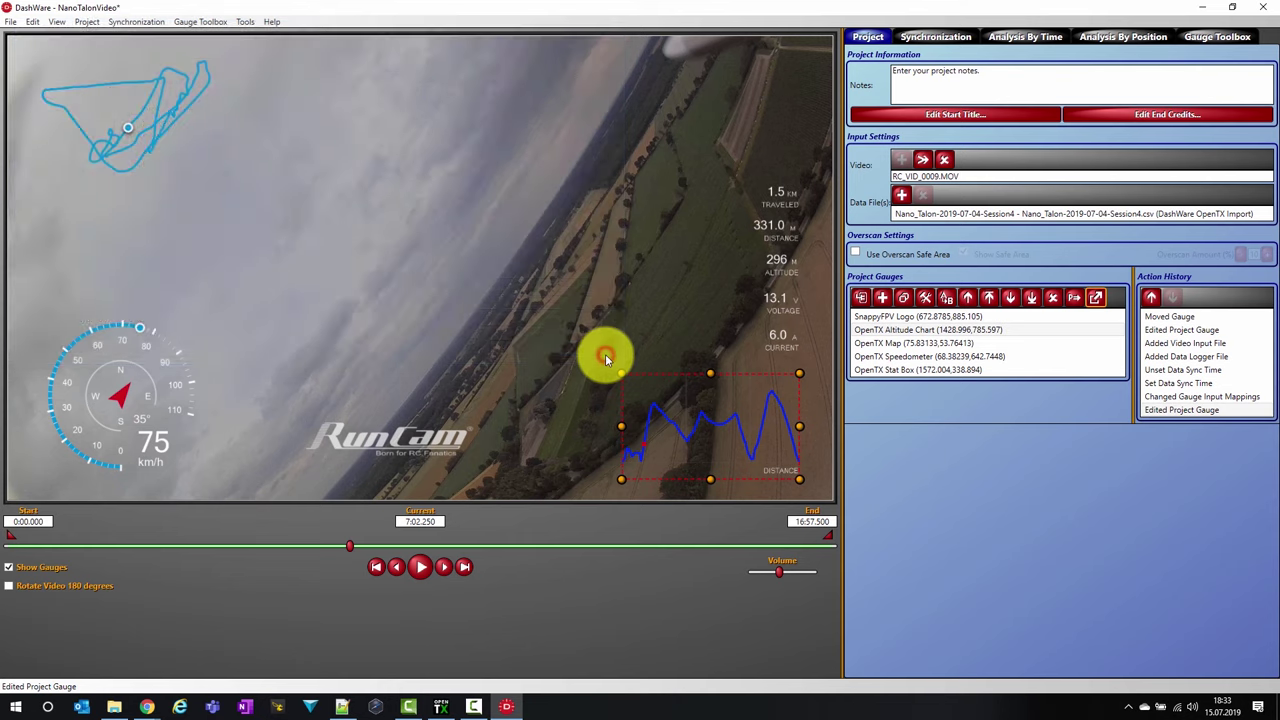
- Select the OpenTX Map gauge and play the video from about 9:52 to check the gauges against the footage
left_click(881, 346)
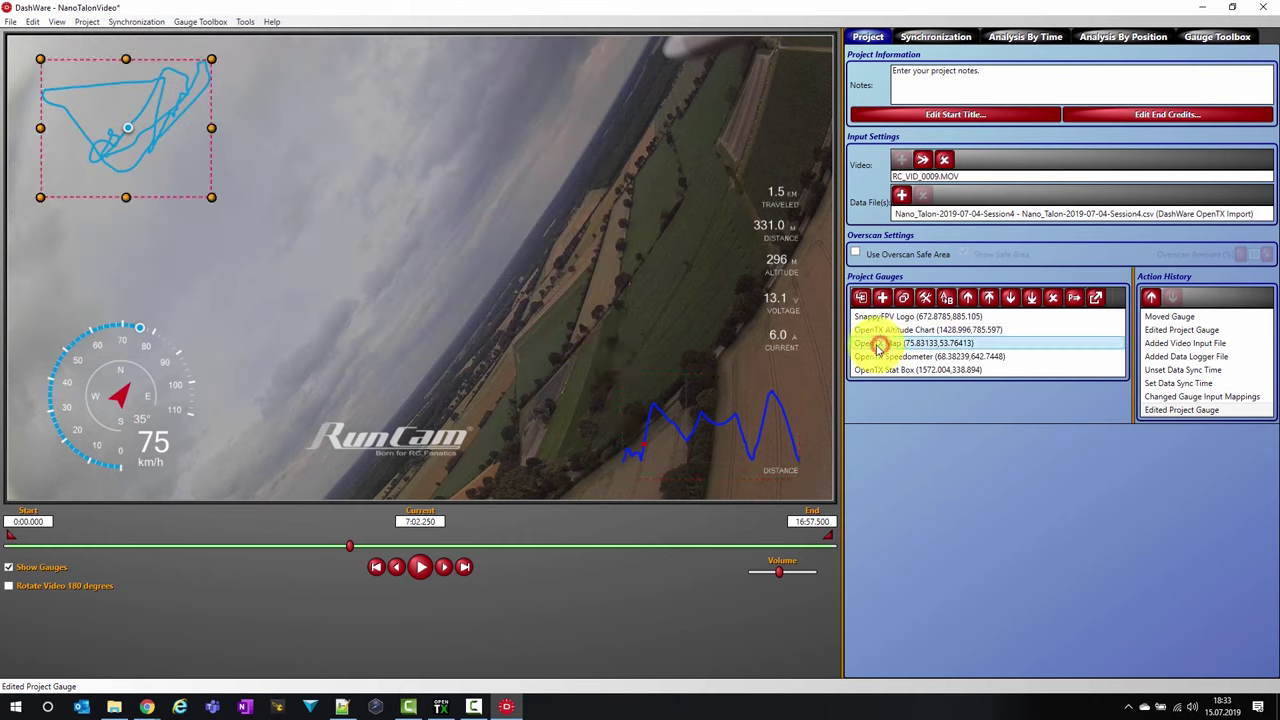
left_click(130, 155)
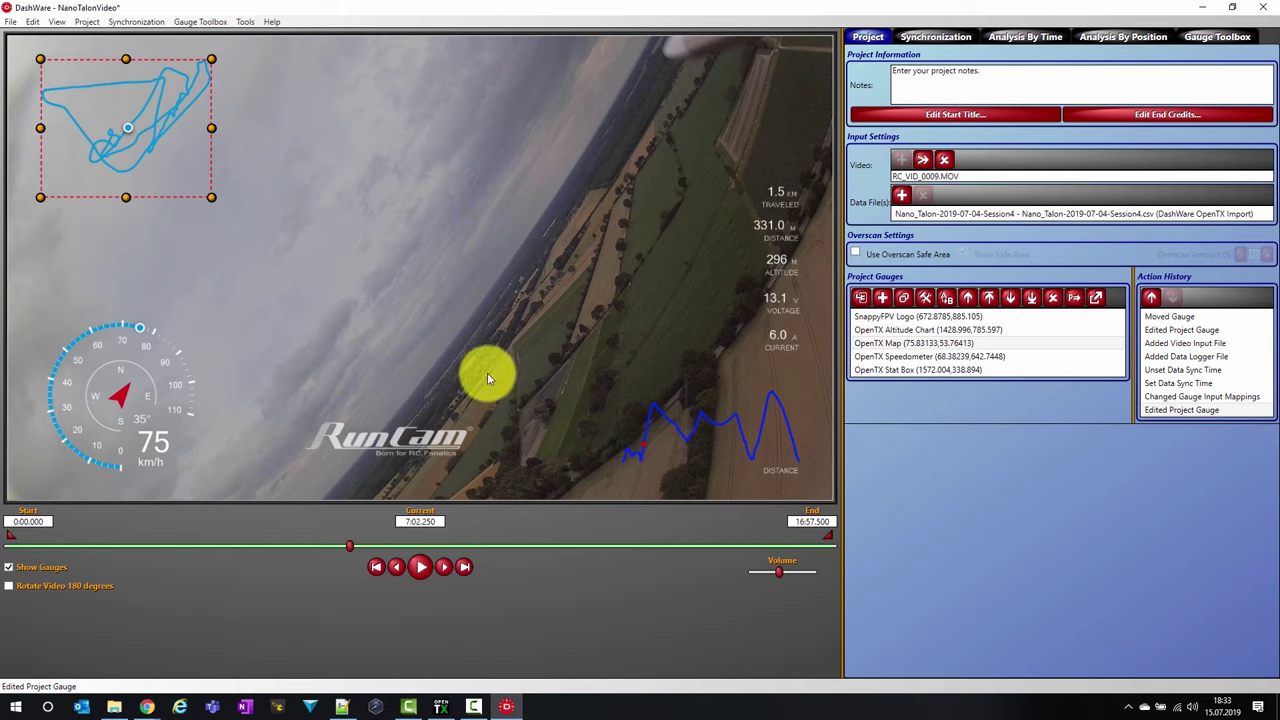
left_click_drag(349, 547, 489, 548)
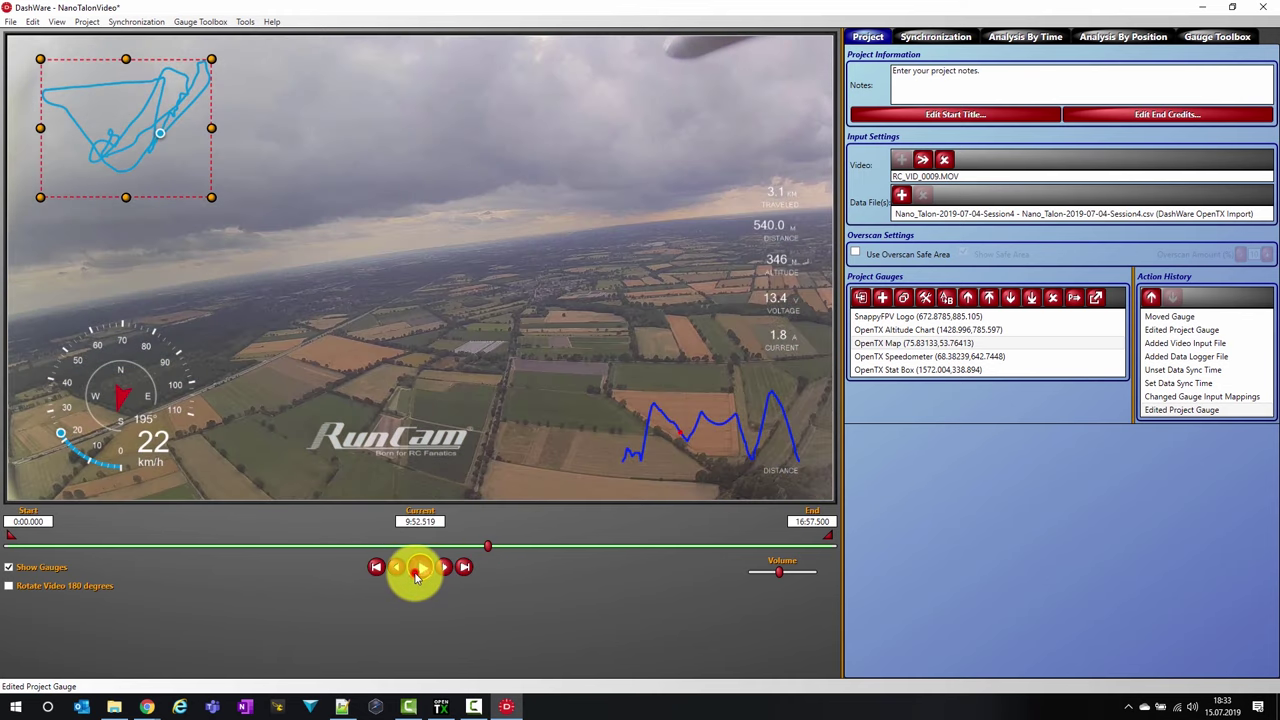
left_click(417, 575)
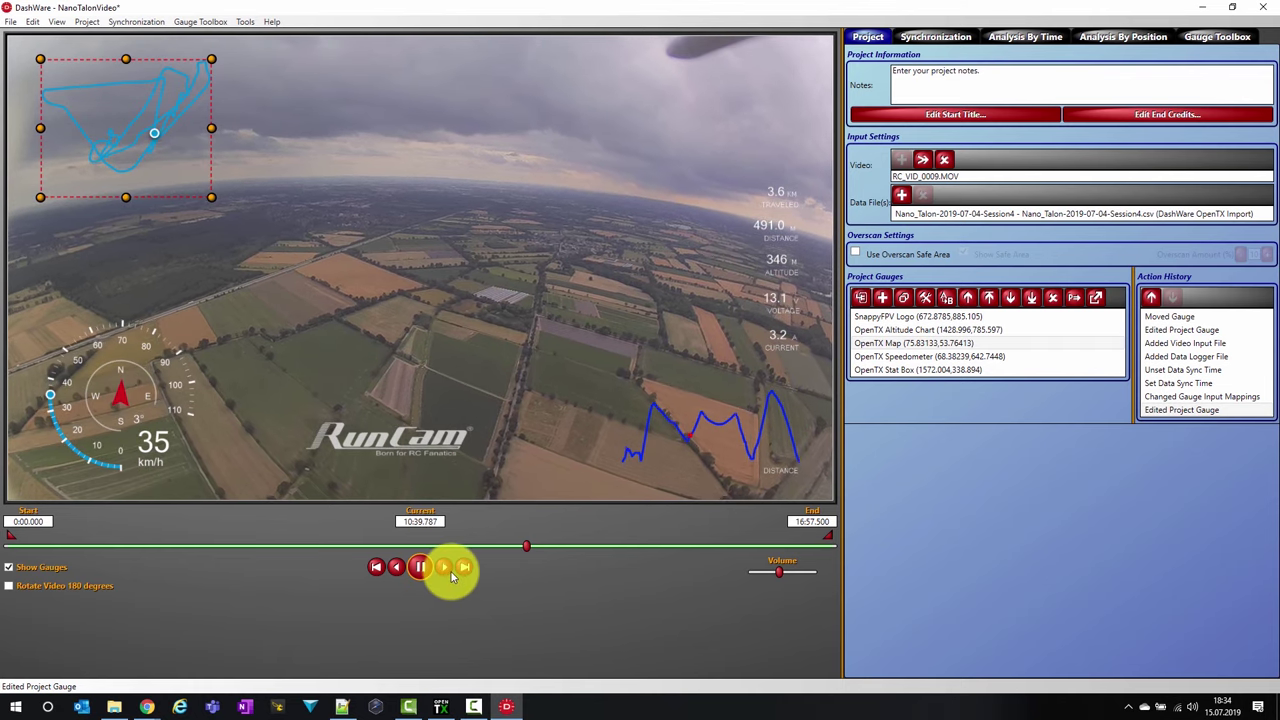
left_click(420, 567)
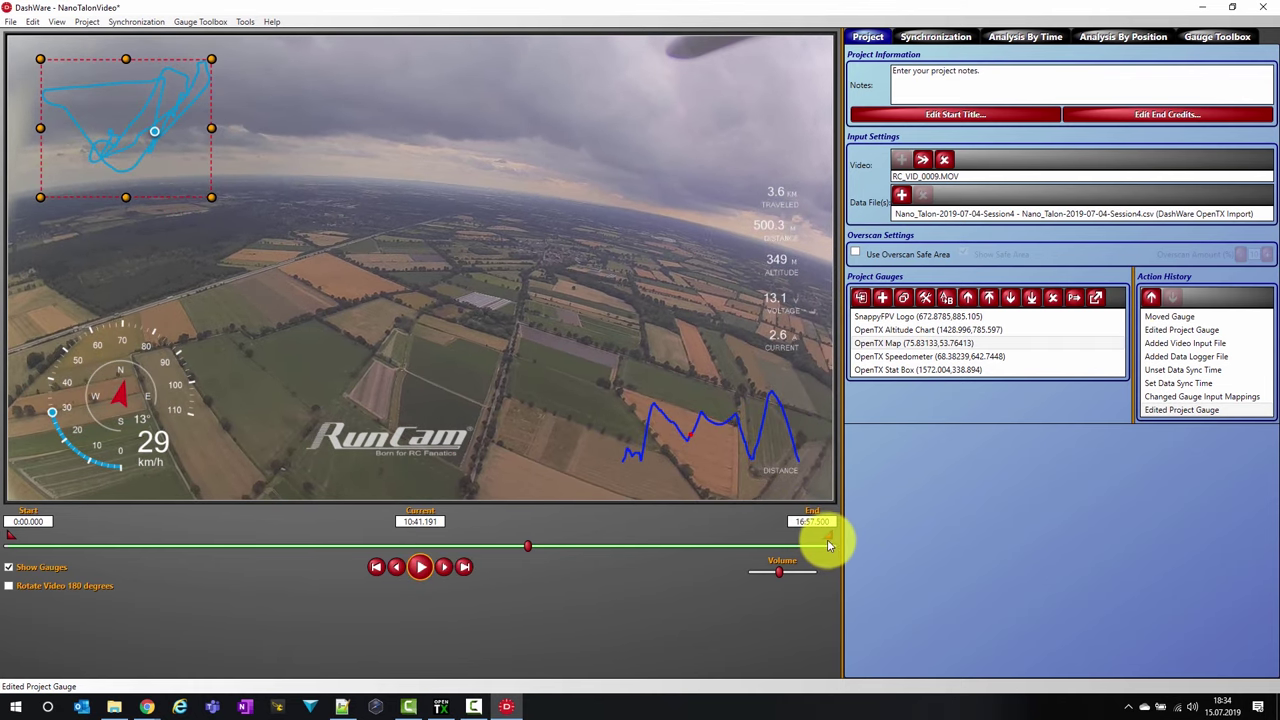
- Set the video's end trim position at 16:57.500 and review the Create Video settings for NanoTalonVideo.mp4
left_click(829, 538)
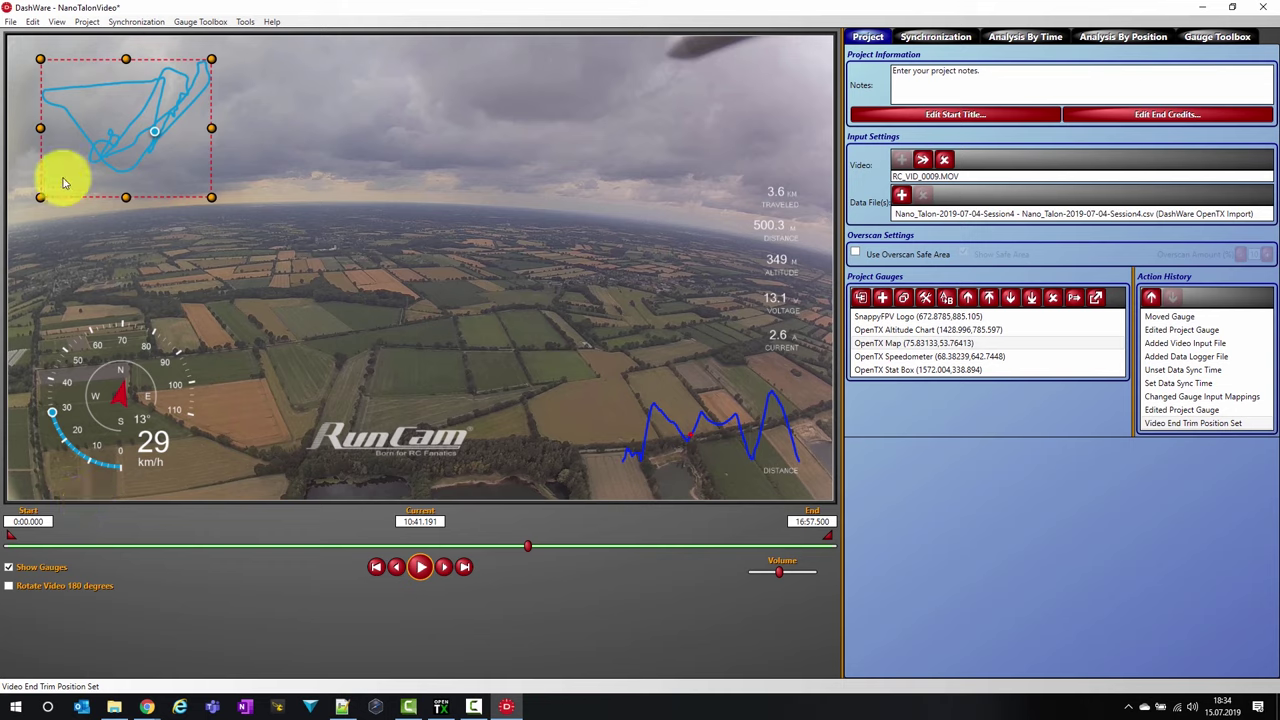
left_click(10, 21)
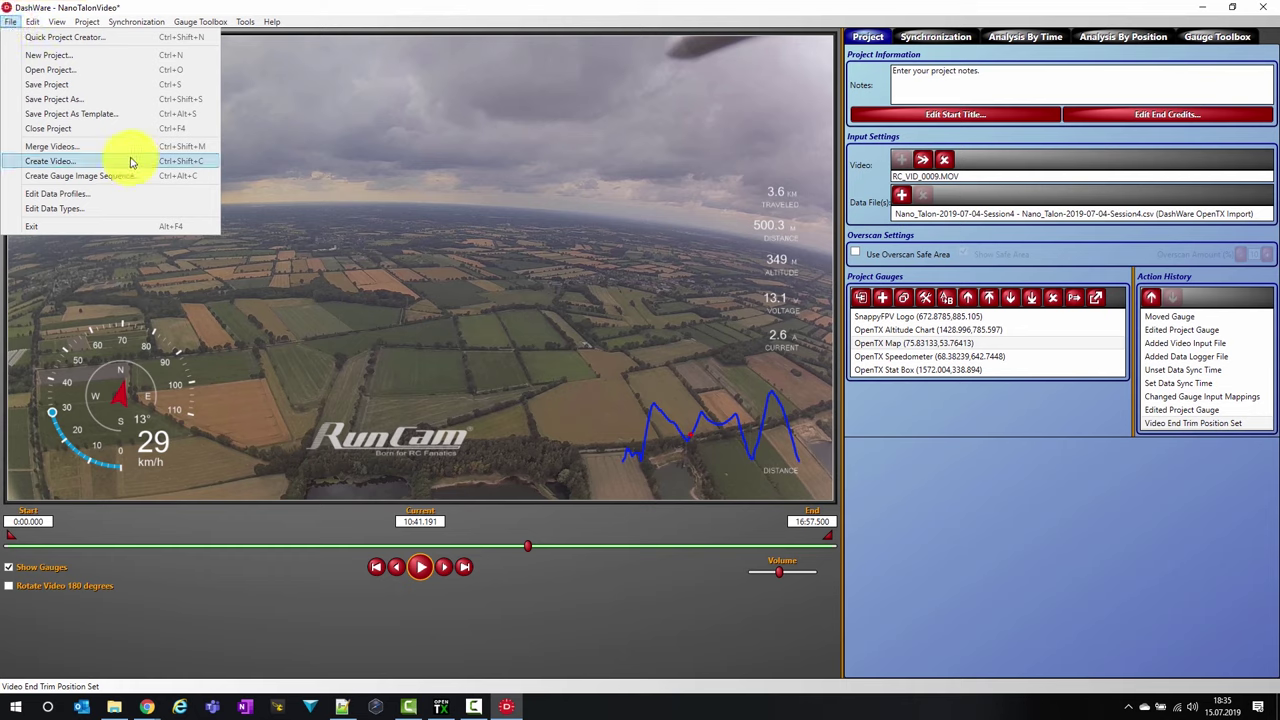
left_click(50, 161)
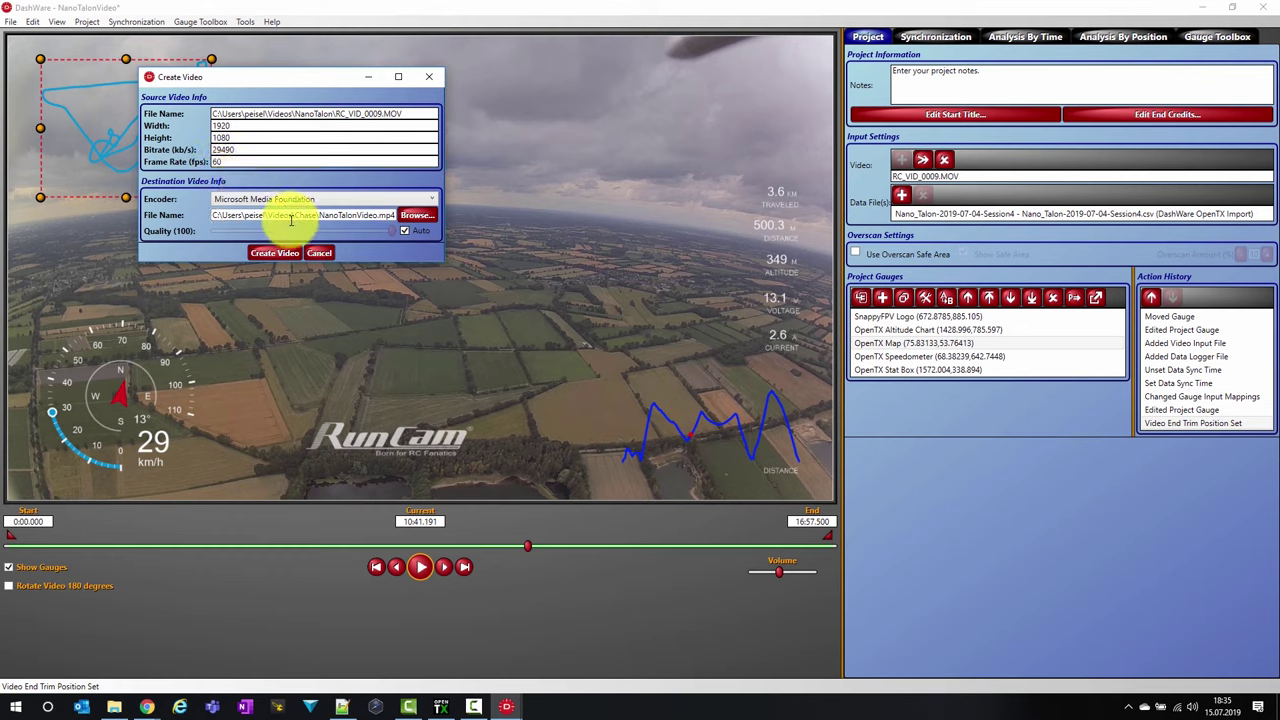
left_click(345, 203)
left_click(345, 203)
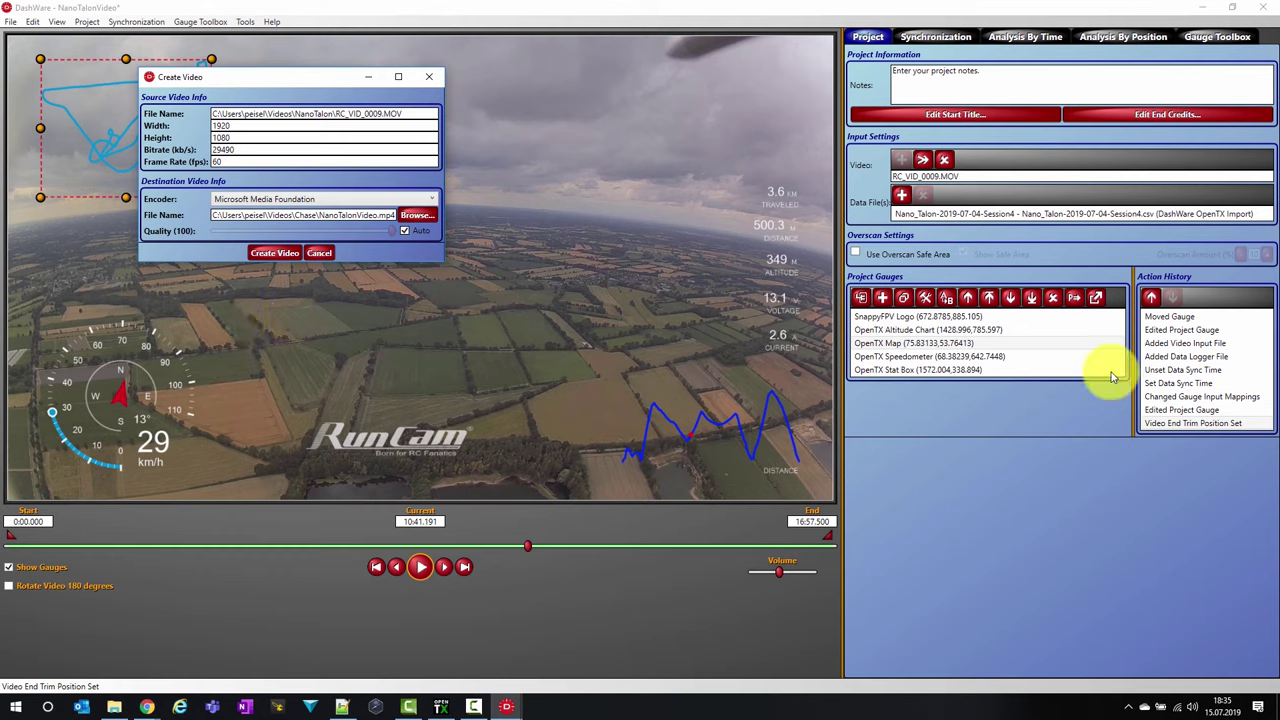
left_click(1109, 463)
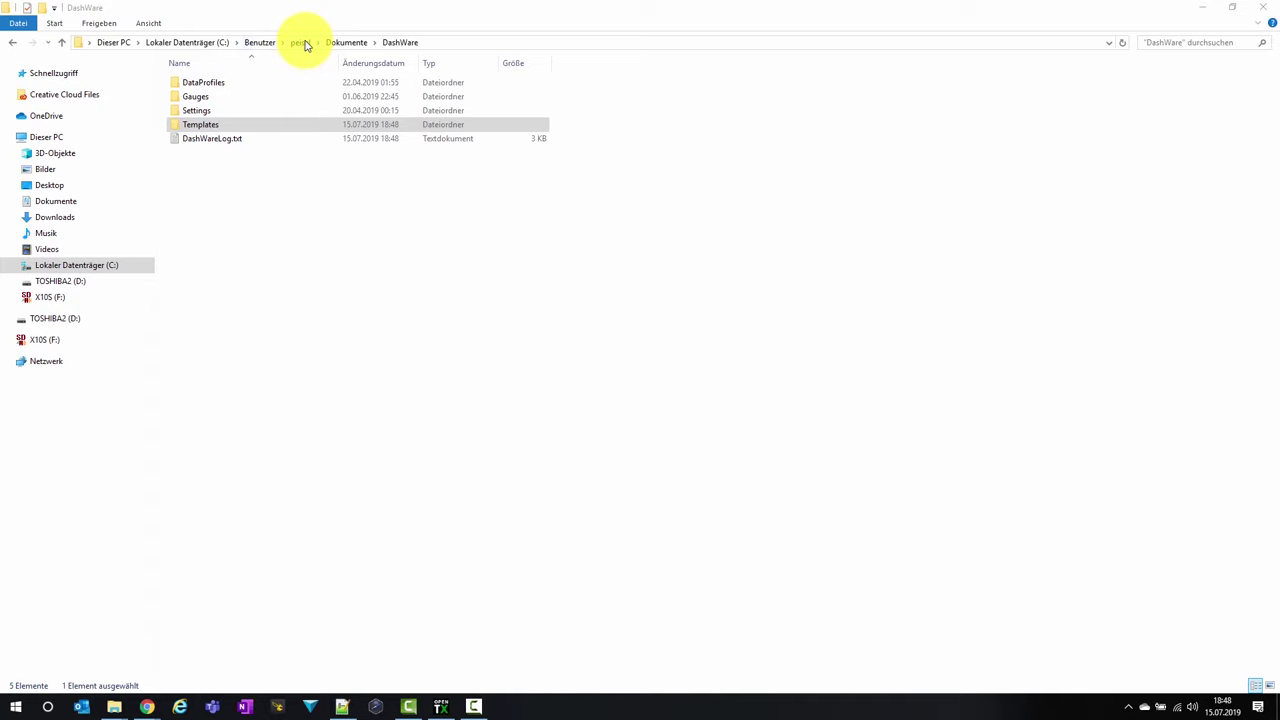
- In File Explorer, move the DashWare OpenTX Import bySnappyFPV profile from Desktop\Dashware\DataProfiles into Documents\DashWare\DataProfiles
left_click(54, 201)
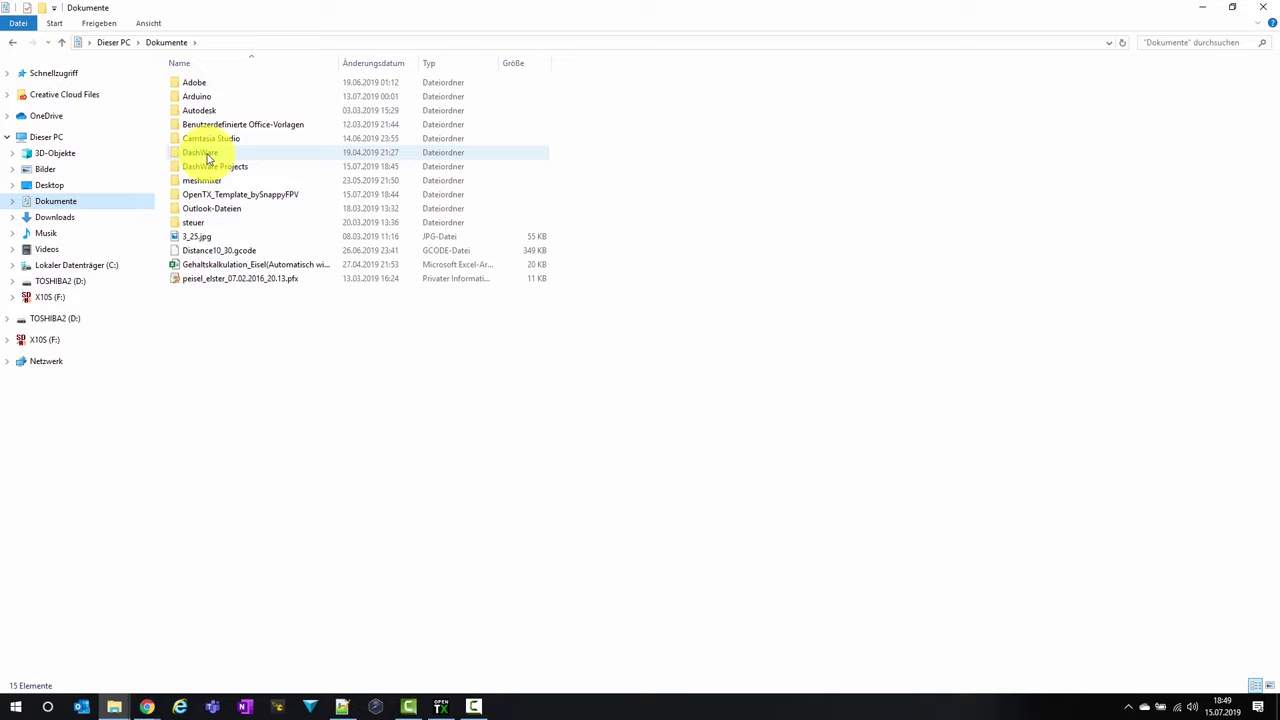
double_click(206, 153)
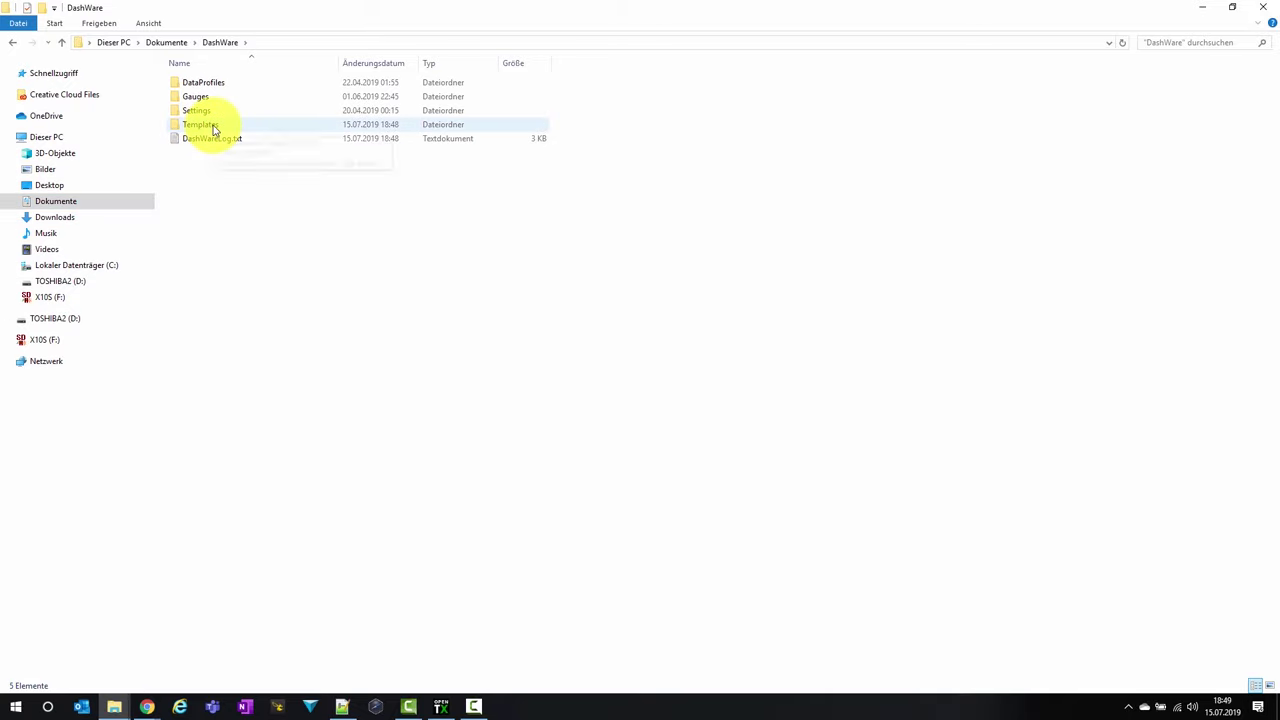
double_click(214, 84)
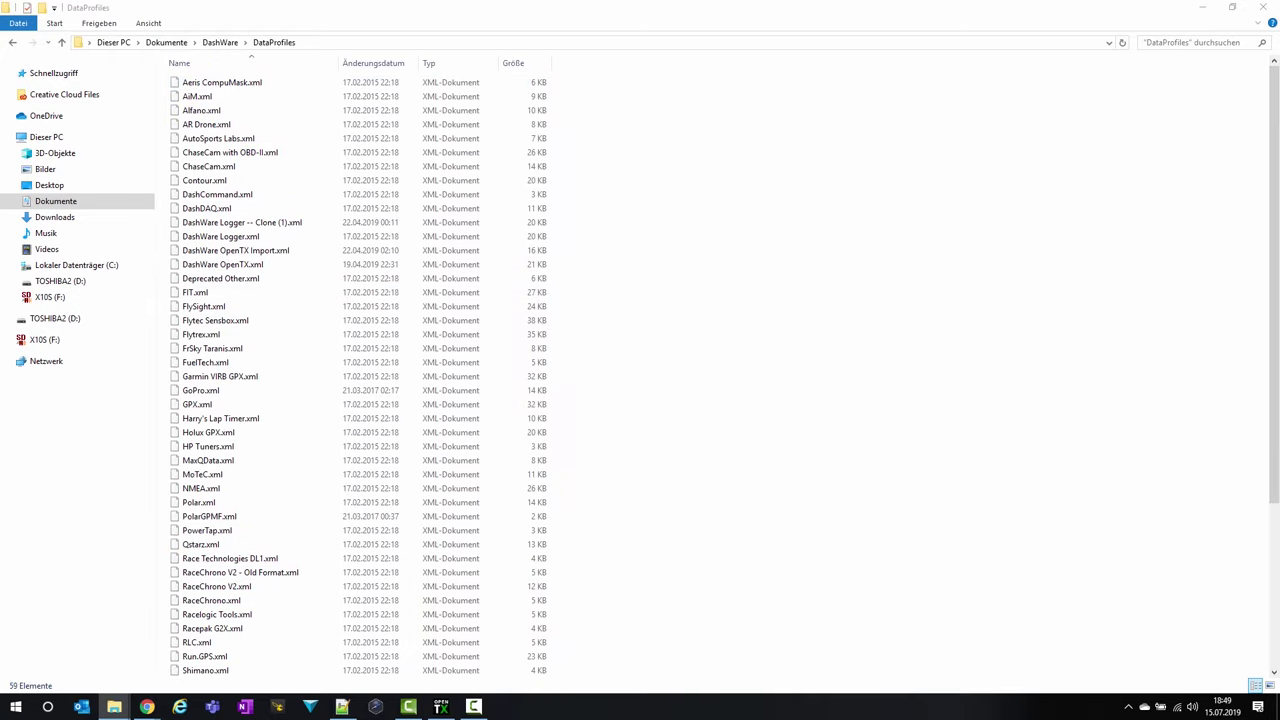
key("alt+Tab")
left_click(833, 195)
double_click(833, 195)
left_click(866, 196)
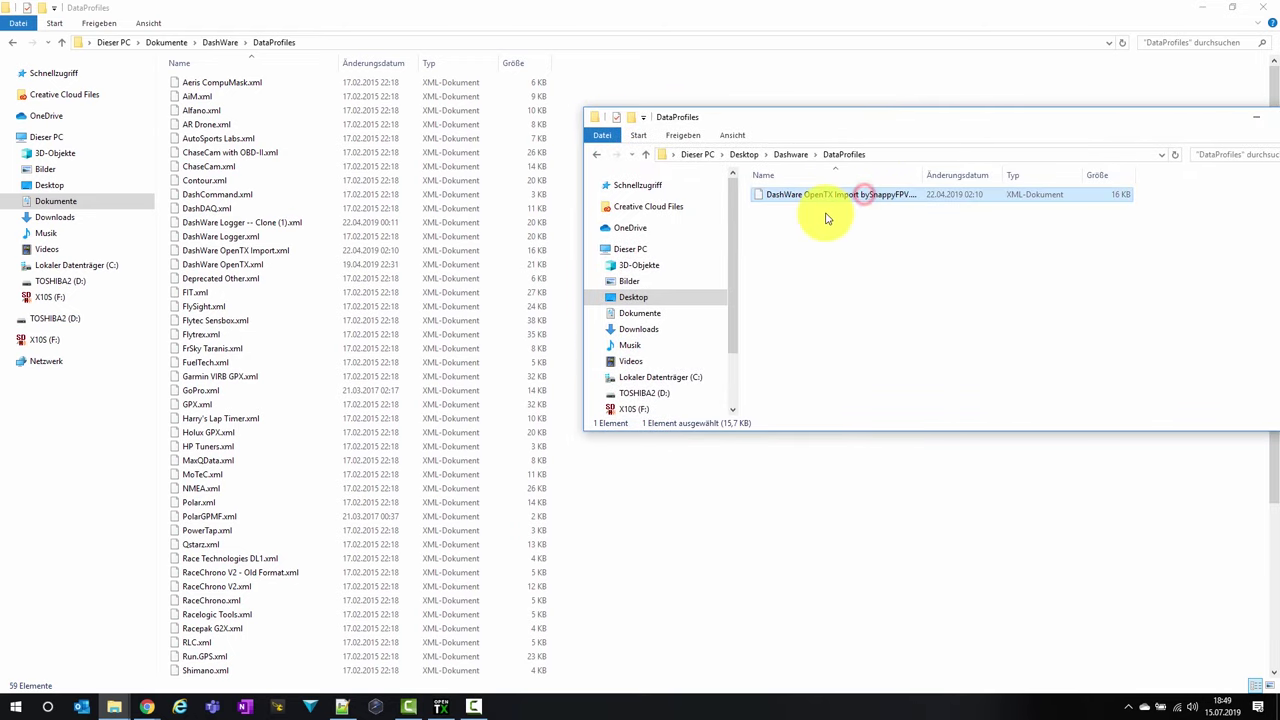
left_click_drag(840, 194, 680, 566)
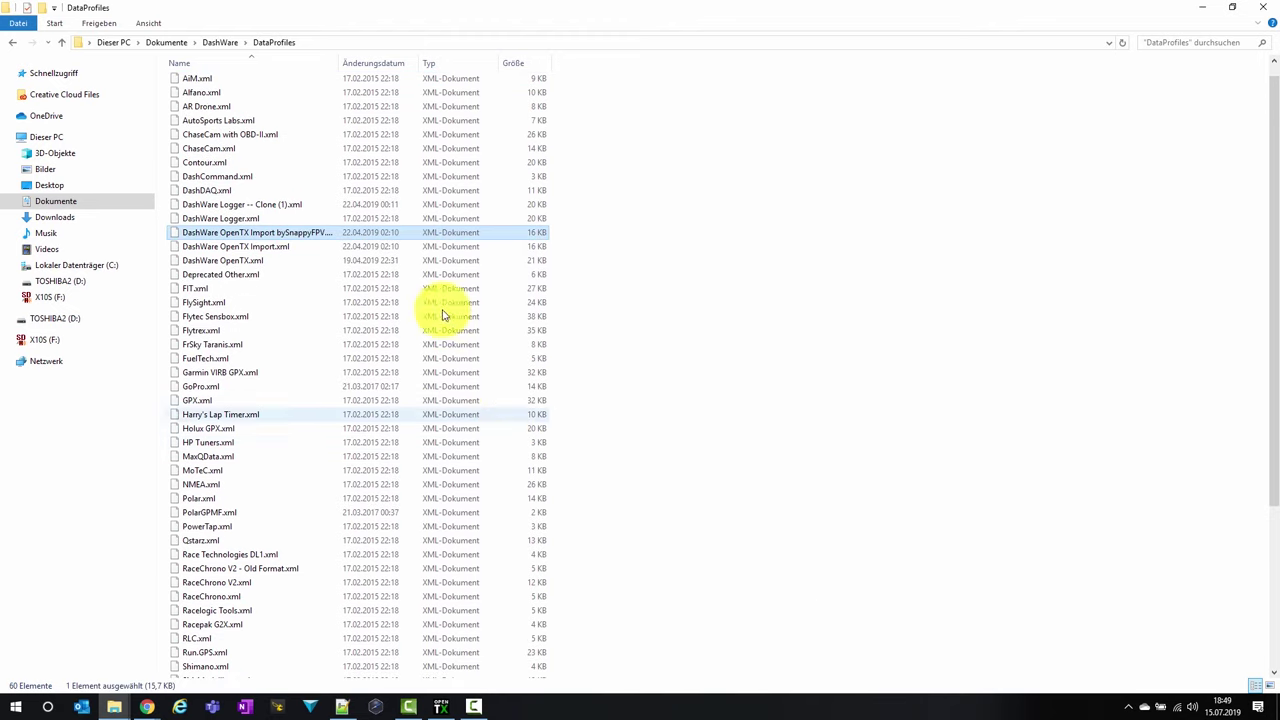
- Move the OpenTX_Template_bySnappyFPV folder from Desktop\Dashware\Templates into Documents\DashWare\Templates
left_click(219, 43)
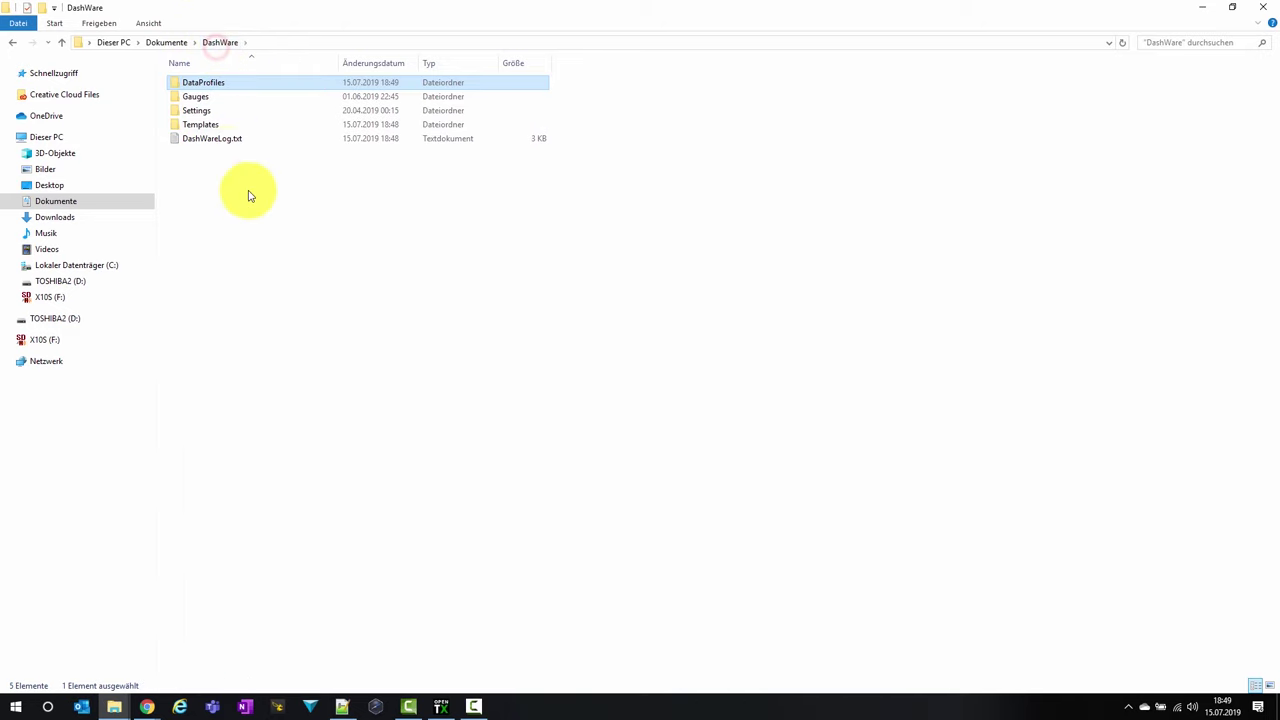
double_click(214, 125)
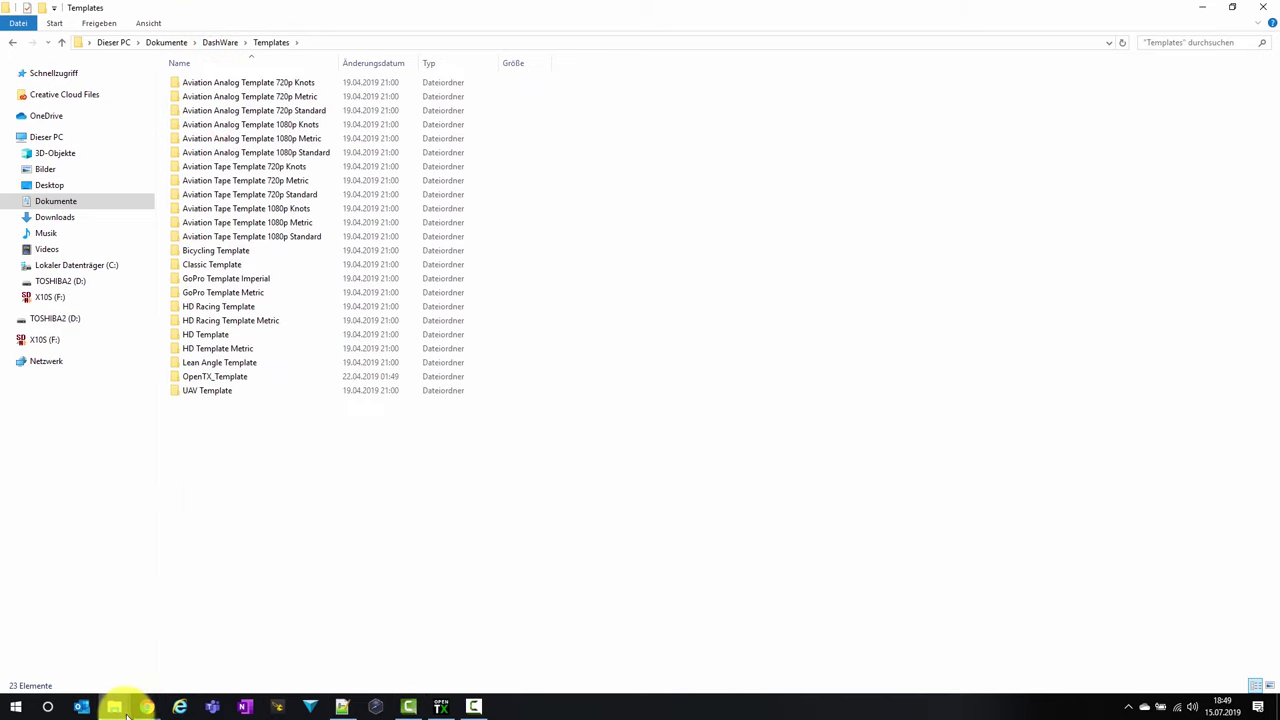
left_click(257, 657)
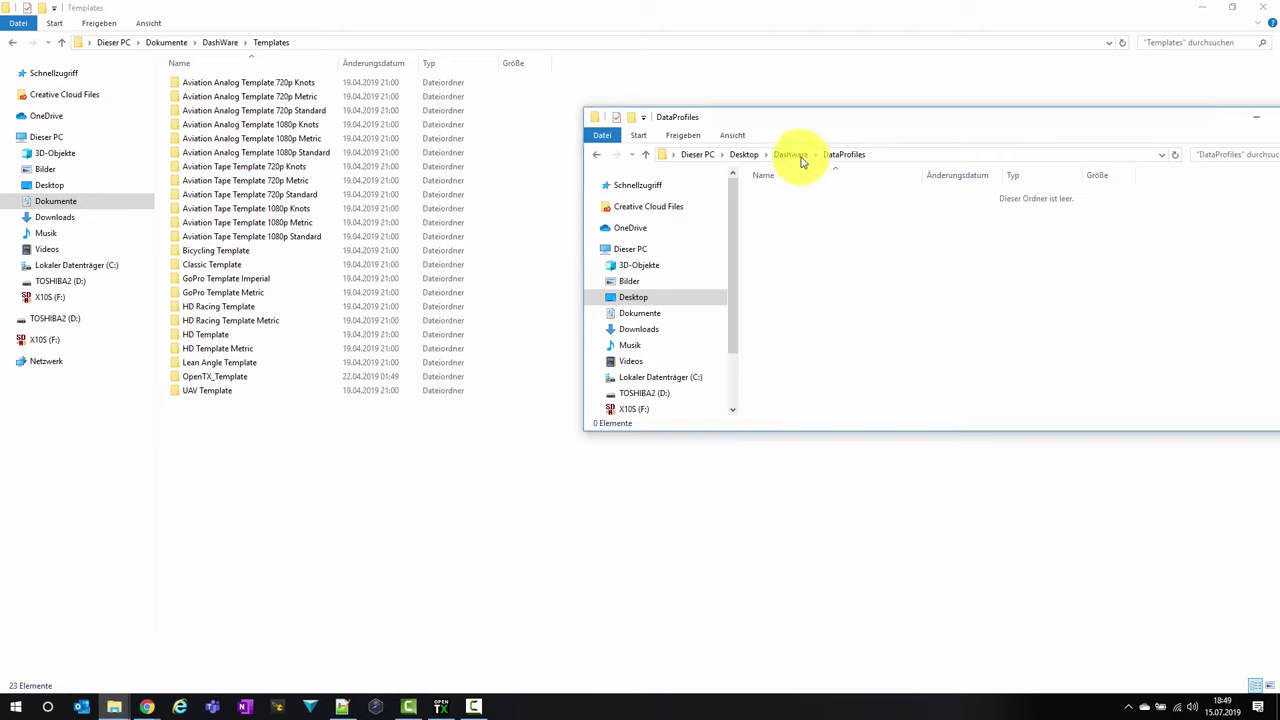
left_click(800, 158)
double_click(787, 208)
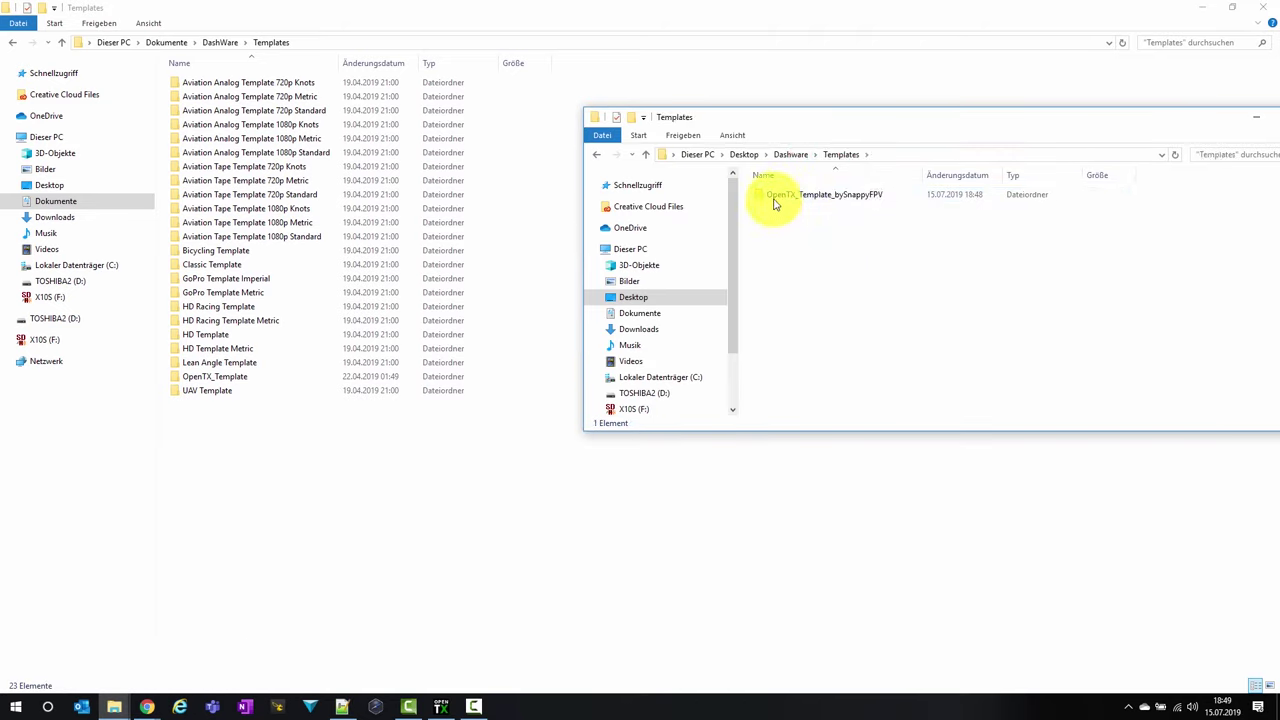
left_click(775, 199)
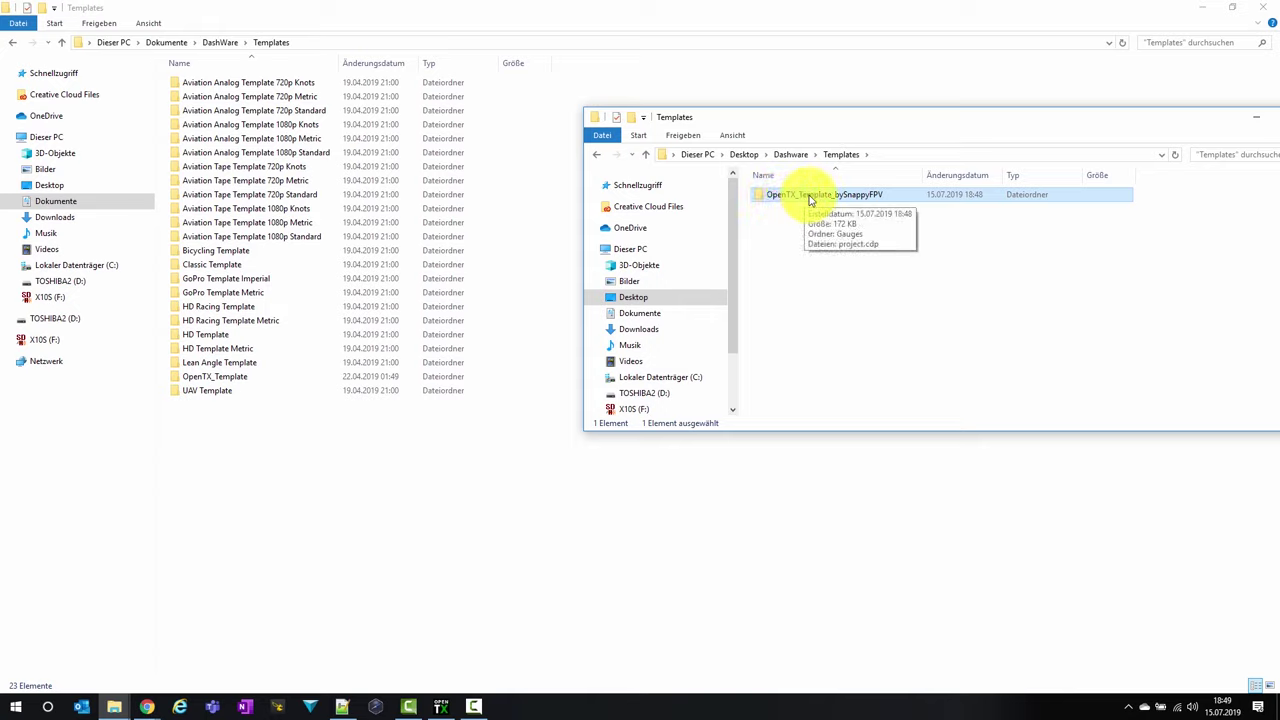
left_click(808, 195)
left_click_drag(752, 207, 220, 443)
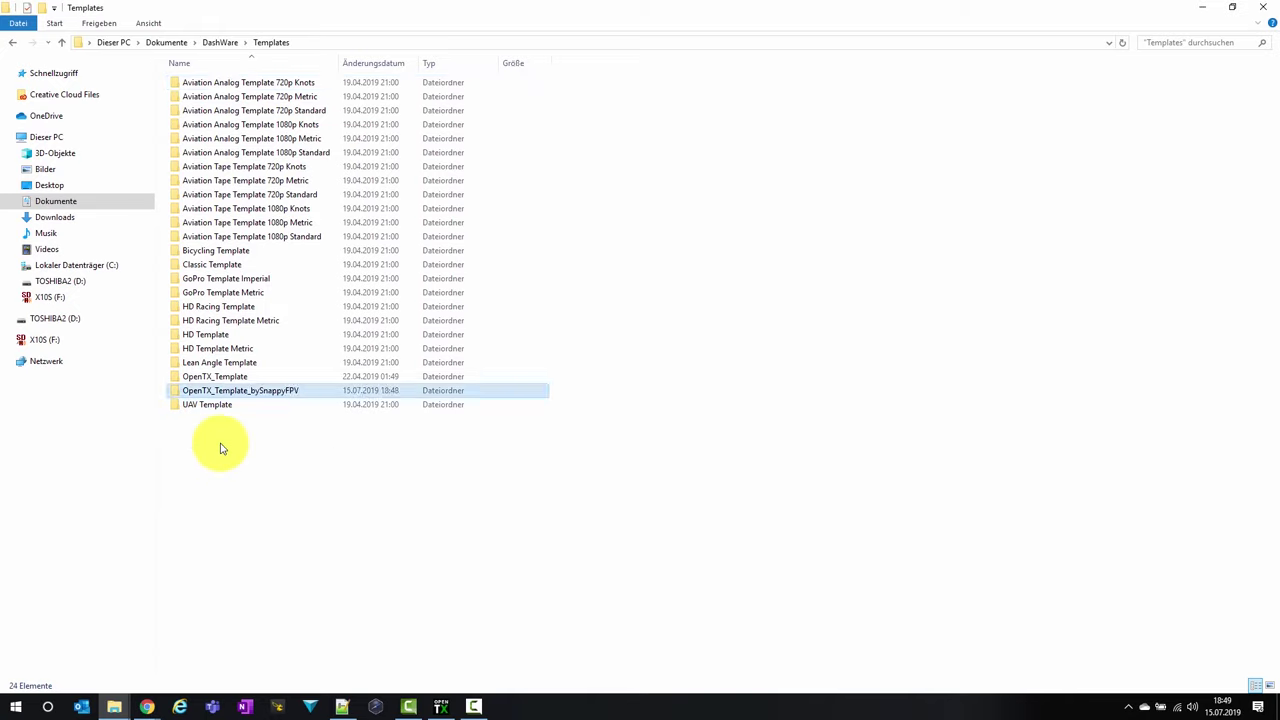
- Inspect the Gauges subfolder inside the OpenTX_Template_bySnappyFPV template folder
double_click(271, 390)
left_click(190, 85)
double_click(190, 85)
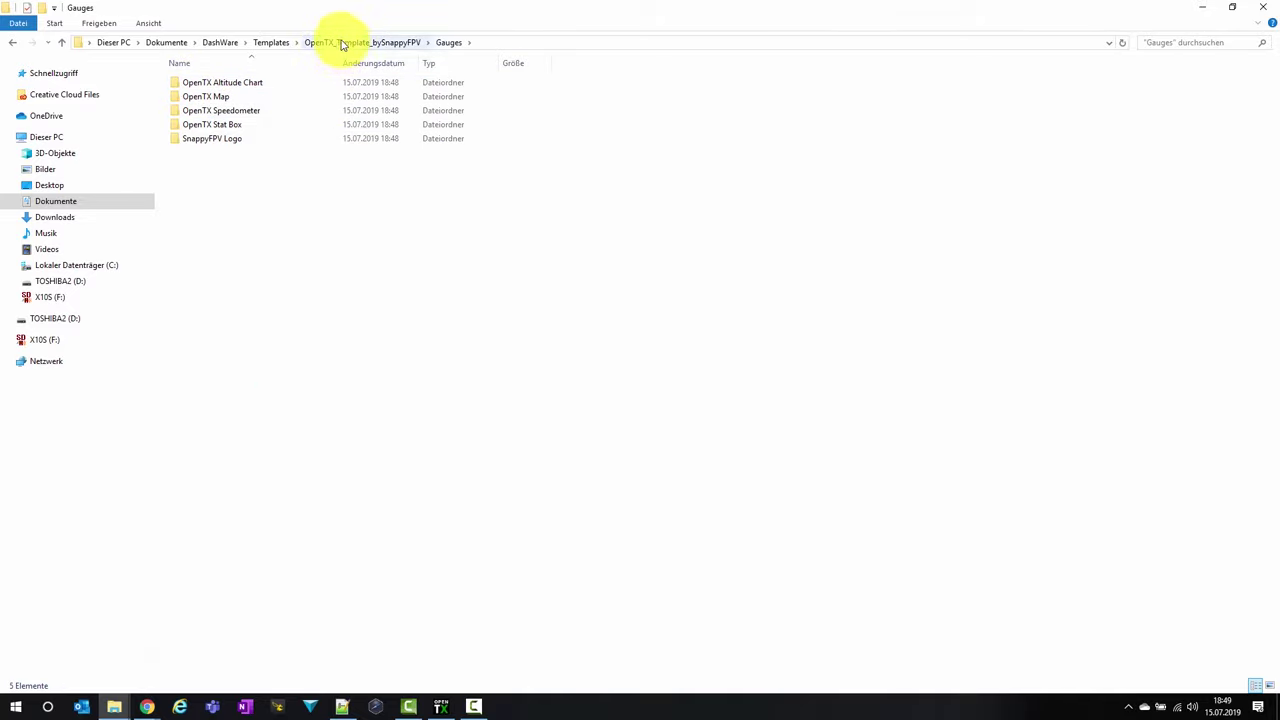
- Find DashWare through the Windows search and launch it
left_click(48, 705)
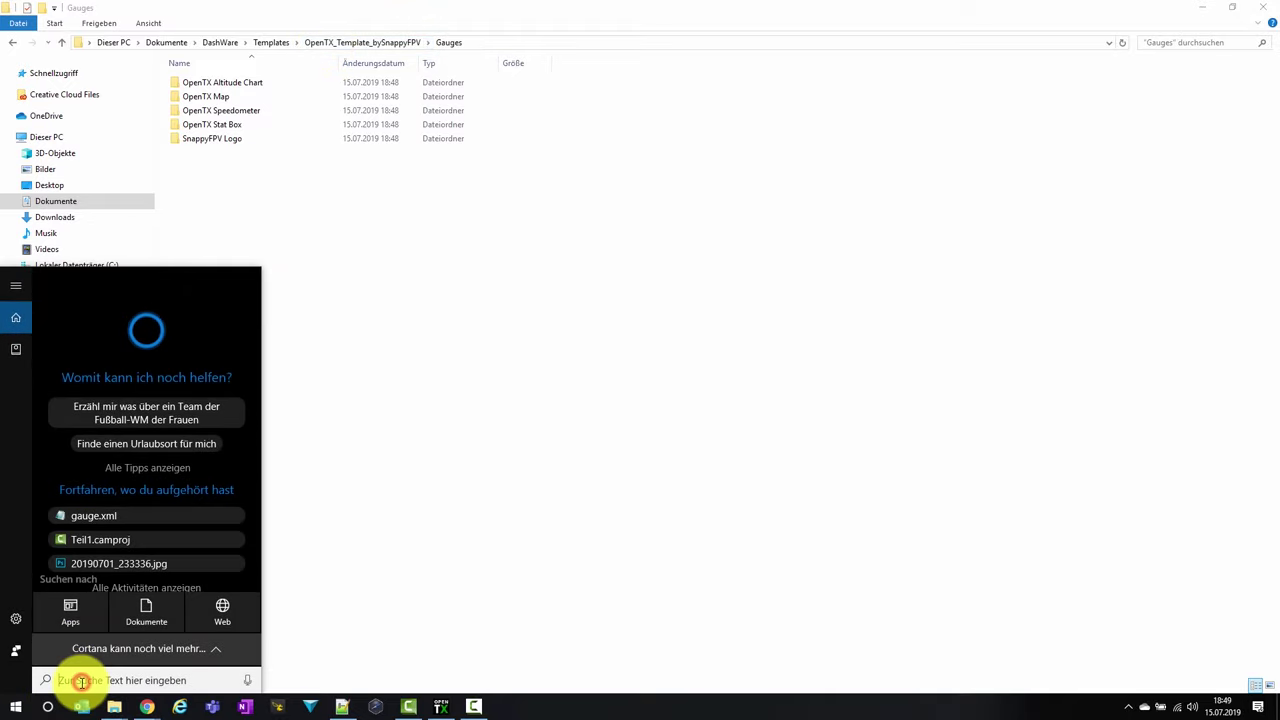
type("dashware")
key("Return")
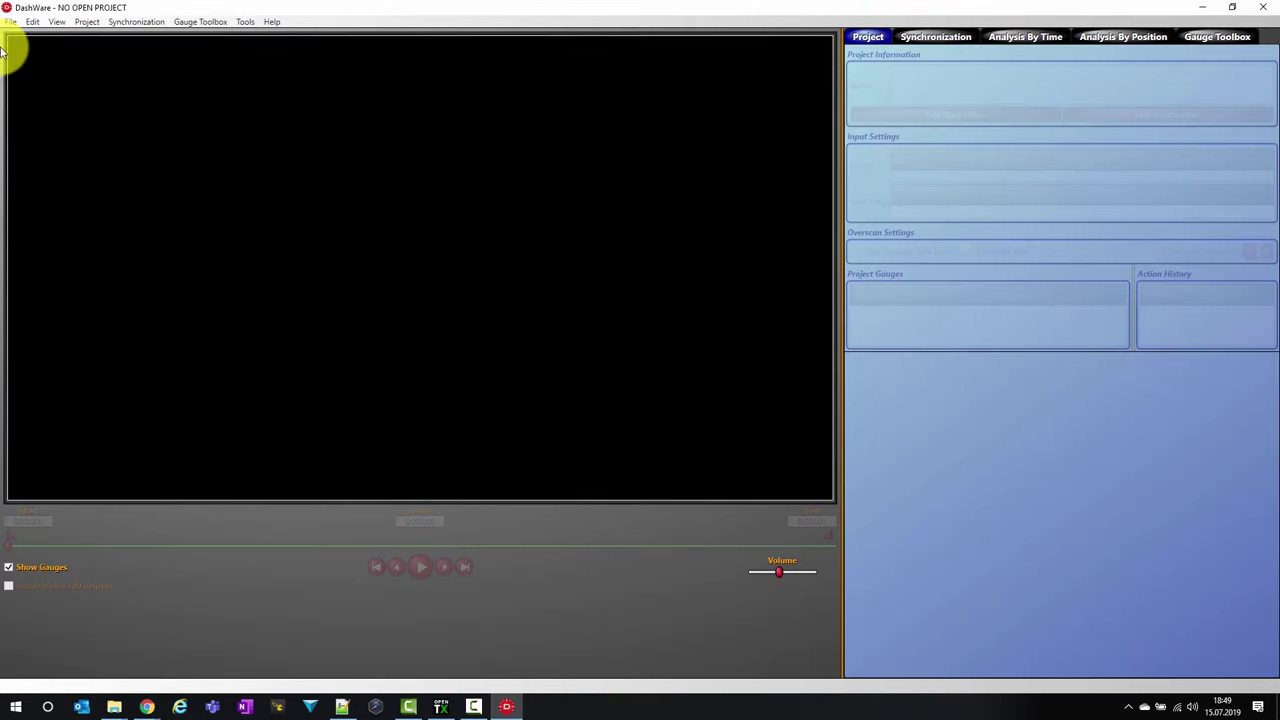
- Create a new project named Beispiel based on the OpenTX_Template_bySnappyFPV template
left_click(12, 24)
left_click(55, 55)
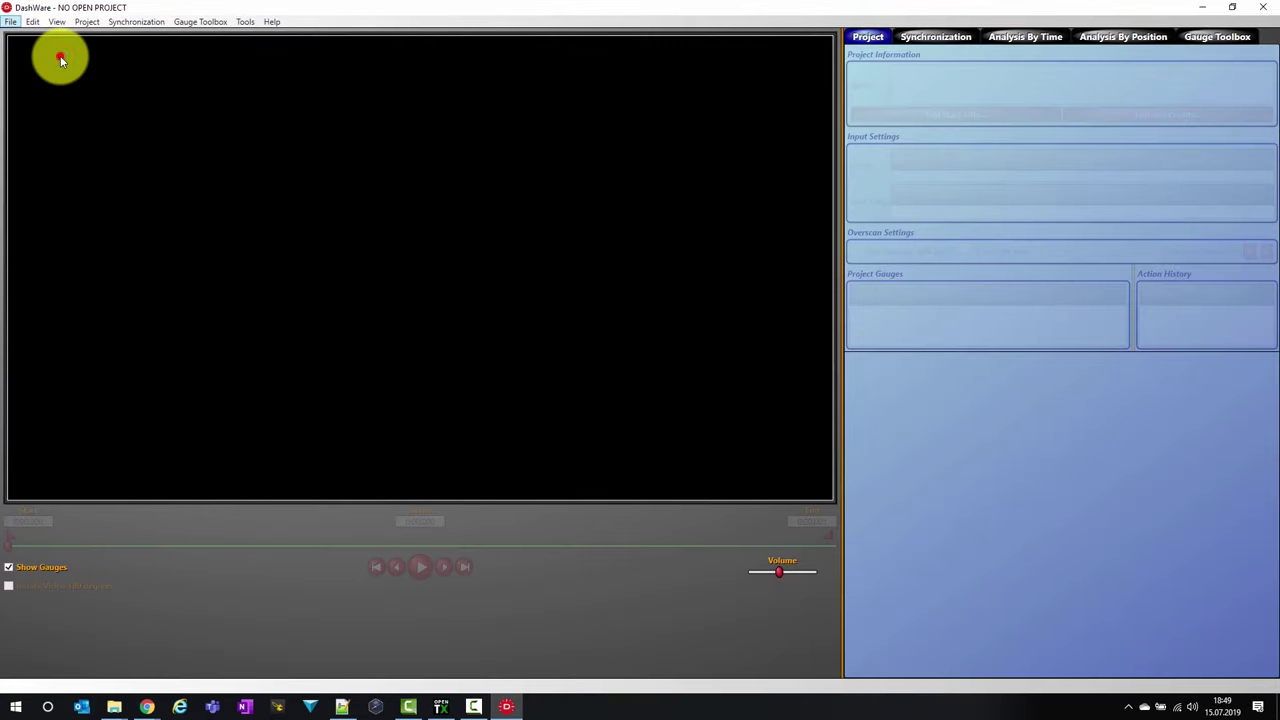
left_click(330, 96)
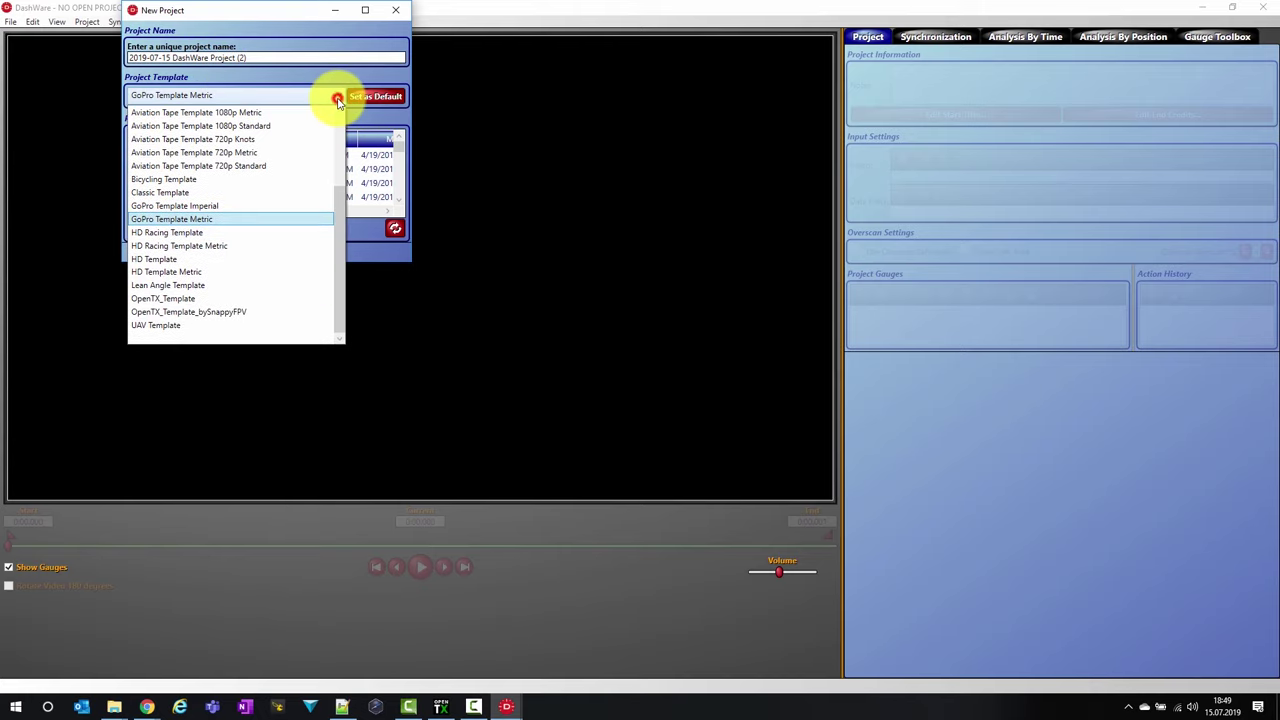
left_click(253, 311)
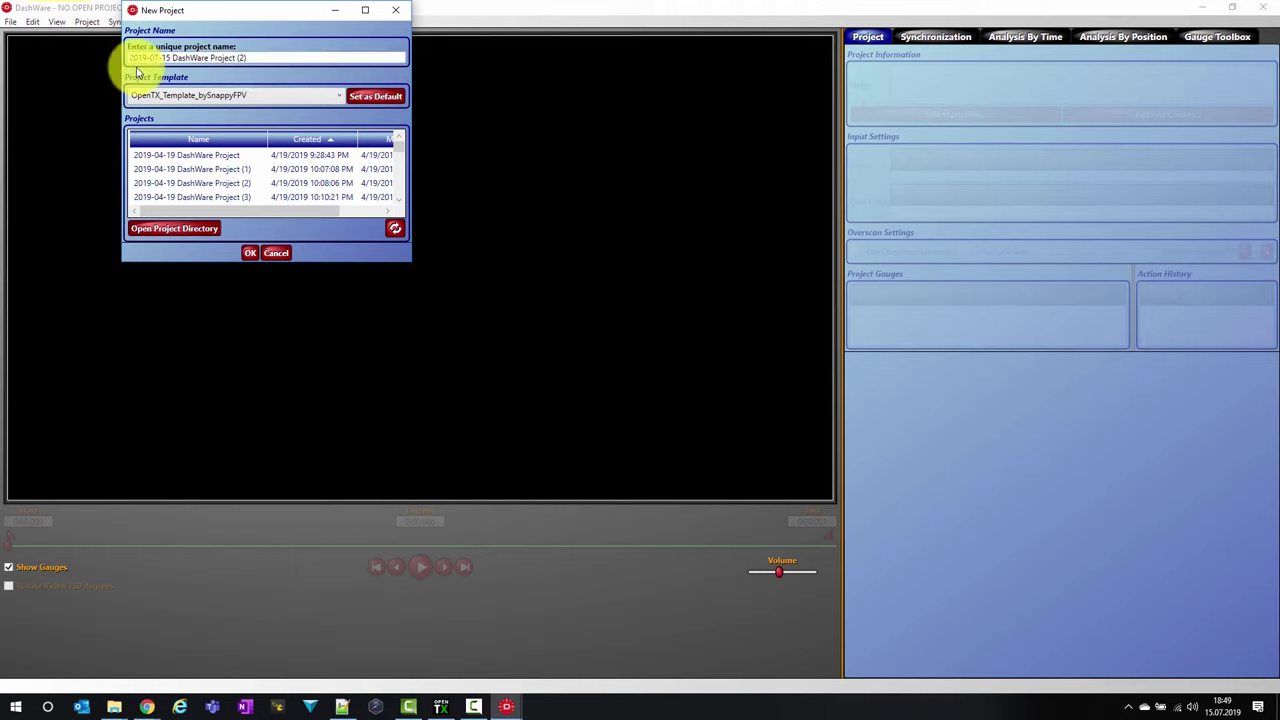
left_click_drag(237, 58, 8, 57)
type("Be")
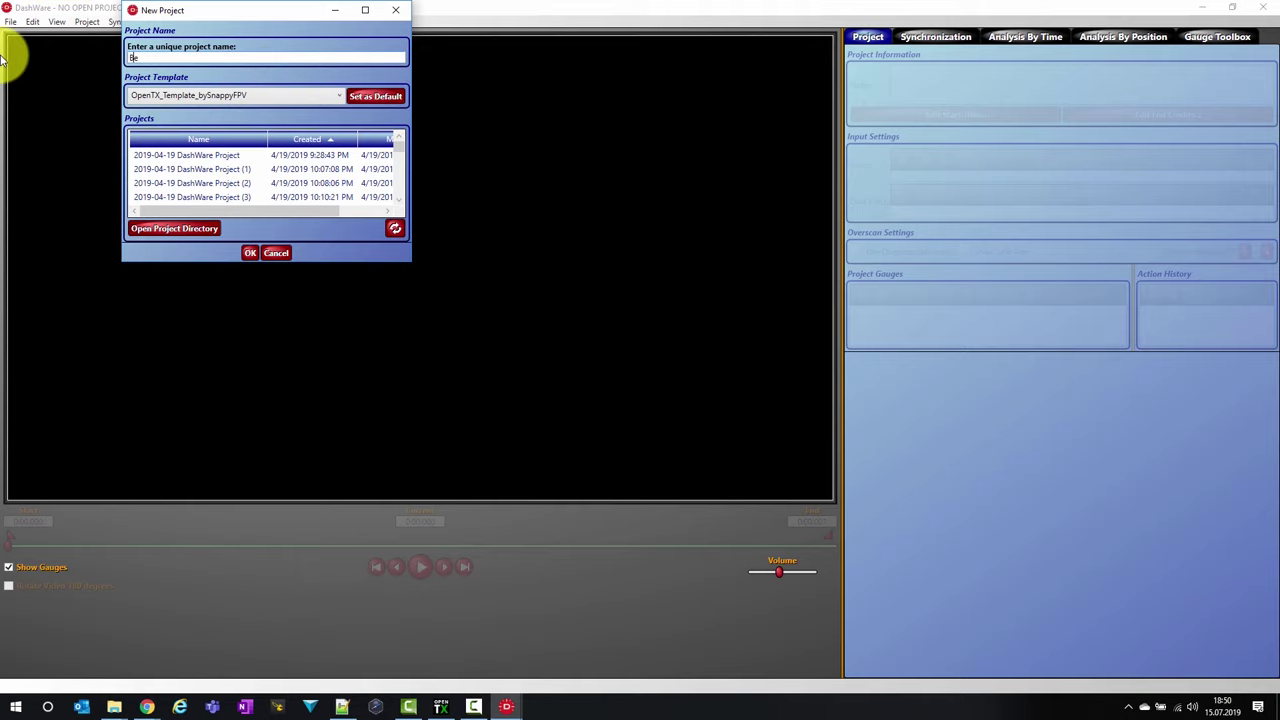
type("l")
key("Return")
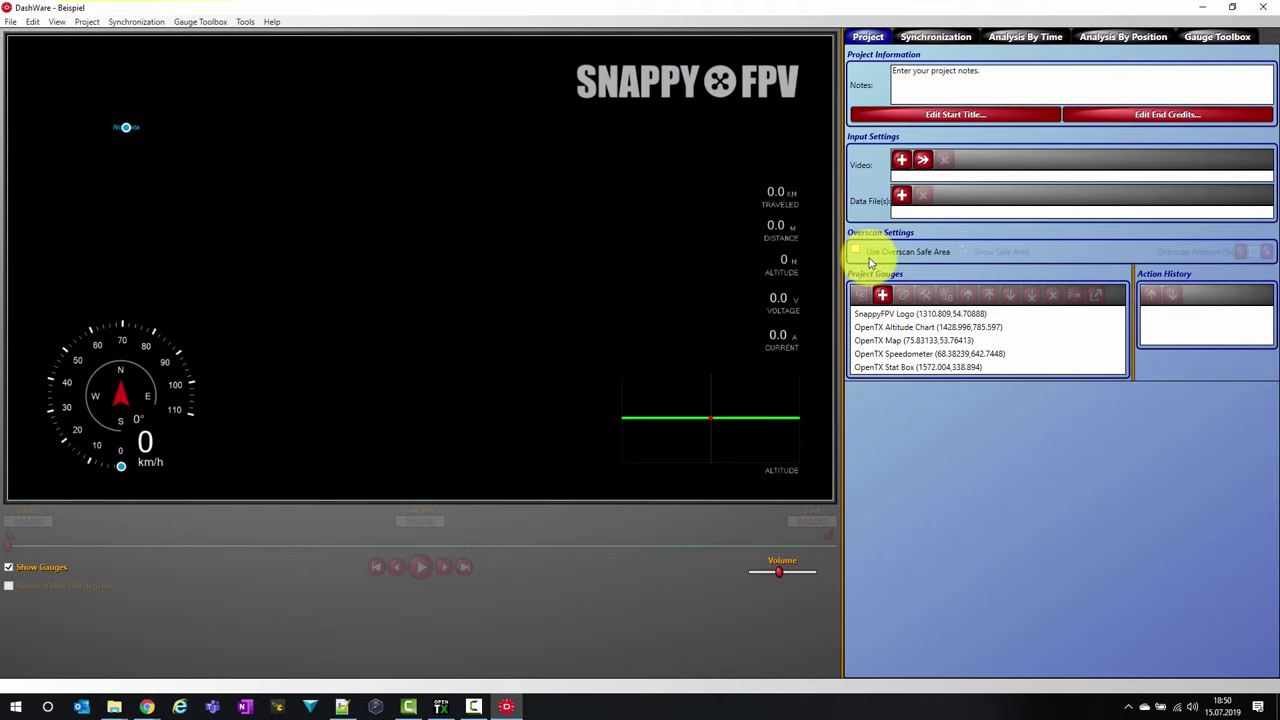
- Start adding a data file to the project and choose DashWare OpenTX Import bySnappyFPV as its data profile
left_click(902, 196)
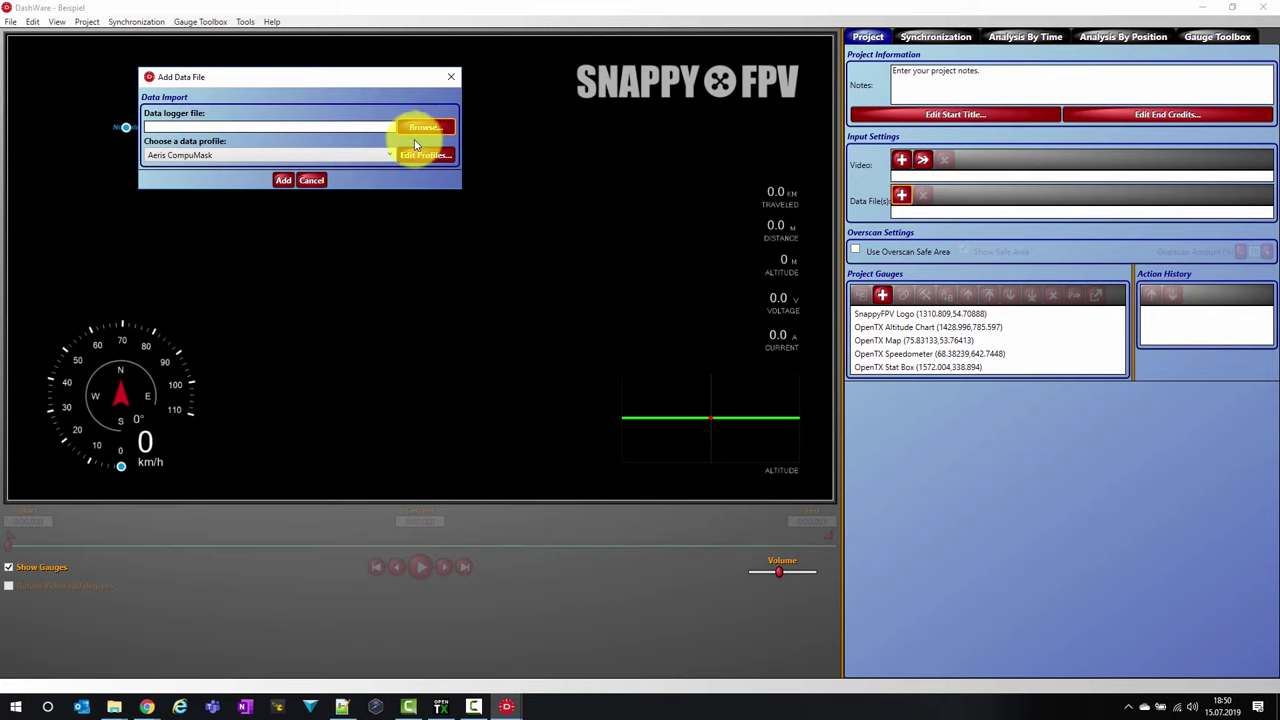
left_click(389, 155)
mouse_move(395, 250)
left_mouse_down()
mouse_move(400, 370)
mouse_move(400, 232)
left_mouse_up()
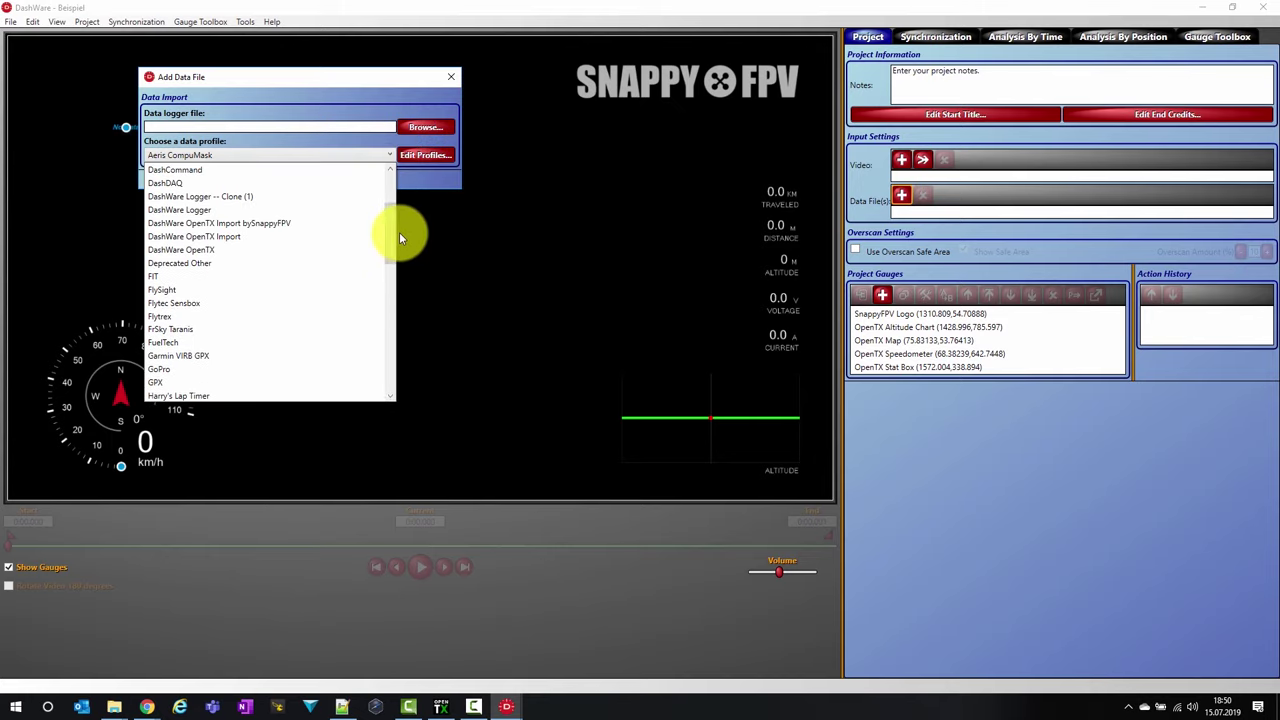
left_click(264, 224)
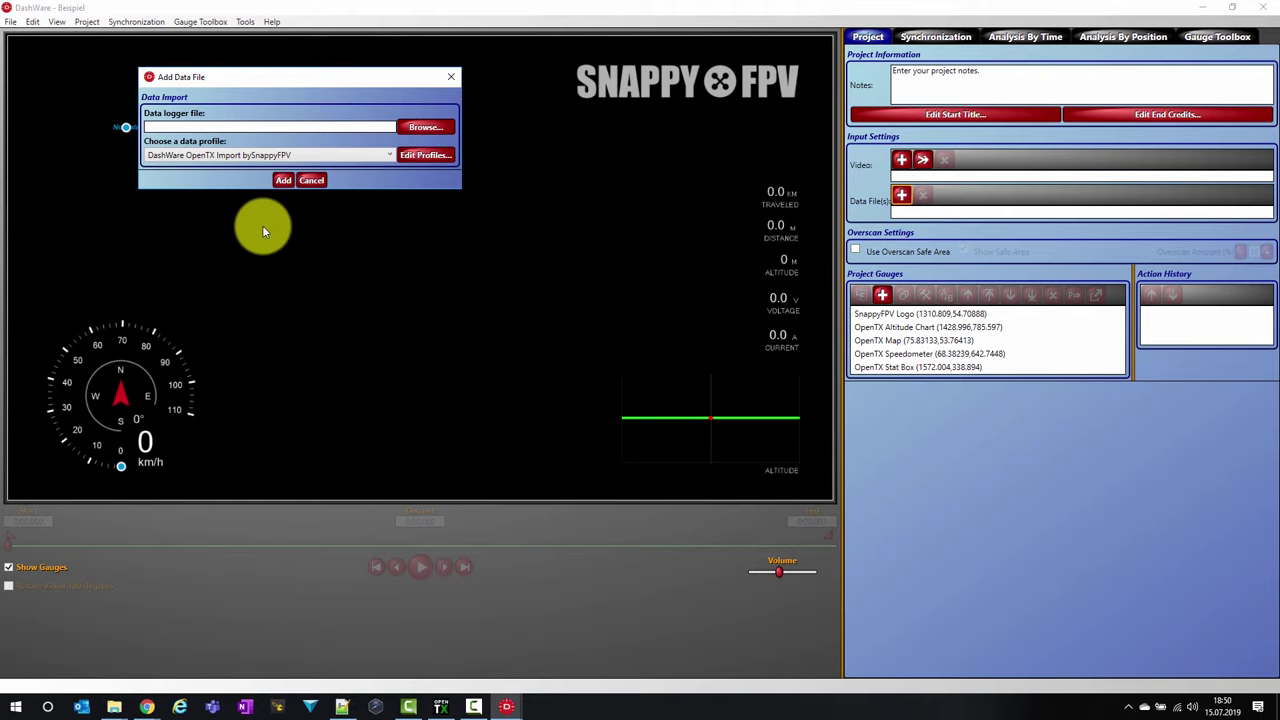